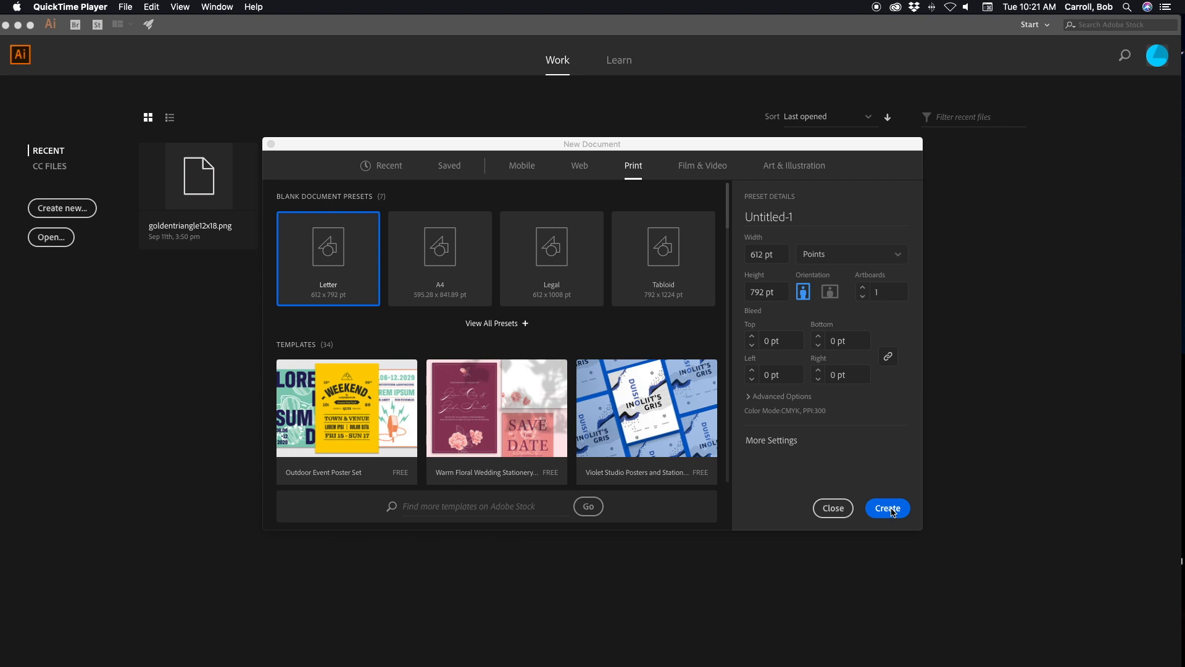
Create a new portrait print document from the Letter preset, 612 x 792 pt.
{"action": "left_click", "coordinate": [892, 511]}
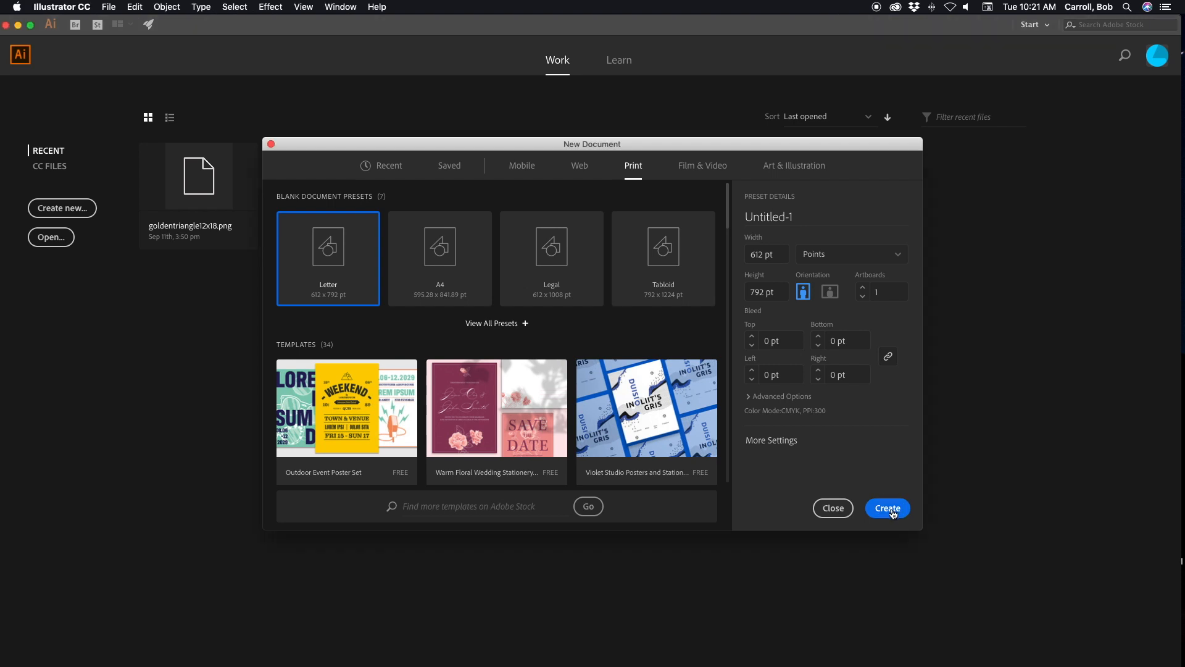
{"action": "left_click", "coordinate": [892, 511]}
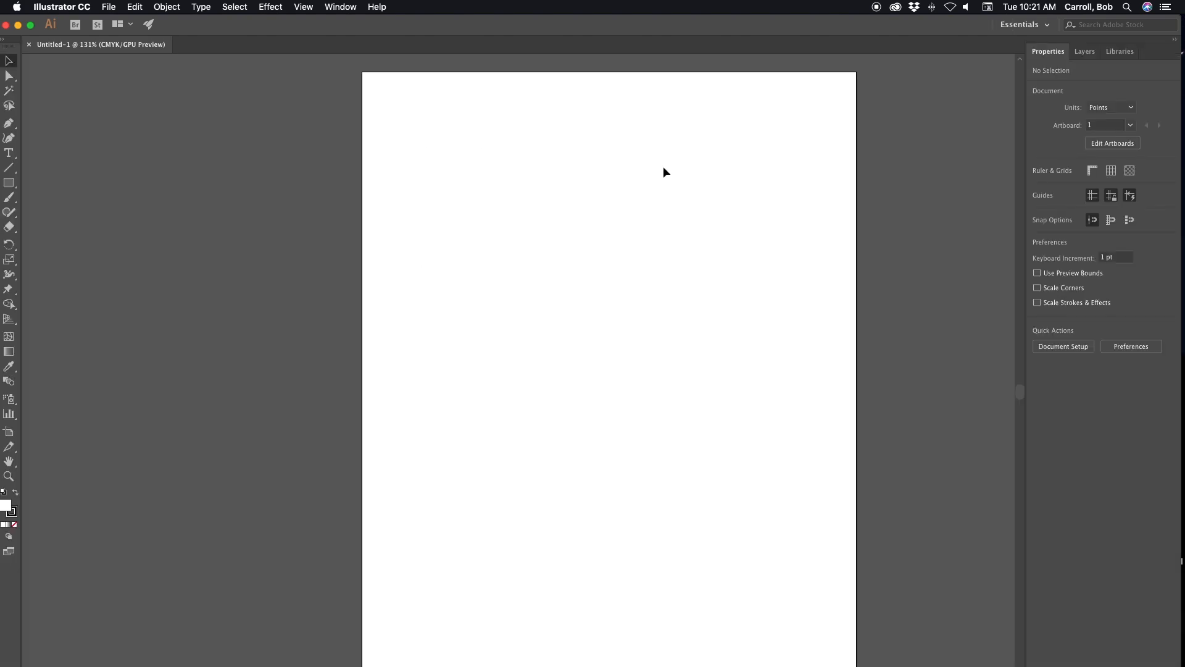
Place the linked image lizard.jpg from the 240 Local/wk5/Illustrator folder at the artboard's upper-left corner.
{"action": "left_click", "coordinate": [109, 8]}
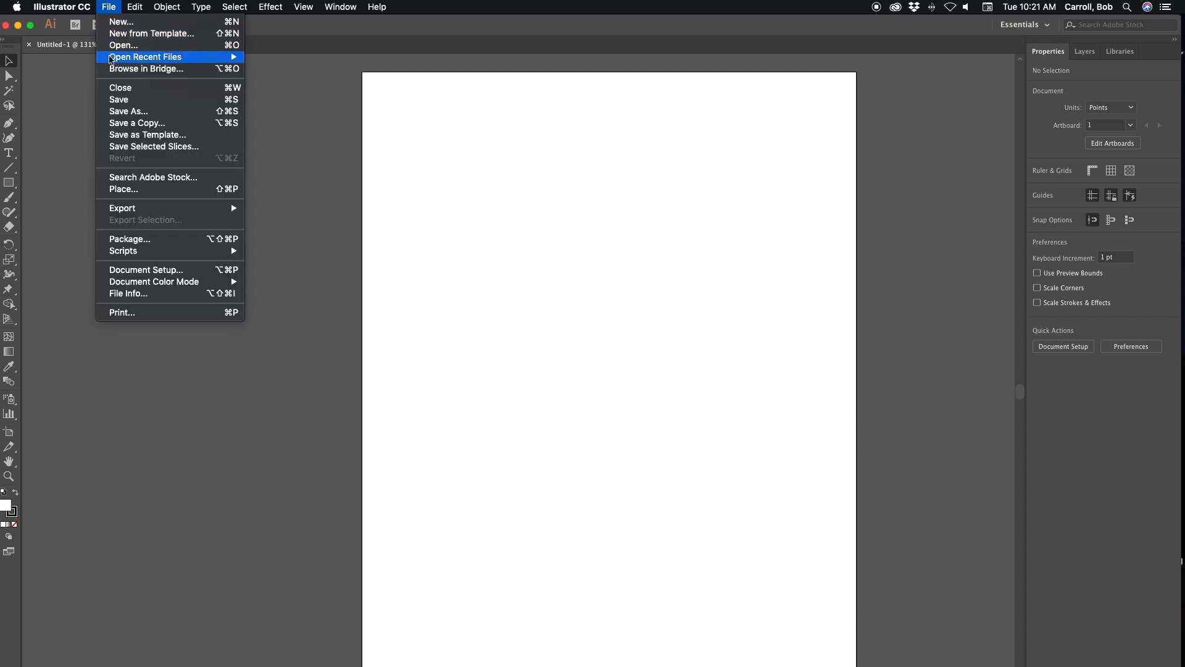
{"action": "left_click", "coordinate": [139, 194]}
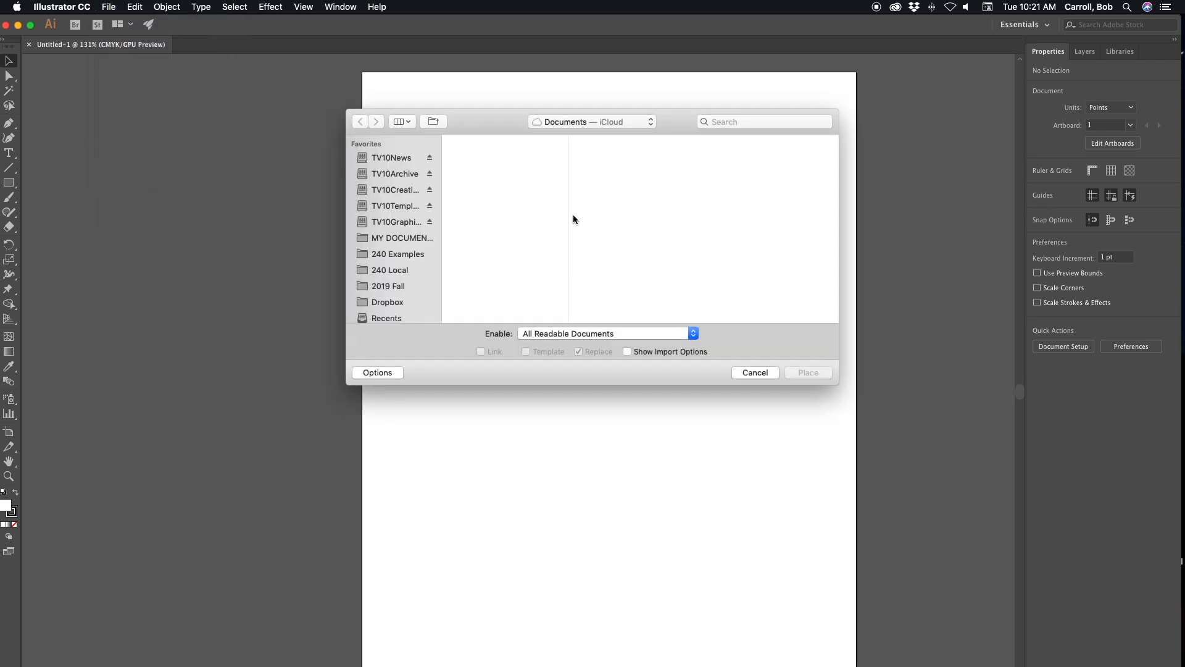
{"action": "left_click", "coordinate": [374, 271]}
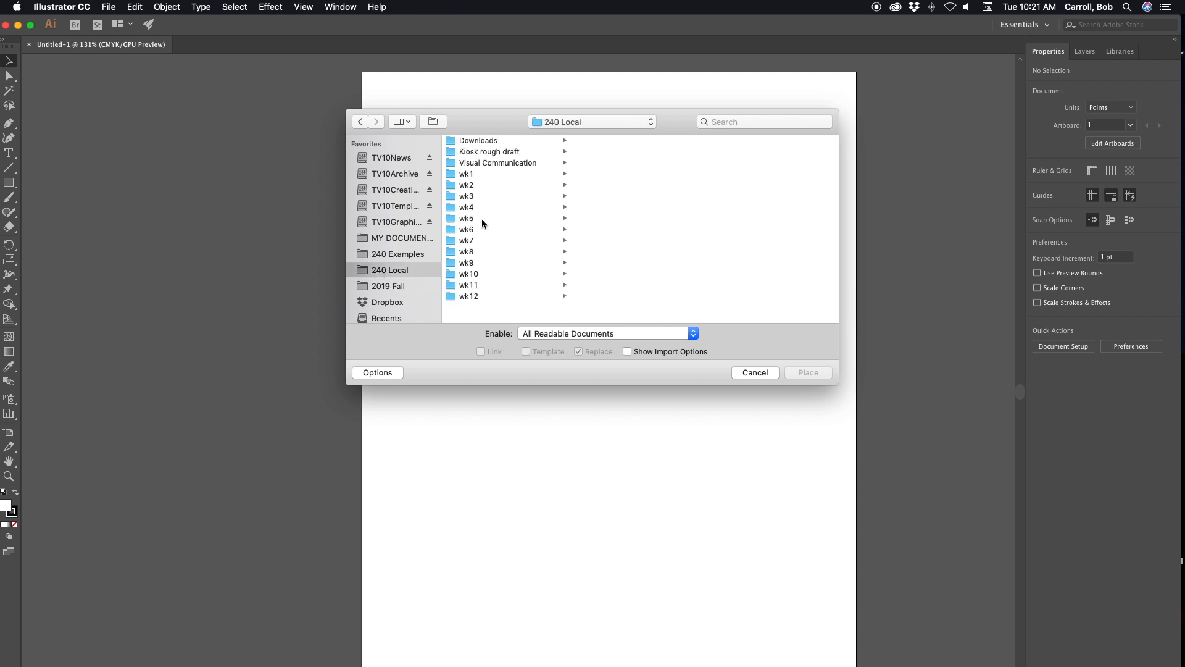
{"action": "left_click", "coordinate": [482, 216]}
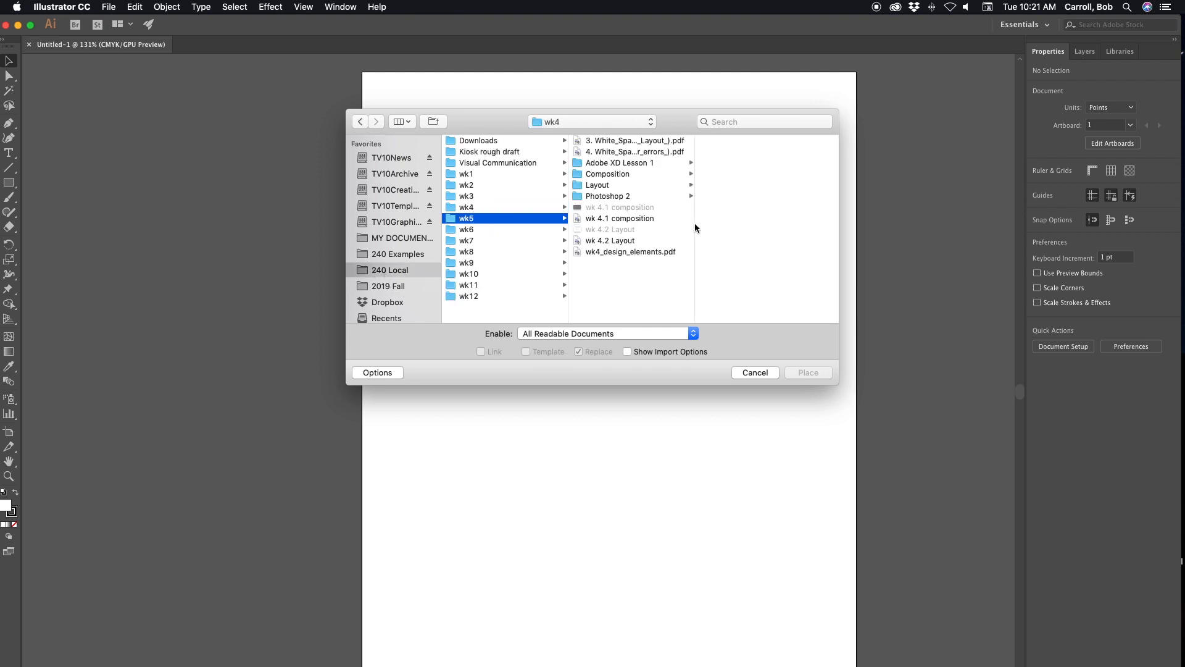
{"action": "left_click", "coordinate": [634, 230]}
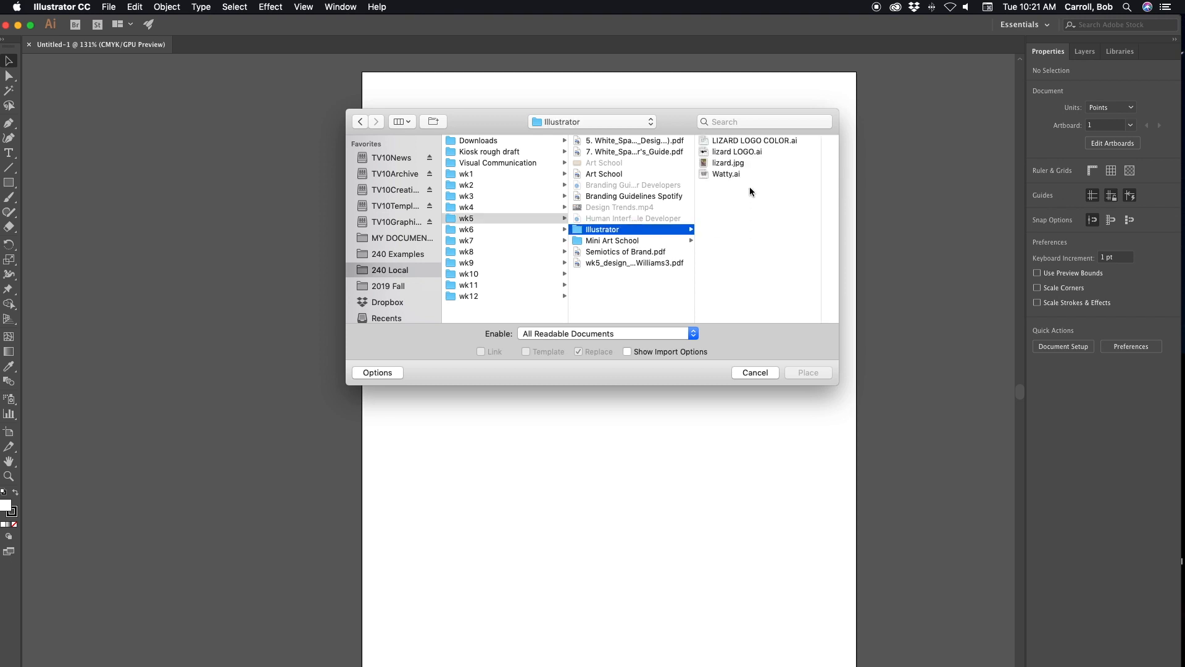
{"action": "left_click", "coordinate": [726, 163]}
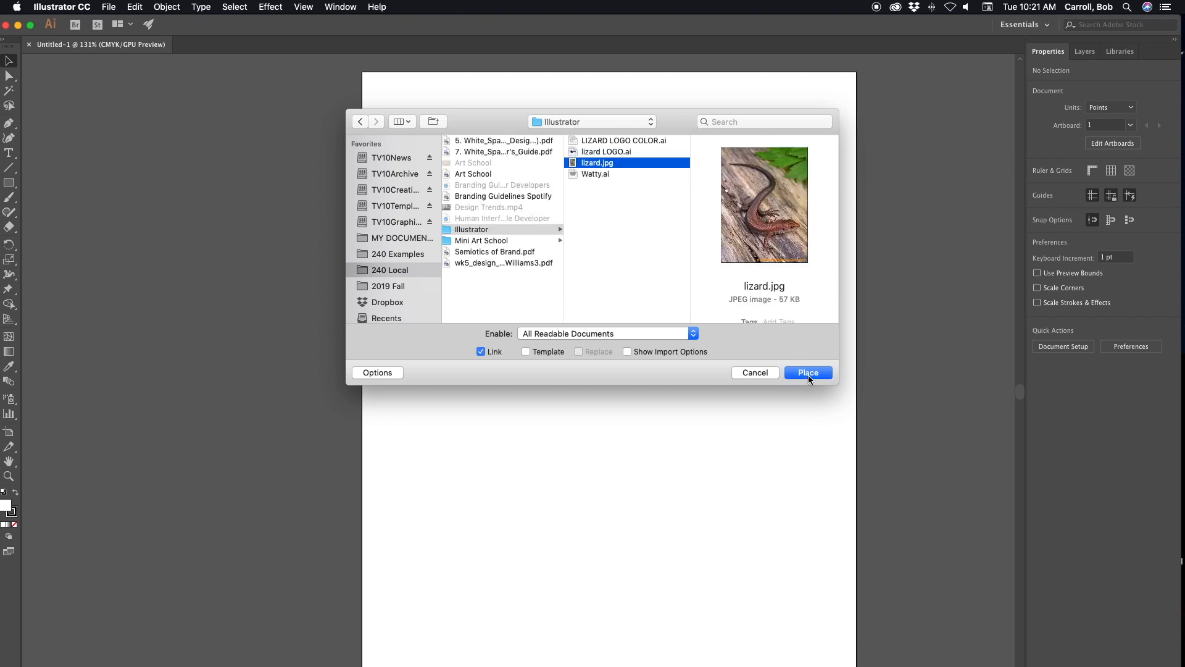
{"action": "left_click", "coordinate": [808, 373]}
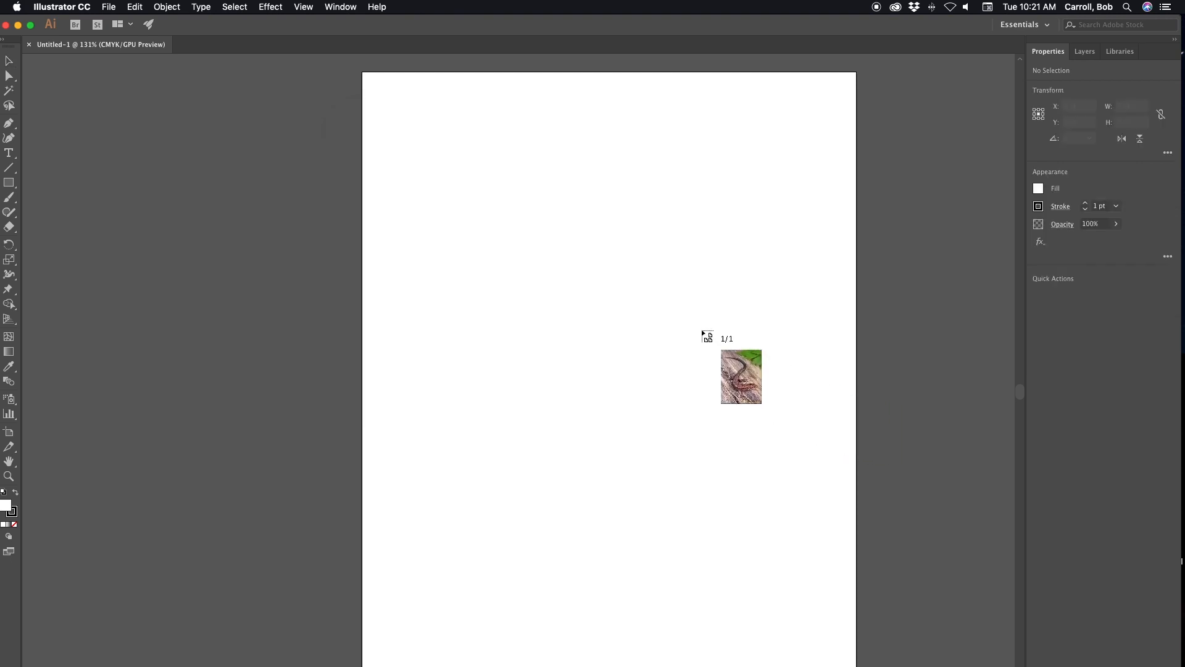
{"action": "left_click", "coordinate": [366, 78]}
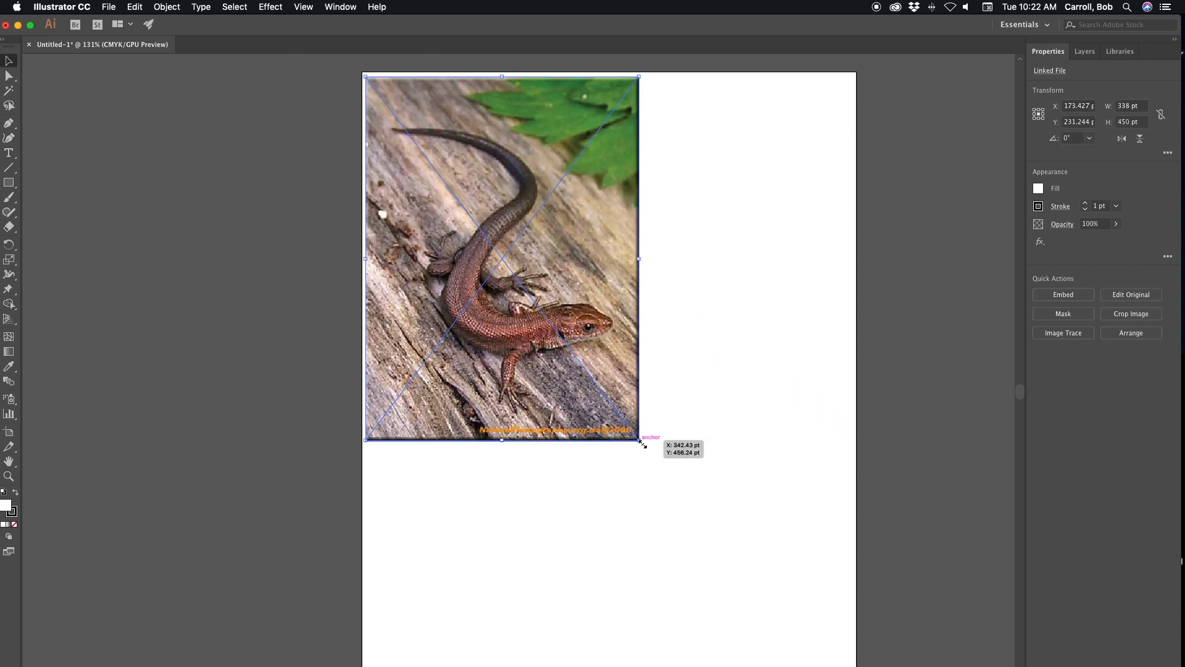
Undo a distorted resize of the lizard photo, and scale it proportionally to about 623 x 829 pt to cover the artboard.
{"action": "left_click_drag", "start_coordinate": [640, 440], "coordinate": [481, 550]}
{"action": "key", "text": "cmd+z"}
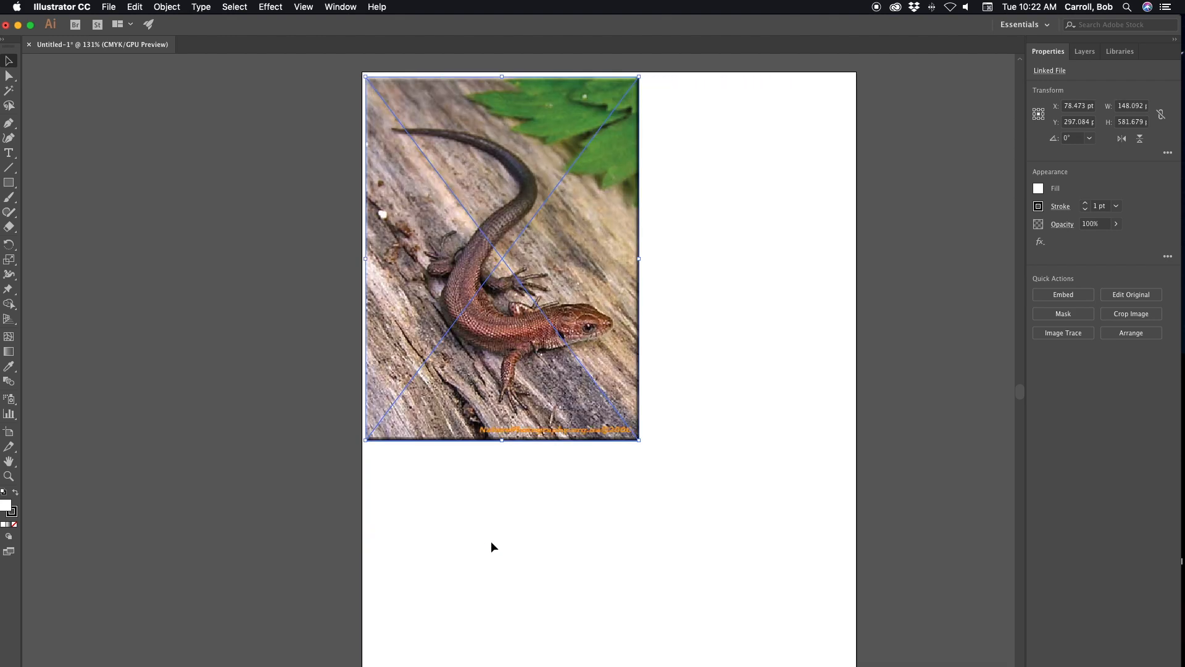
{"action": "left_click_drag", "start_coordinate": [639, 440], "coordinate": [852, 661]}
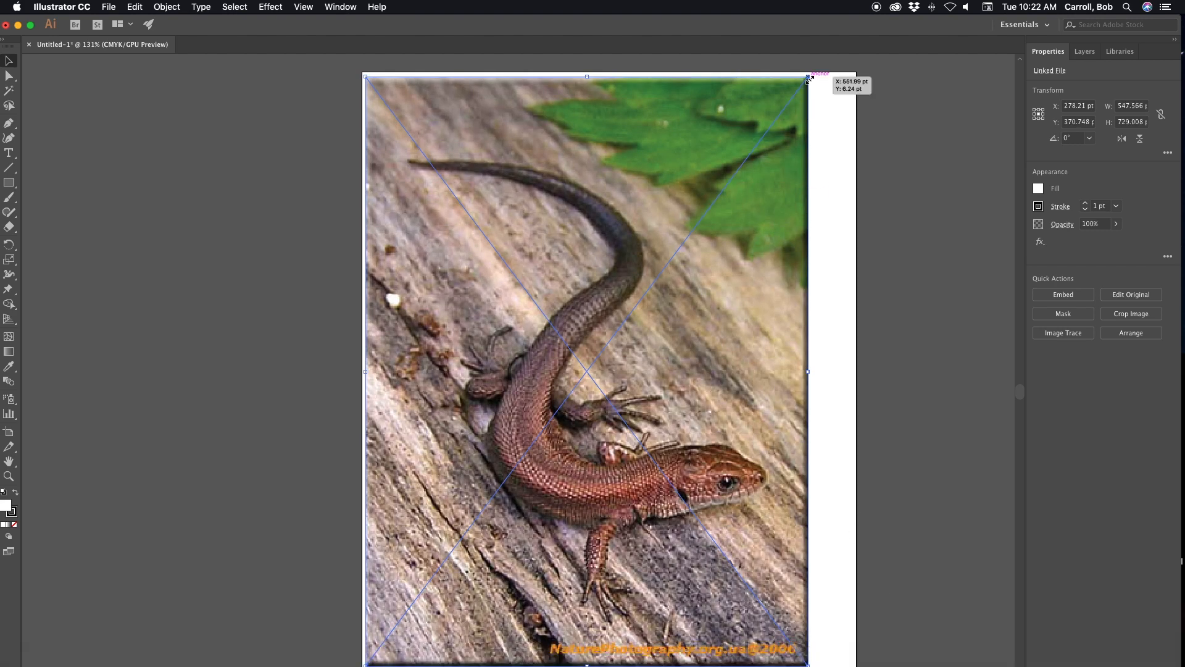
{"action": "mouse_move", "coordinate": [810, 78]}
{"action": "left_mouse_down"}
{"action": "mouse_move", "coordinate": [854, 72]}
{"action": "mouse_move", "coordinate": [813, 73]}
{"action": "left_mouse_up"}
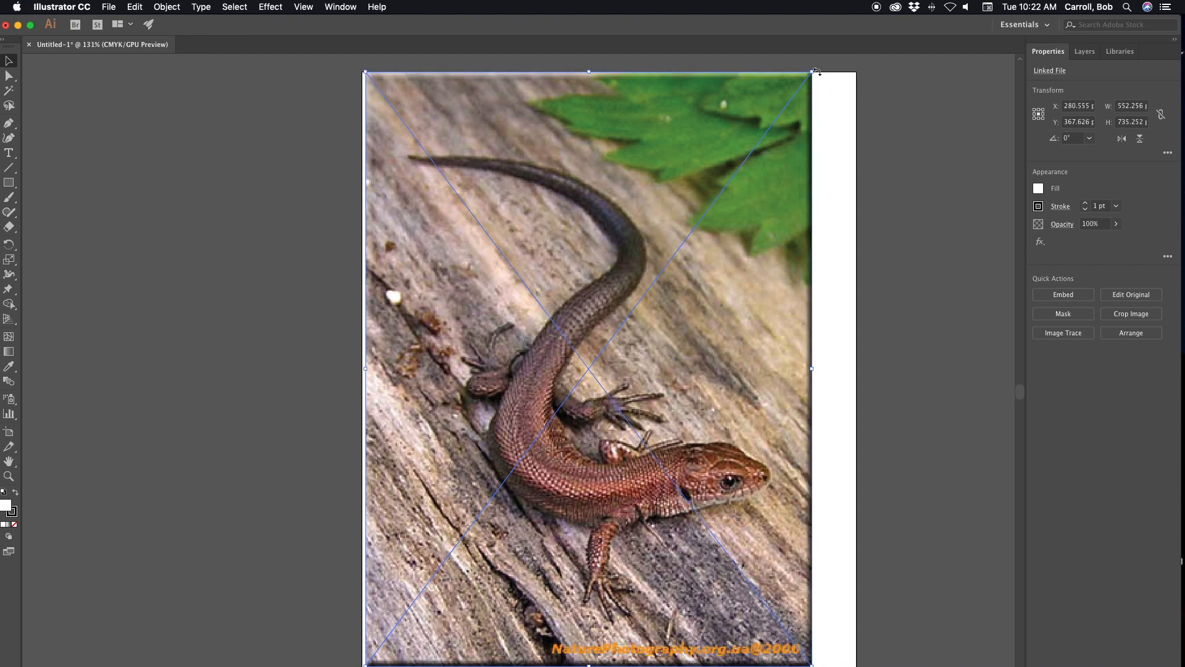
{"action": "scroll", "coordinate": [828, 328], "scroll_direction": "down", "scroll_amount": 5}
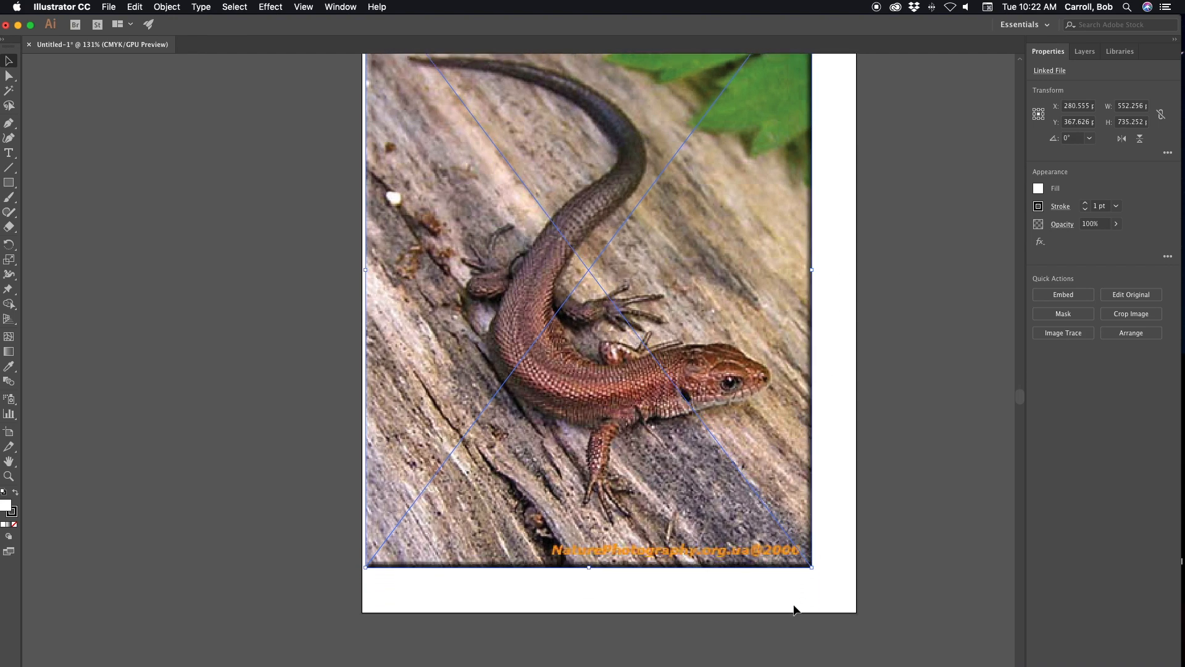
{"action": "left_click_drag", "start_coordinate": [807, 543], "coordinate": [853, 603]}
{"action": "scroll", "coordinate": [857, 588], "scroll_direction": "up", "scroll_amount": 5}
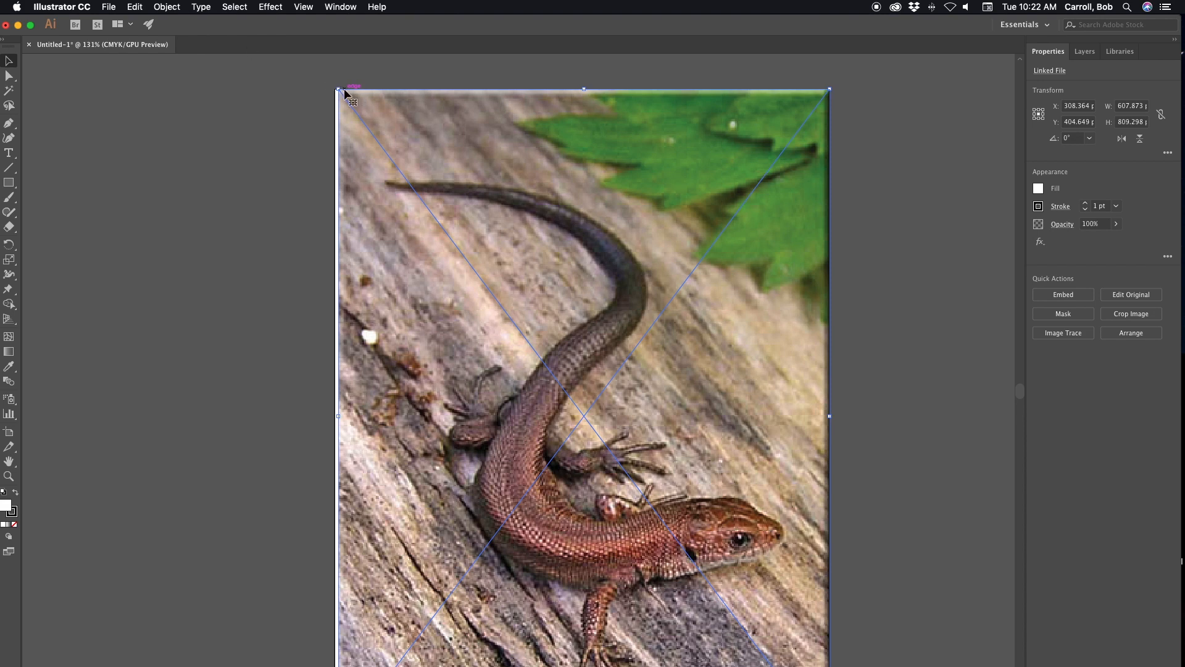
{"action": "left_click_drag", "start_coordinate": [338, 89], "coordinate": [326, 72]}
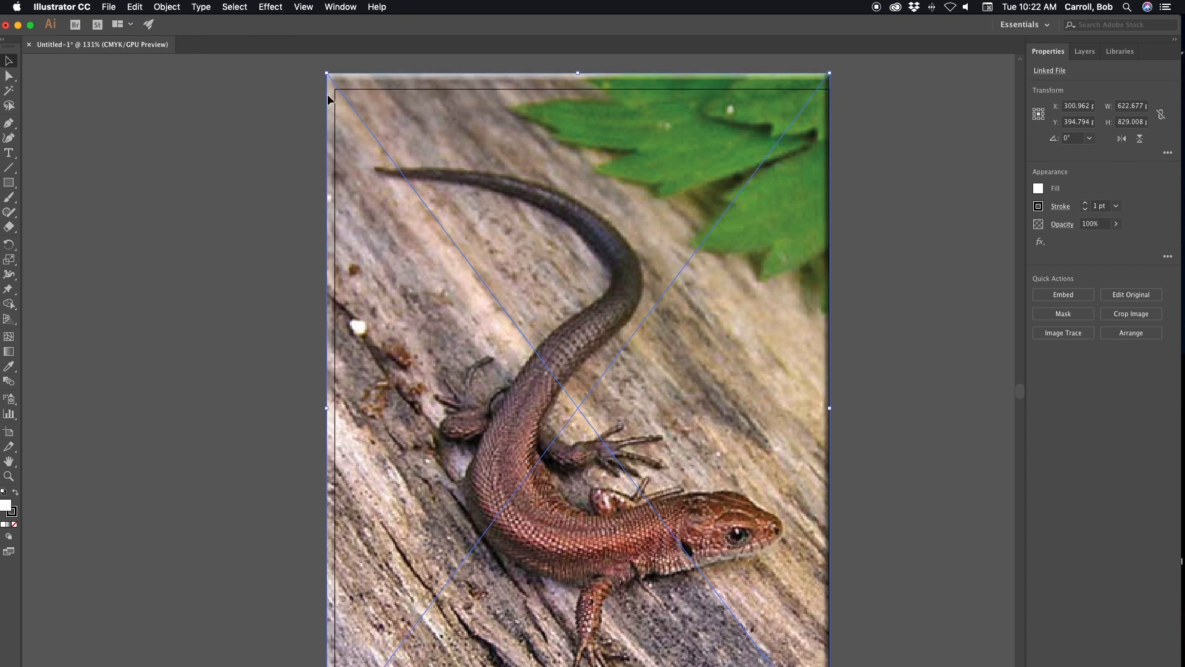
Lock the placed lizard photo and try moving it to test the lock.
{"action": "double_click", "coordinate": [596, 184]}
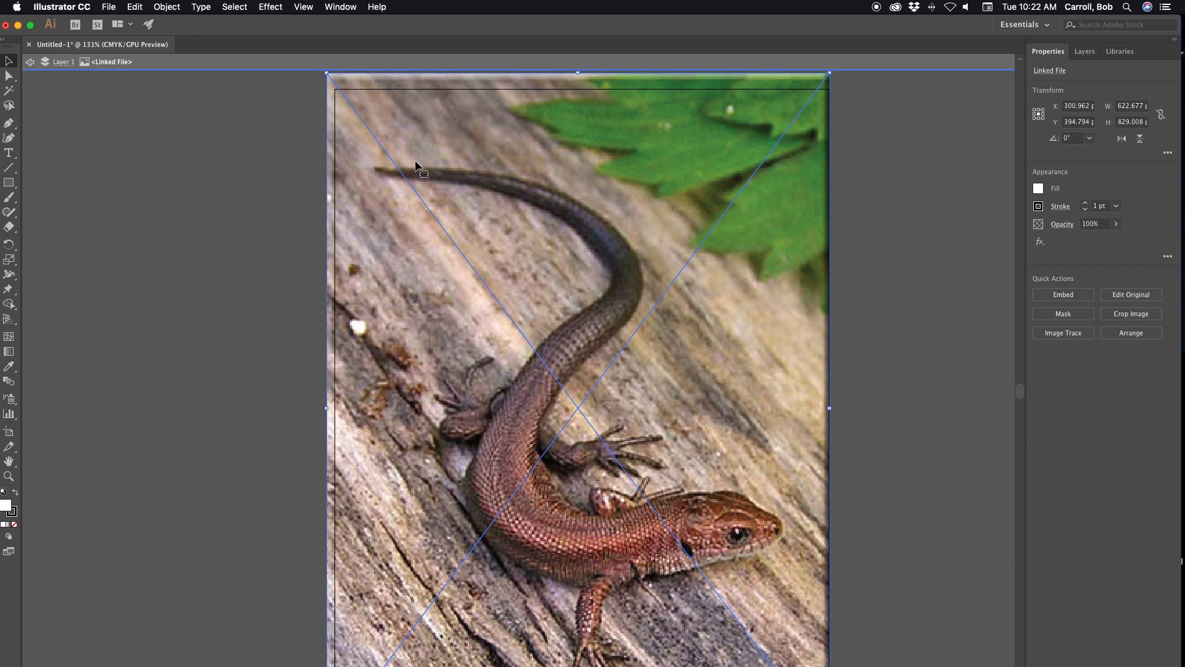
{"action": "left_click", "coordinate": [165, 7]}
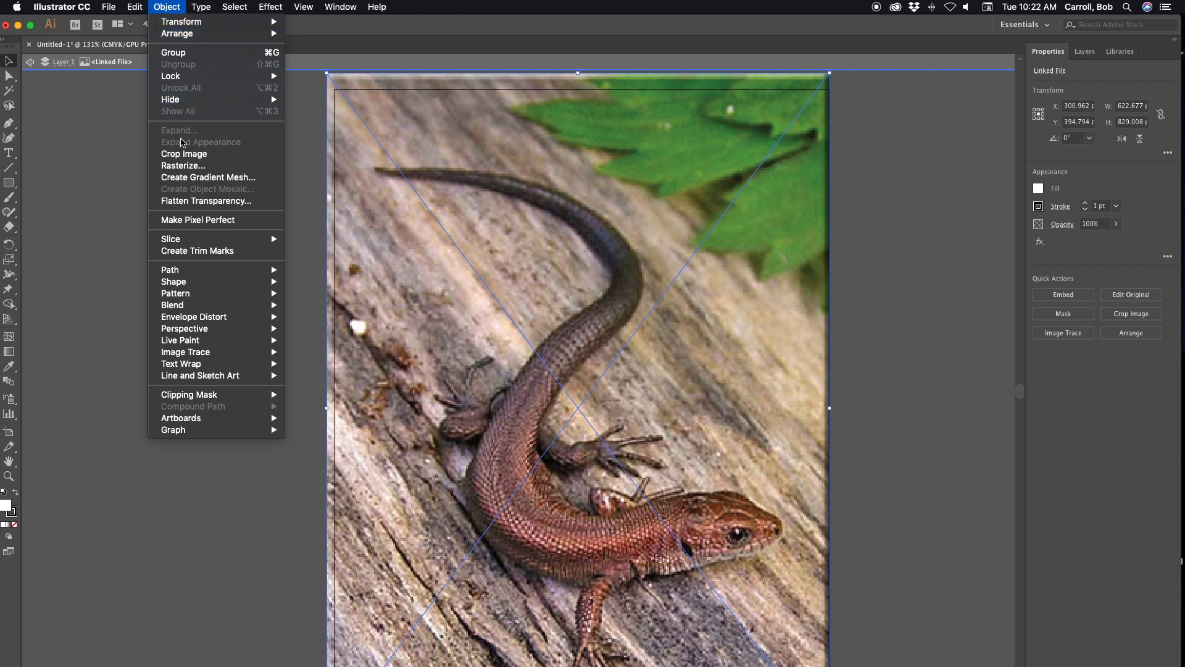
{"action": "mouse_move", "coordinate": [190, 83]}
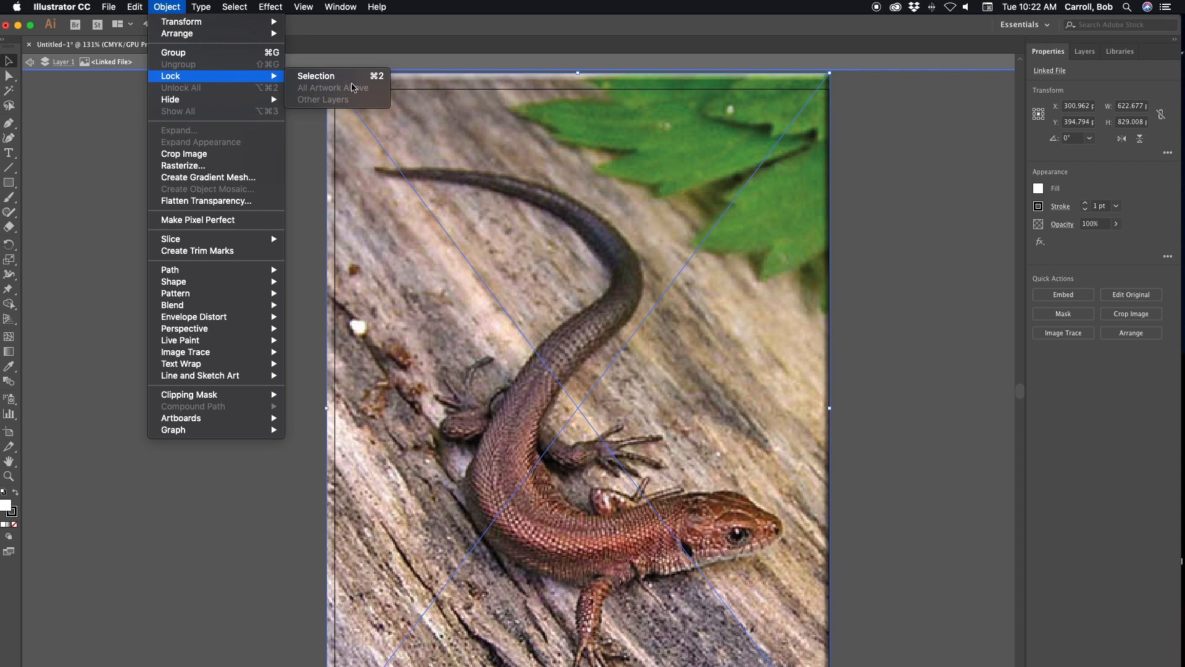
{"action": "left_click", "coordinate": [344, 77]}
{"action": "left_click_drag", "start_coordinate": [506, 216], "coordinate": [646, 262]}
{"action": "left_click_drag", "start_coordinate": [483, 245], "coordinate": [734, 295]}
{"action": "left_click_drag", "start_coordinate": [435, 270], "coordinate": [497, 295]}
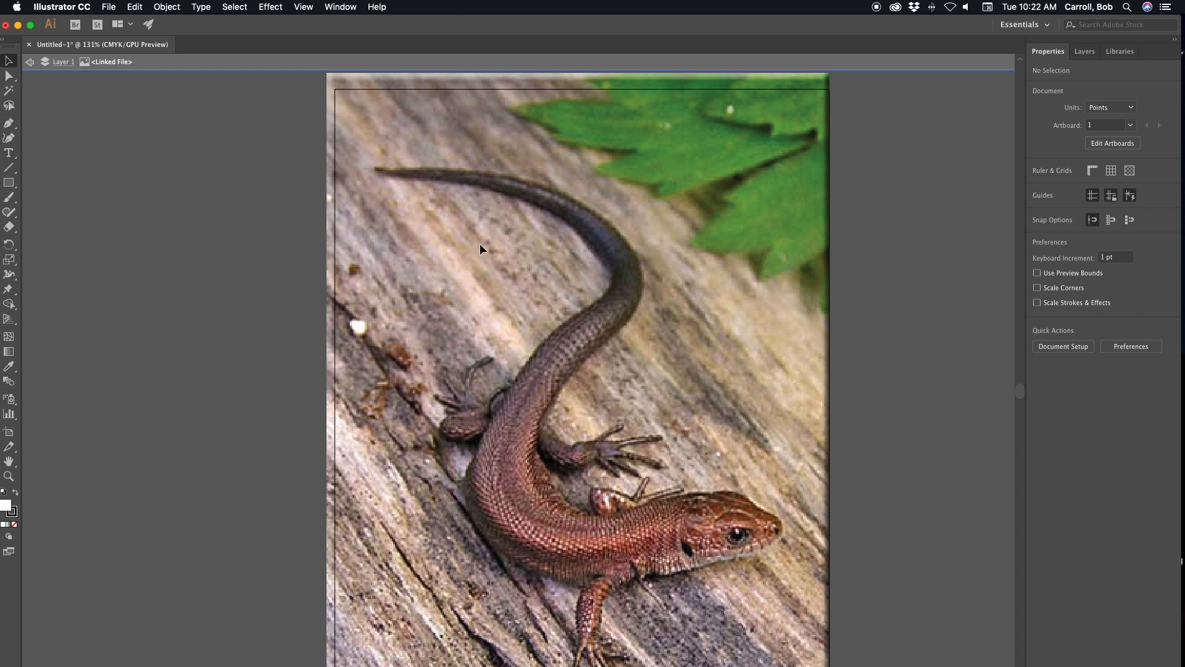
Trace a curved Pen tool path from the lizard's tail tip around the outer tail bend, along the inner body curve and over the head to the snout.
{"action": "scroll", "coordinate": [480, 243], "scroll_direction": "down", "scroll_amount": 2}
{"action": "scroll", "coordinate": [480, 244], "scroll_direction": "down", "scroll_amount": 3}
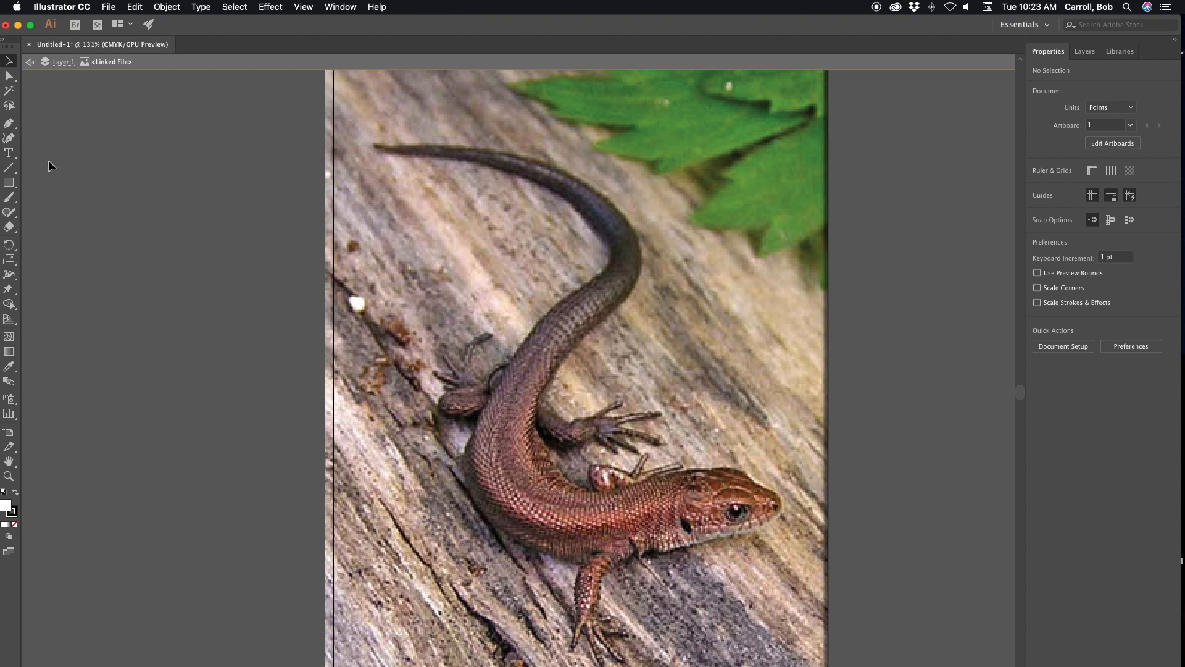
{"action": "left_click", "coordinate": [8, 123]}
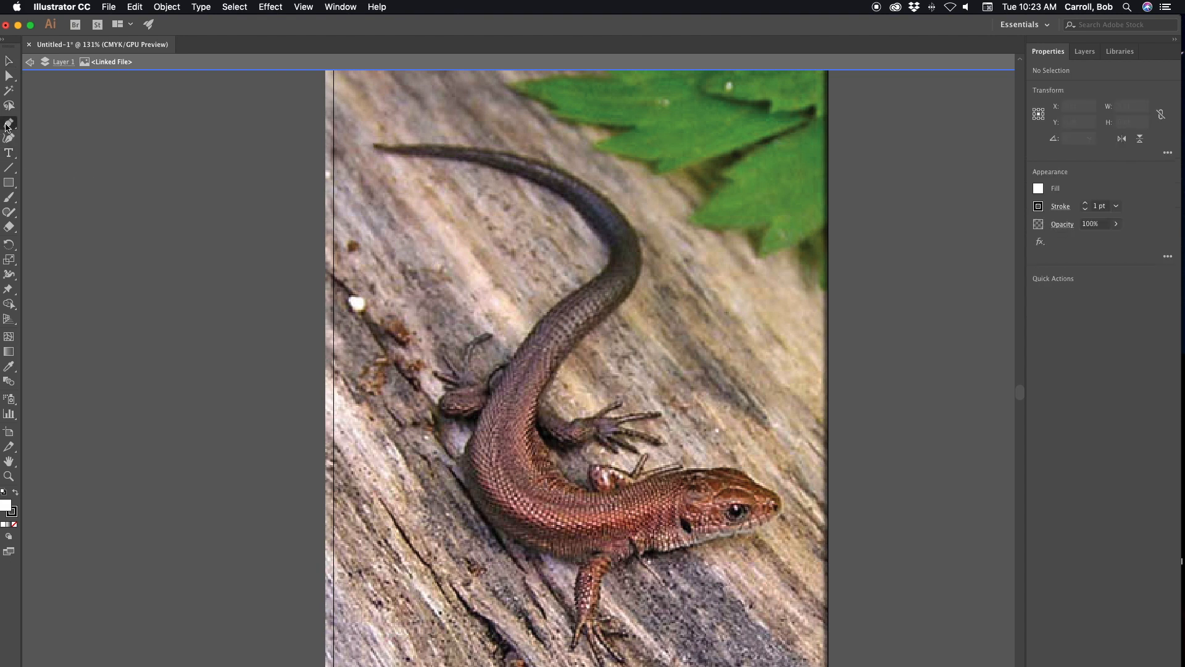
{"action": "left_click", "coordinate": [373, 144]}
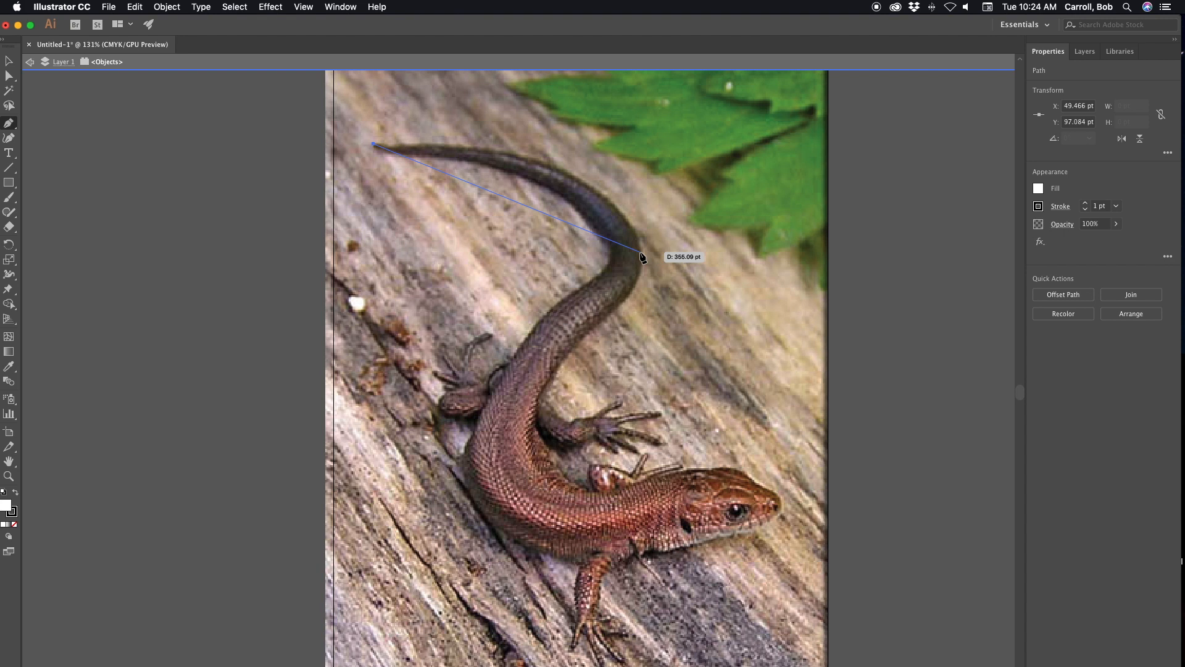
{"action": "left_click_drag", "start_coordinate": [640, 252], "coordinate": [649, 373]}
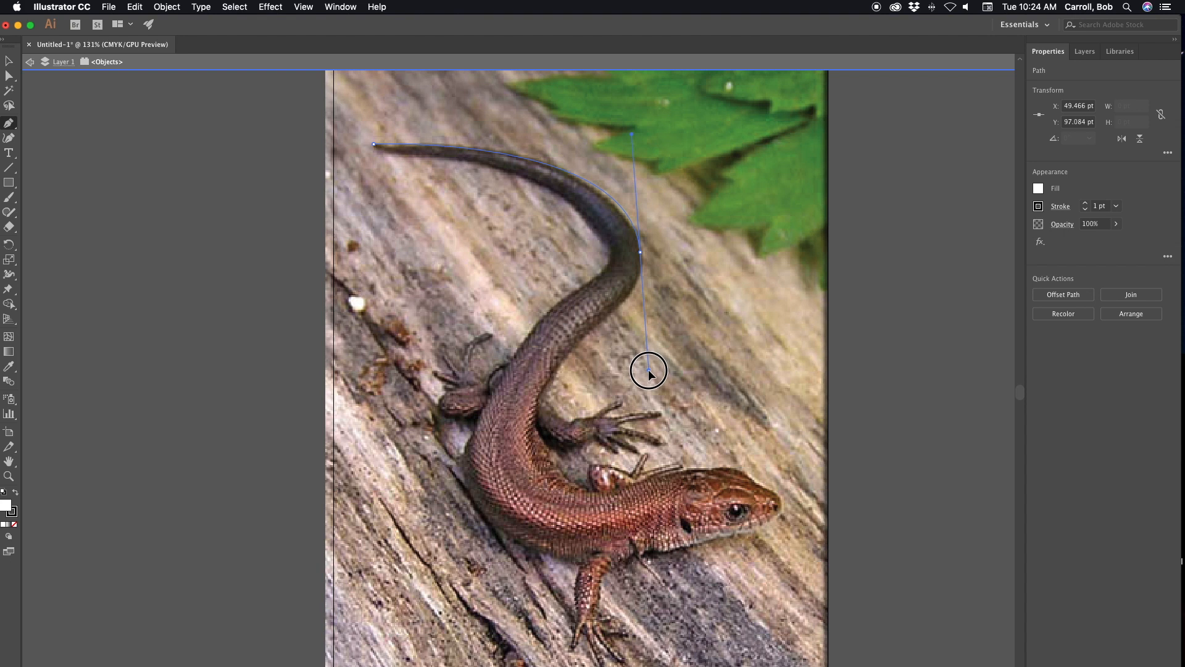
{"action": "left_click_drag", "start_coordinate": [649, 371], "coordinate": [653, 376]}
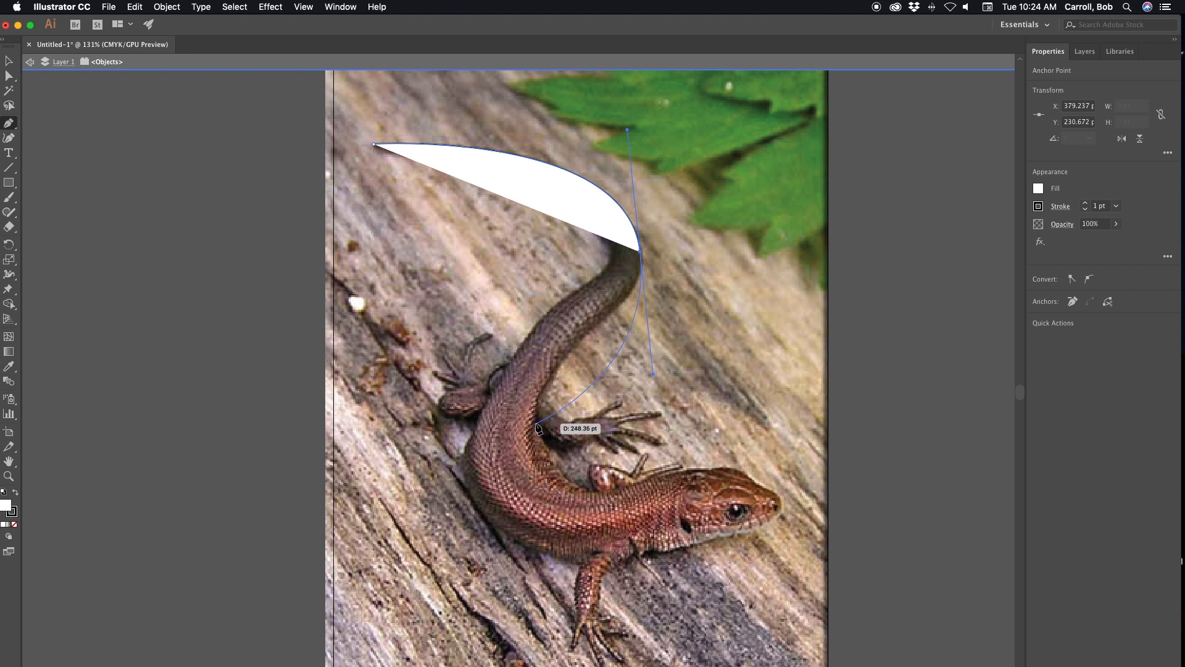
{"action": "left_click_drag", "start_coordinate": [537, 425], "coordinate": [542, 507]}
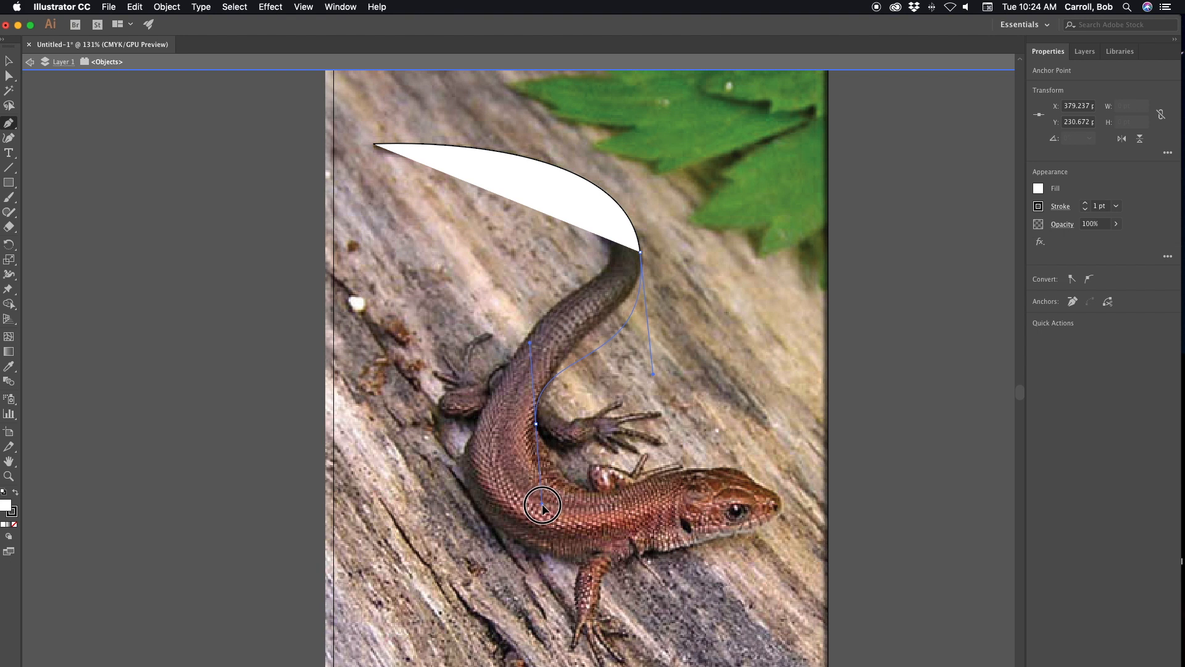
{"action": "left_click_drag", "start_coordinate": [542, 507], "coordinate": [542, 508]}
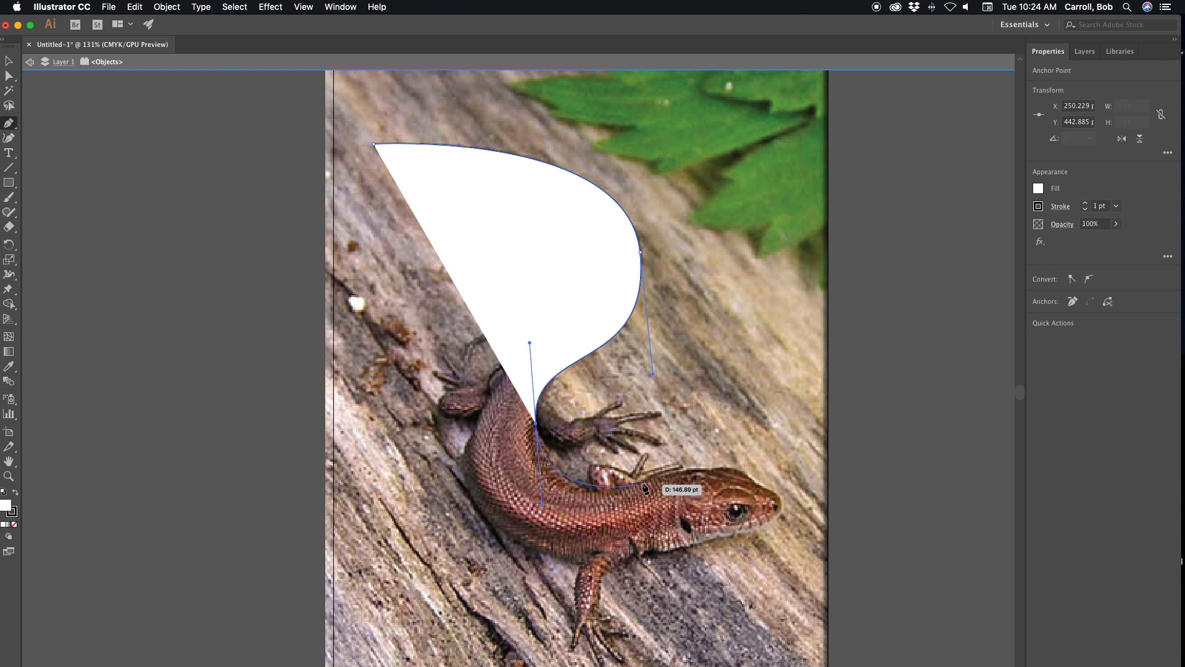
{"action": "left_click_drag", "start_coordinate": [680, 472], "coordinate": [738, 451]}
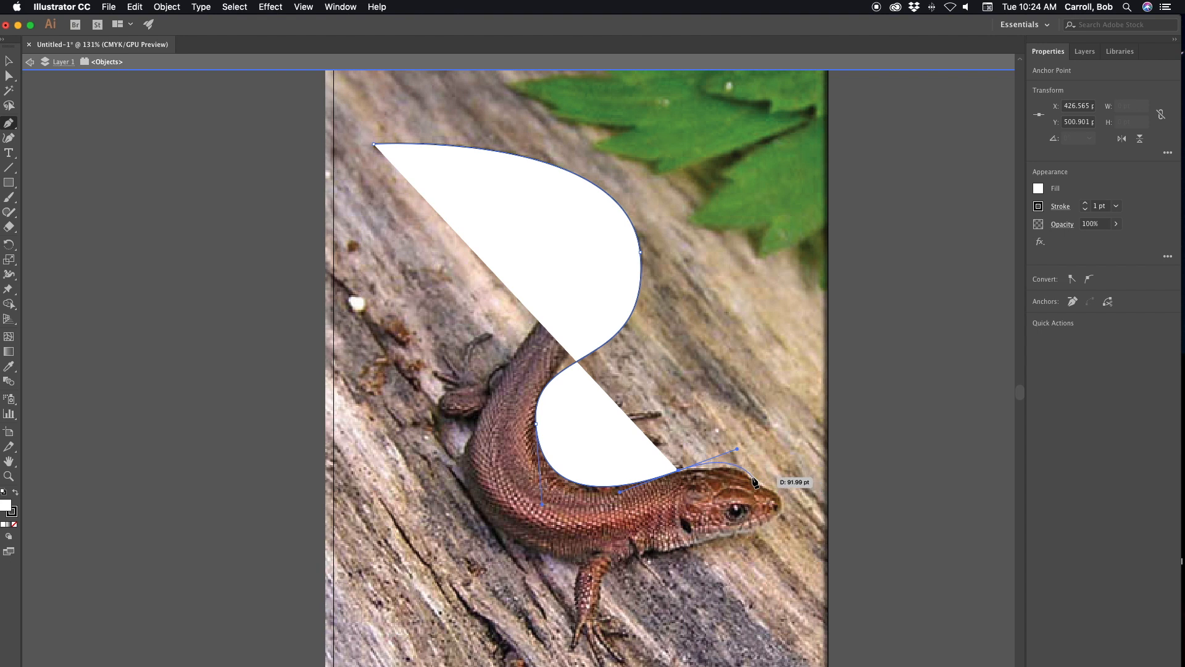
{"action": "left_click_drag", "start_coordinate": [753, 479], "coordinate": [781, 522]}
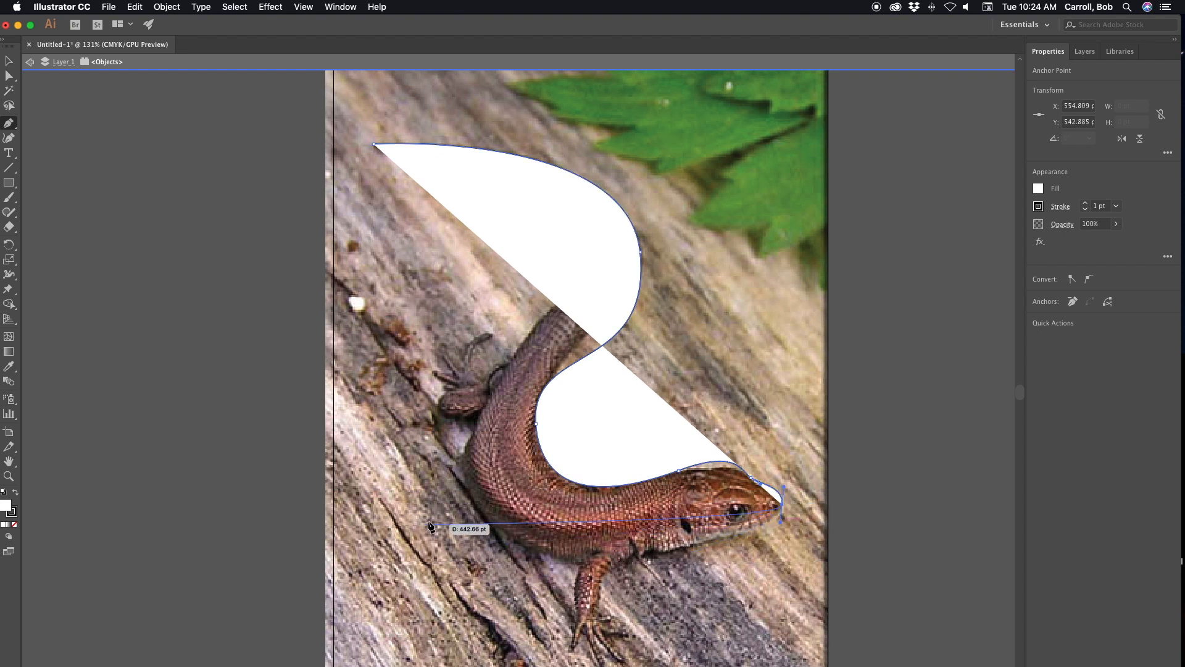
Continue the path along the lizard's belly and inner tail bend, closing it at the tail tip as an outline about 505 x 515 pt.
{"action": "left_click", "coordinate": [481, 517]}
{"action": "left_click_drag", "start_coordinate": [481, 516], "coordinate": [420, 418]}
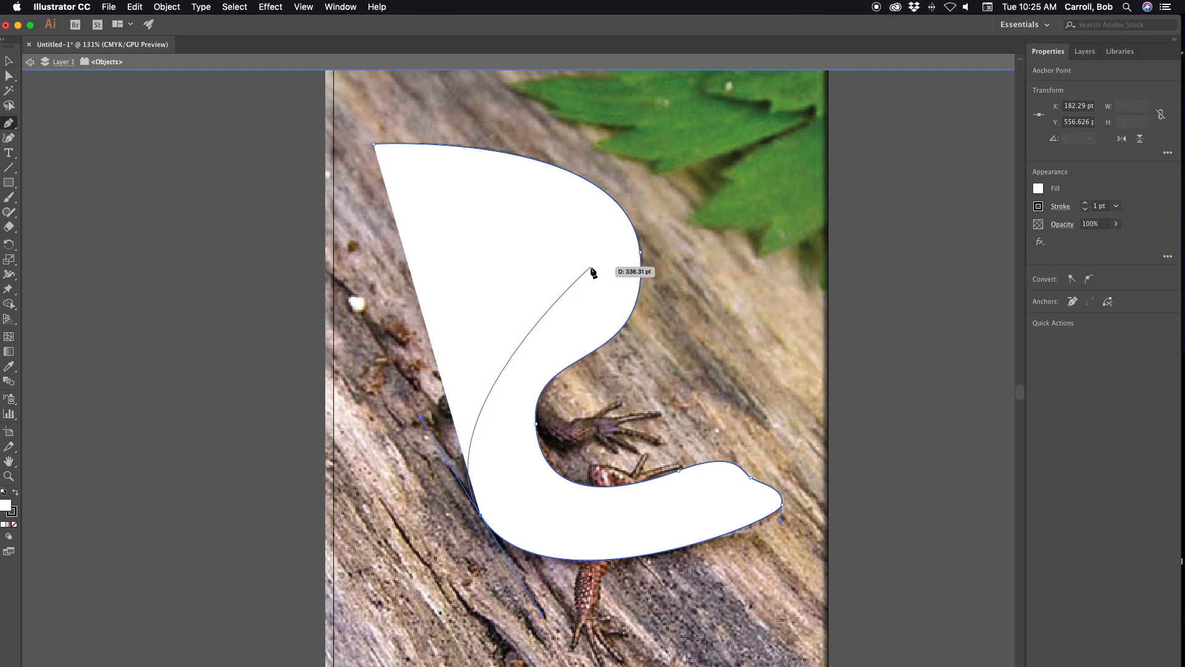
{"action": "left_click_drag", "start_coordinate": [591, 268], "coordinate": [582, 195]}
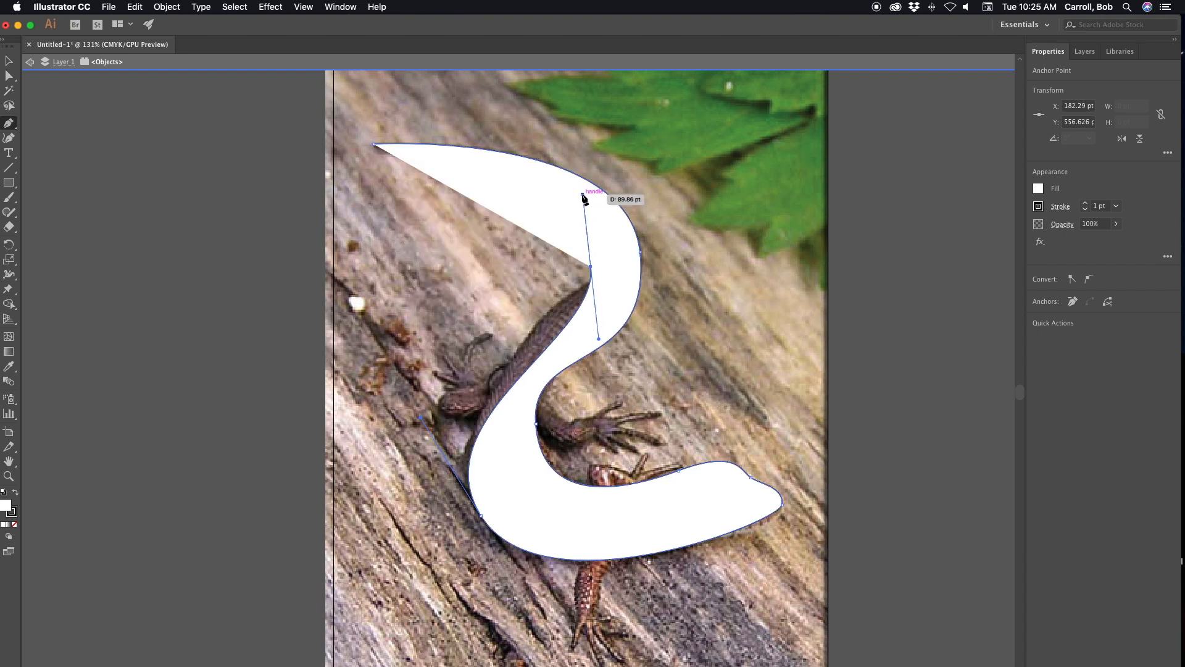
{"action": "left_click", "coordinate": [374, 146]}
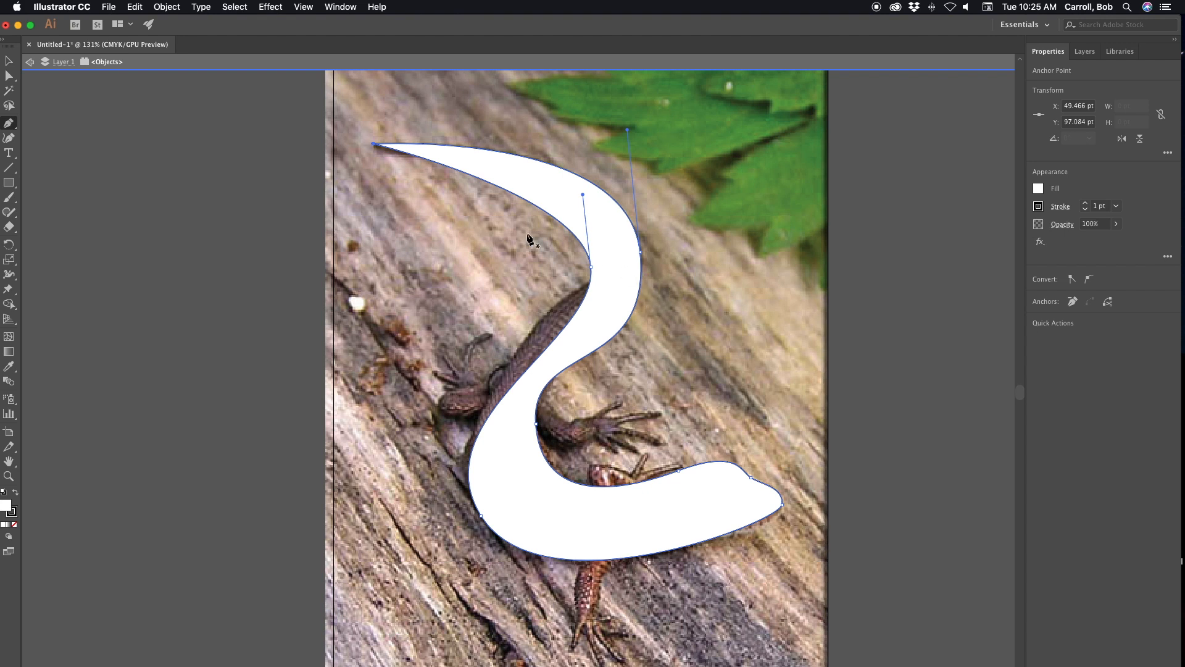
Reshape the inner tail bend with Direct Selection, moving its anchor to about X 332, Y 232 pt and adjusting the tail bend and belly handles.
{"action": "left_click", "coordinate": [8, 61]}
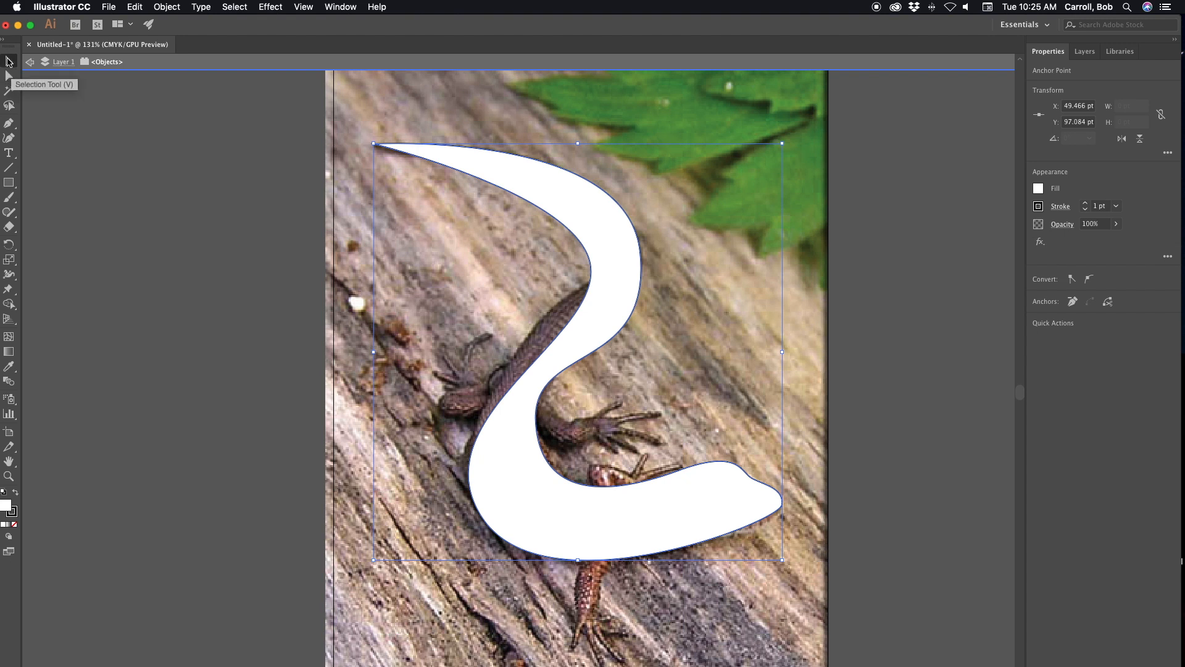
{"action": "left_click", "coordinate": [9, 76]}
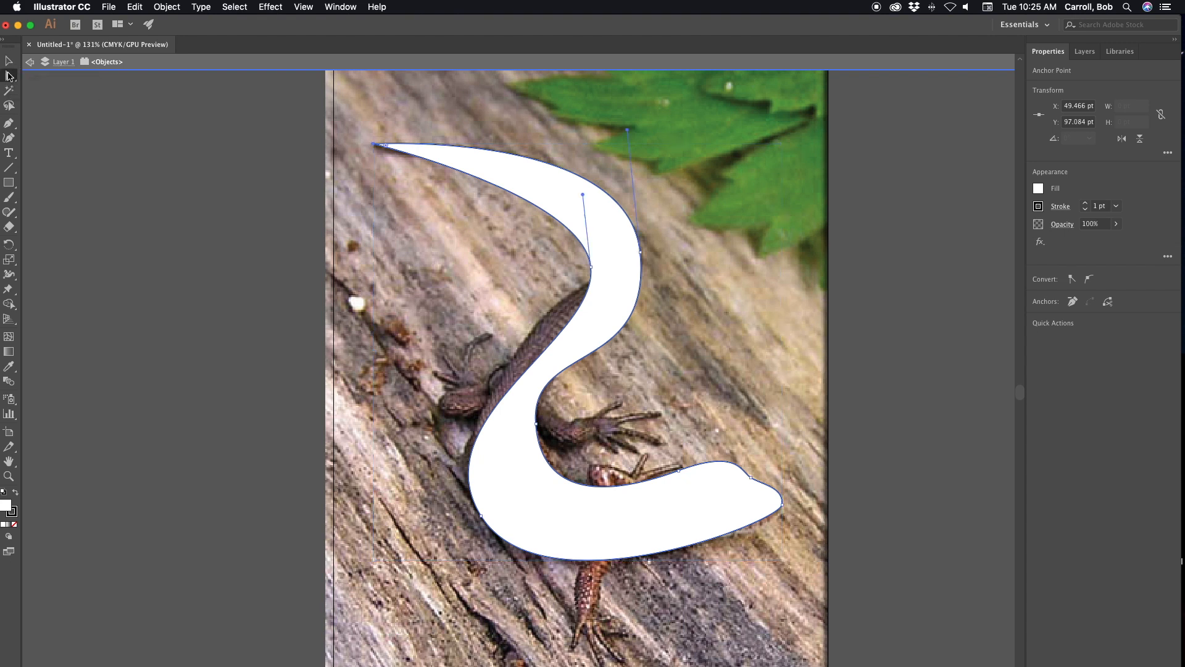
{"action": "left_click", "coordinate": [590, 266]}
{"action": "left_click", "coordinate": [599, 336]}
{"action": "left_click", "coordinate": [591, 267]}
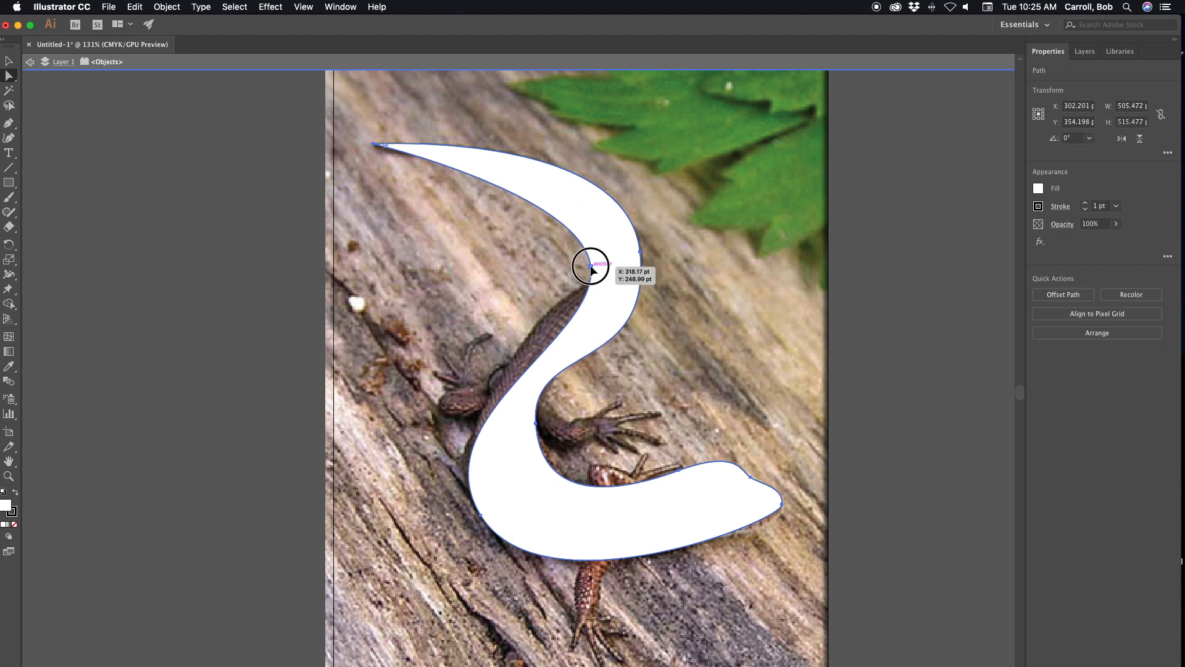
{"action": "left_click_drag", "start_coordinate": [599, 339], "coordinate": [609, 254]}
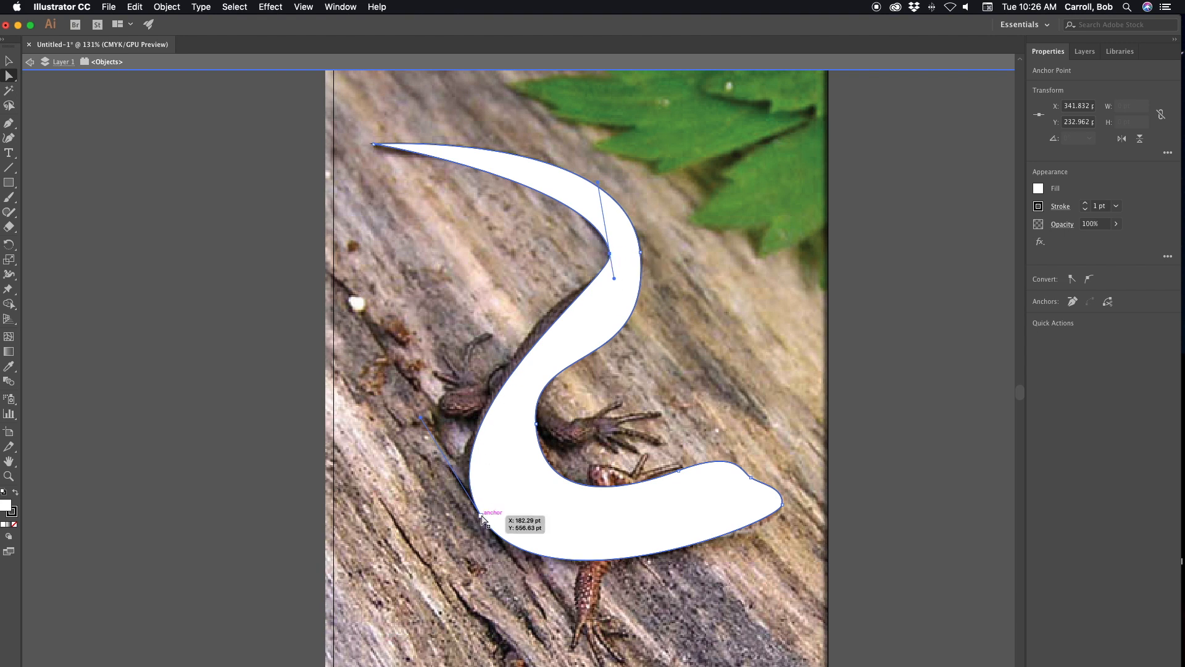
{"action": "left_click_drag", "start_coordinate": [421, 420], "coordinate": [410, 376]}
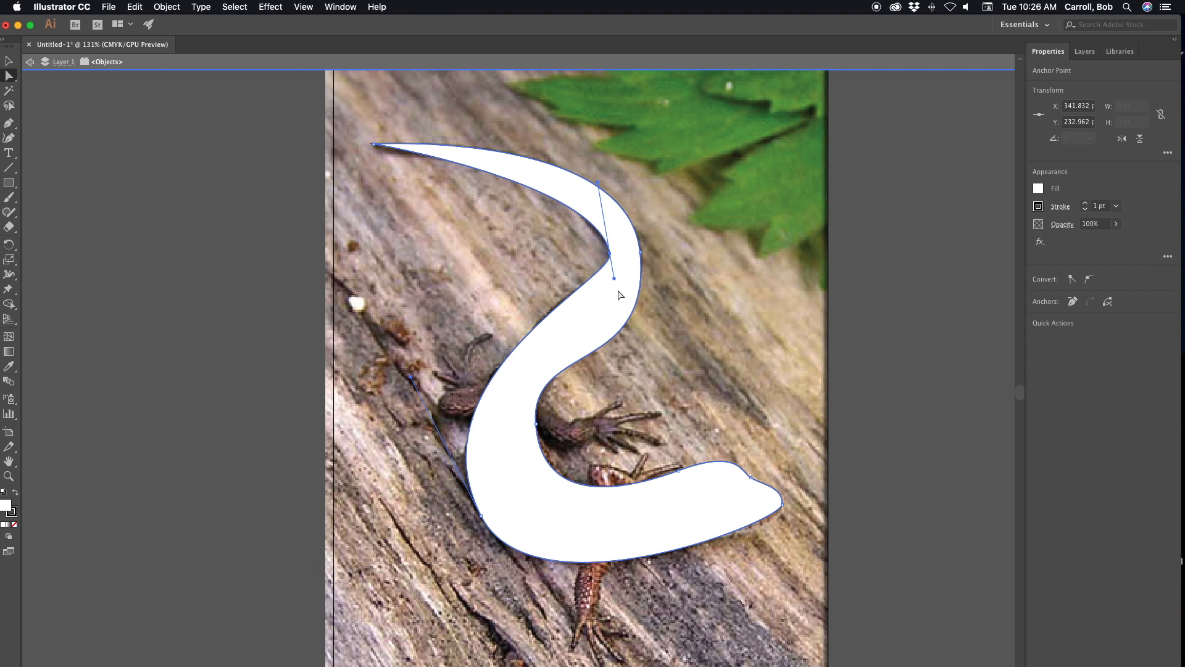
{"action": "left_click_drag", "start_coordinate": [615, 281], "coordinate": [611, 308]}
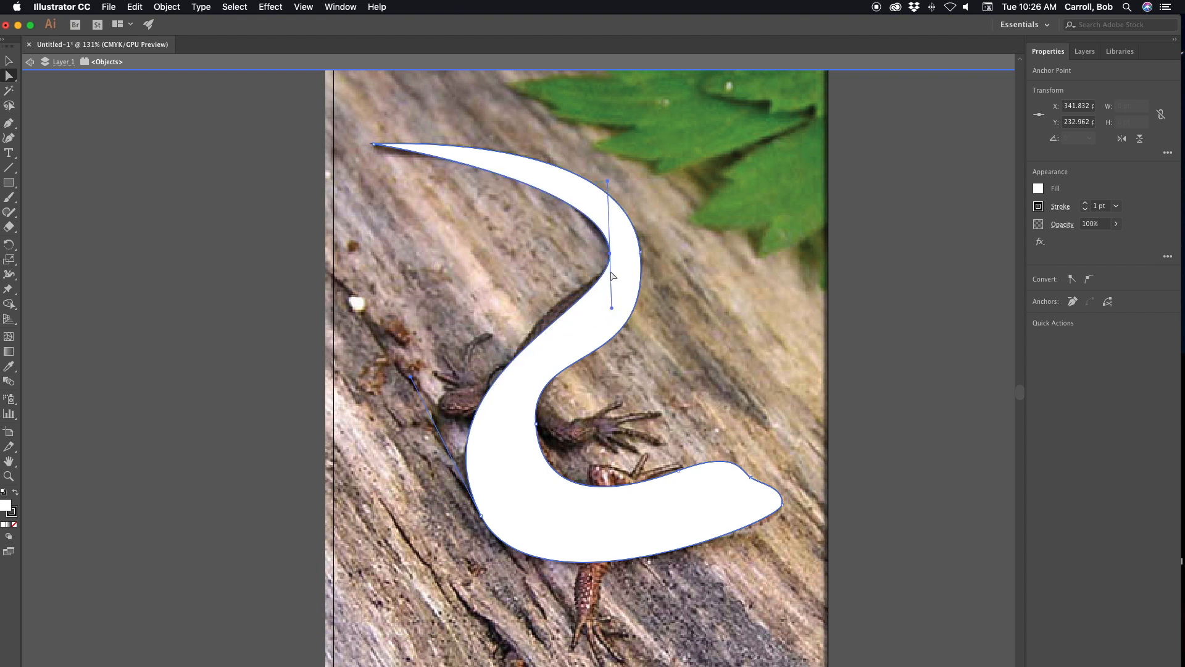
{"action": "left_click_drag", "start_coordinate": [611, 253], "coordinate": [604, 259]}
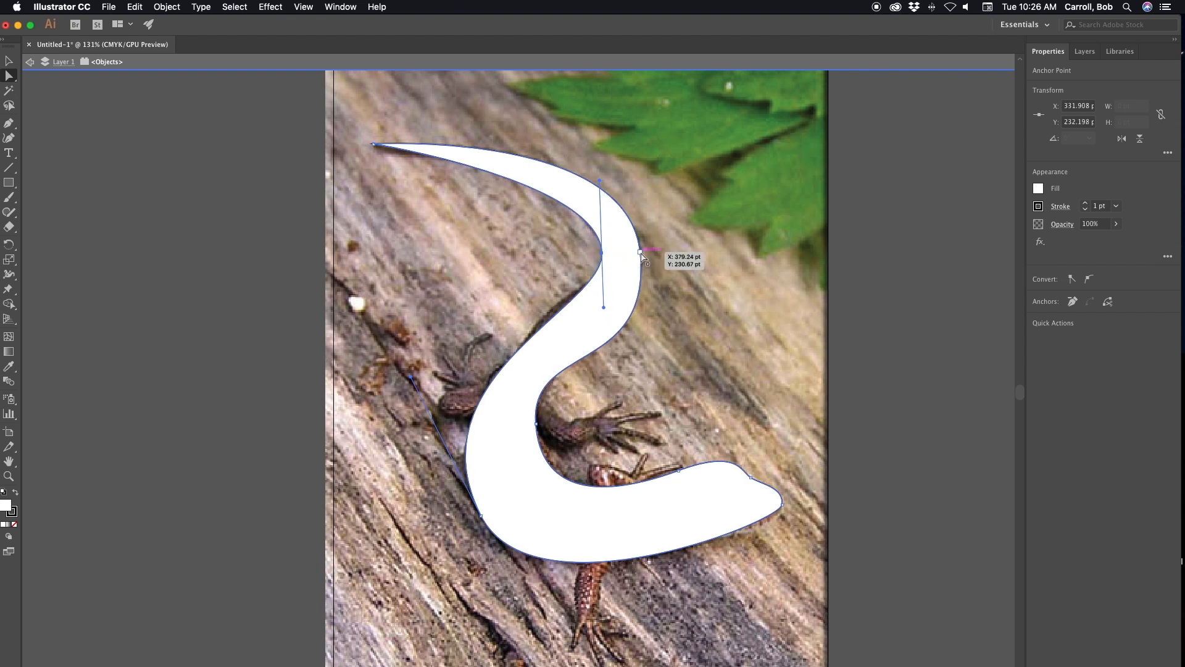
Make the outer tail bend's handles nearly vertical and lower the tail tip to about X 44, Y 176 pt.
{"action": "left_click", "coordinate": [642, 253]}
{"action": "left_click_drag", "start_coordinate": [654, 374], "coordinate": [639, 349]}
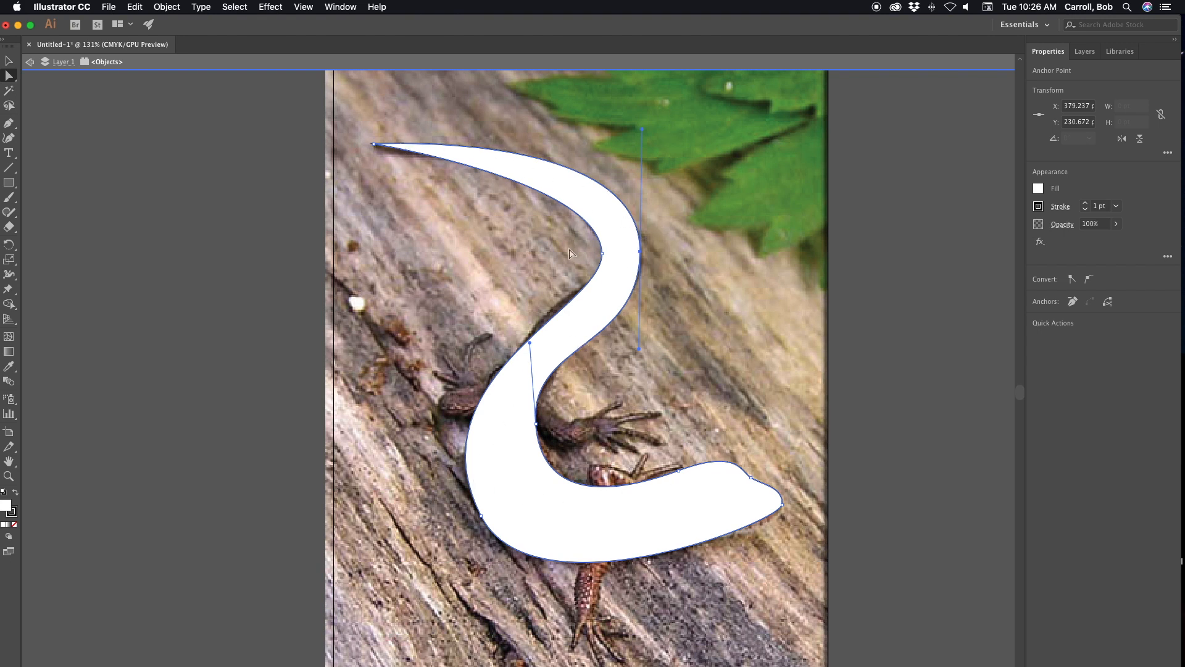
{"action": "left_click_drag", "start_coordinate": [375, 146], "coordinate": [372, 185]}
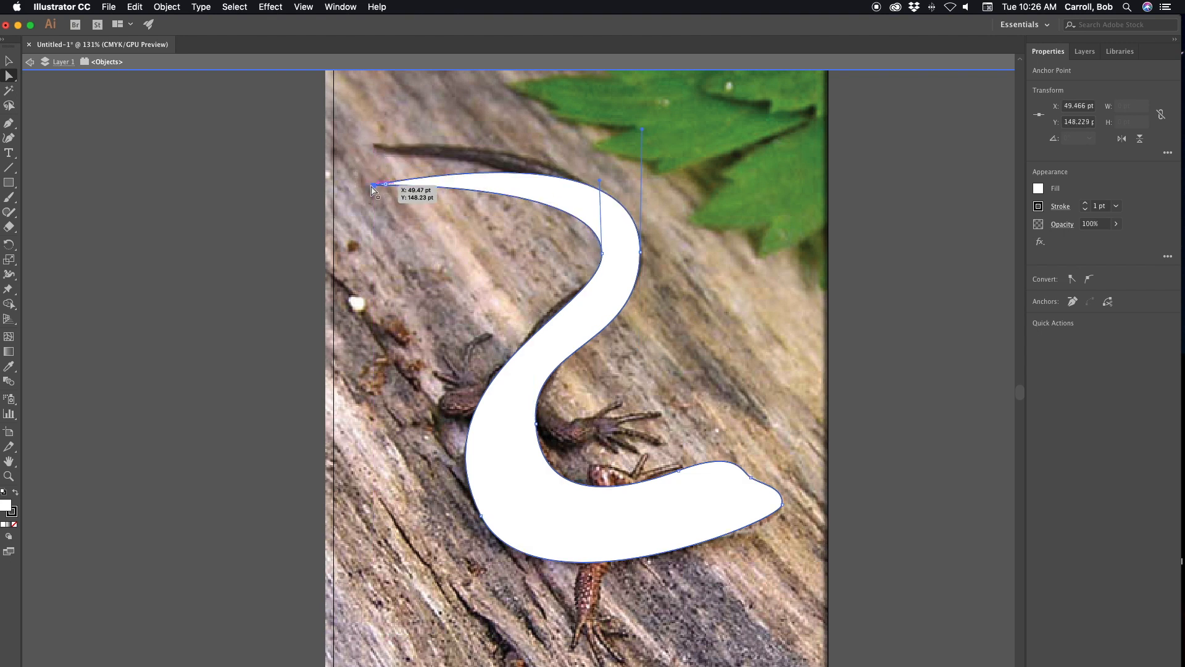
{"action": "left_click_drag", "start_coordinate": [375, 186], "coordinate": [370, 208]}
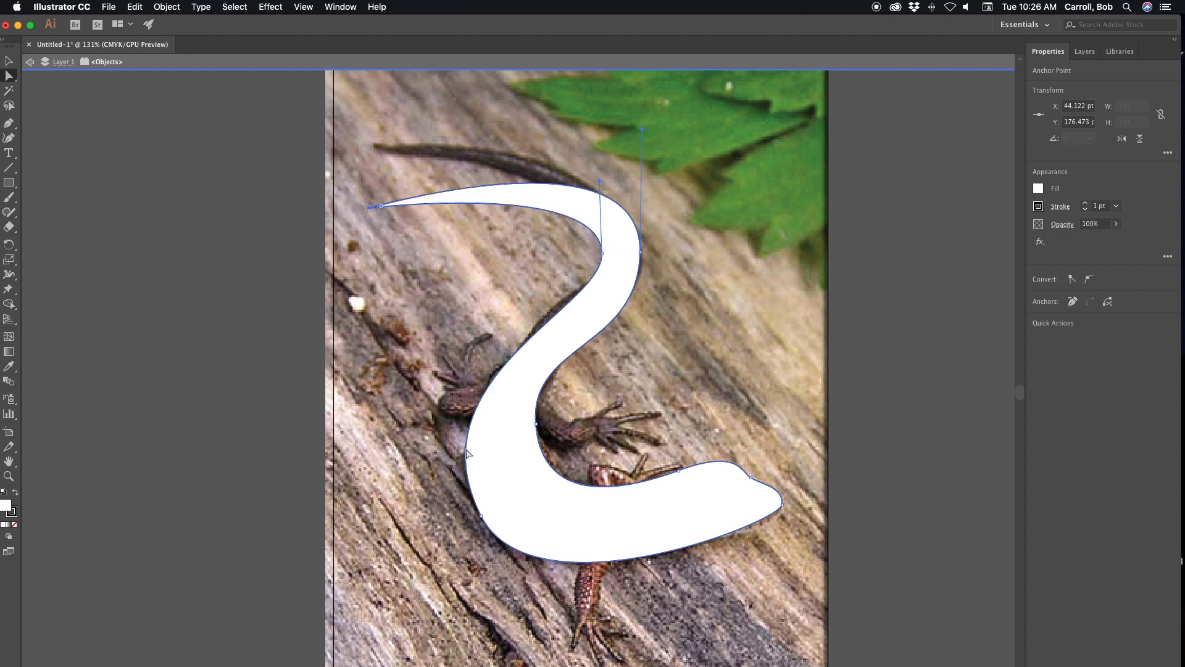
Pull the belly anchor outward, move the inner body curve's anchor to about X 247, Y 463 pt, and shorten the inner curve's handles.
{"action": "left_click_drag", "start_coordinate": [481, 514], "coordinate": [469, 511]}
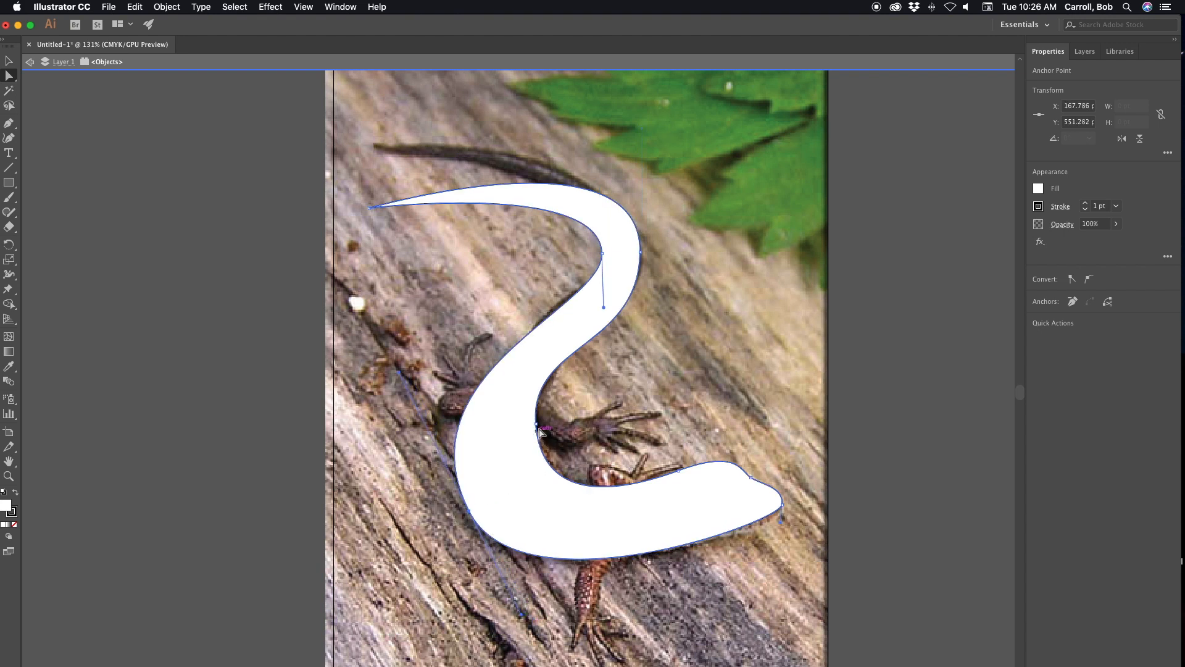
{"action": "left_click_drag", "start_coordinate": [536, 425], "coordinate": [533, 440]}
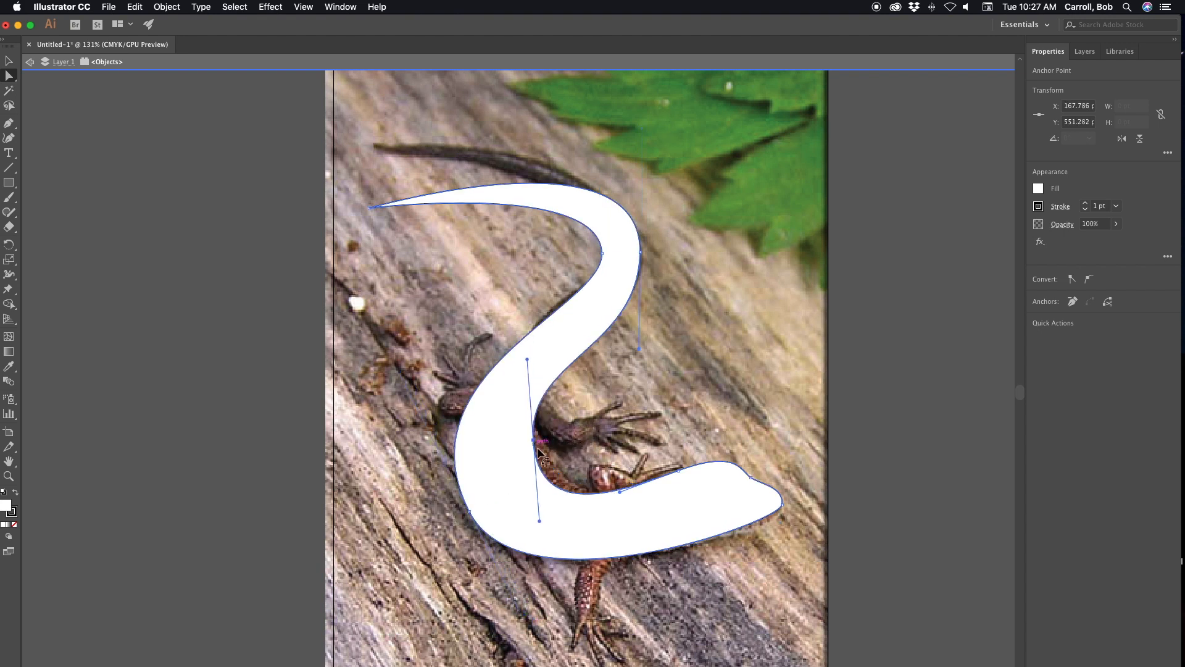
{"action": "left_click_drag", "start_coordinate": [539, 522], "coordinate": [540, 505]}
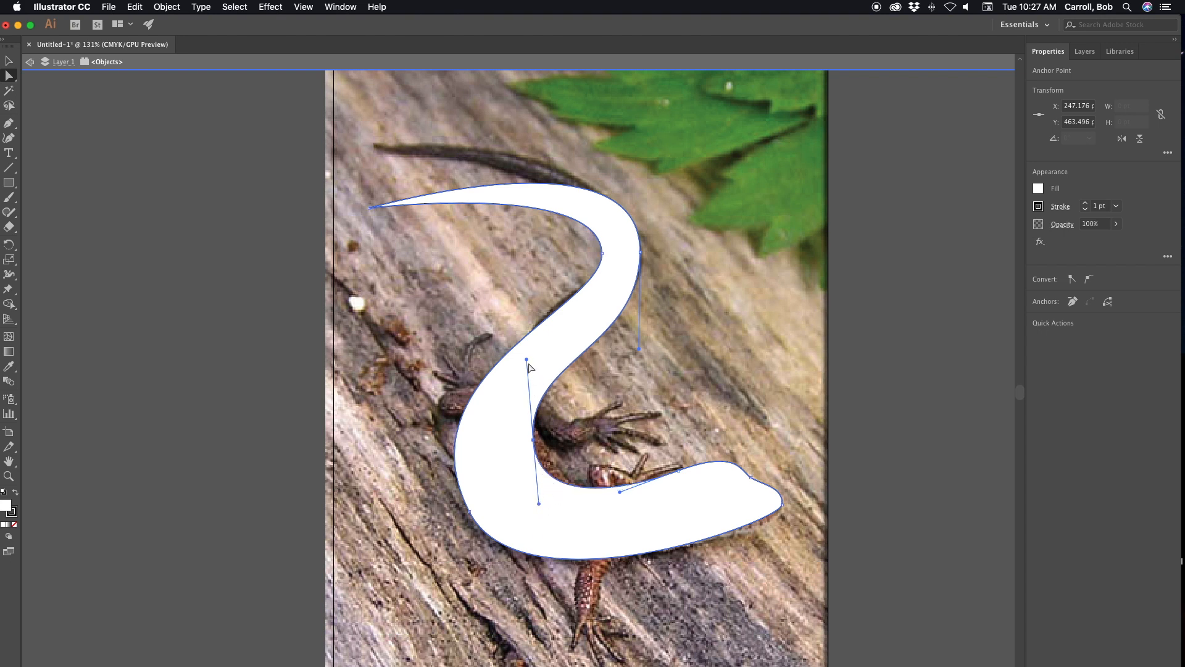
{"action": "left_click_drag", "start_coordinate": [528, 363], "coordinate": [528, 373]}
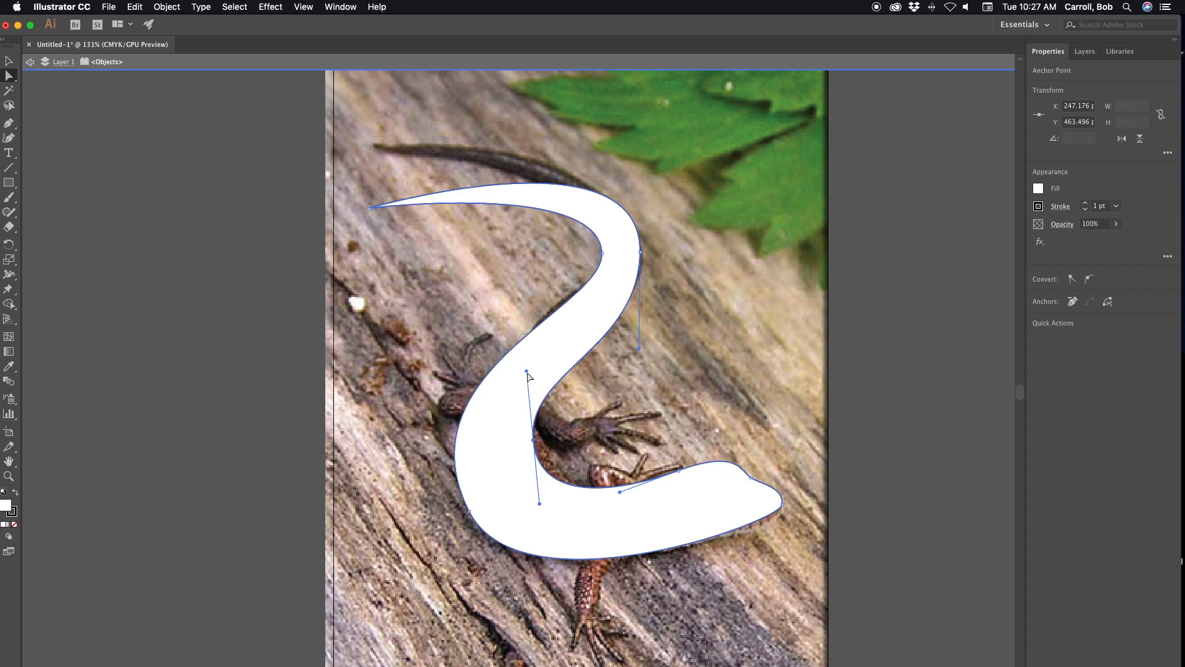
Move the belly anchor to about X 166, Y 547 pt and shorten both of its handles.
{"action": "left_click_drag", "start_coordinate": [642, 253], "coordinate": [648, 141]}
{"action": "left_click_drag", "start_coordinate": [470, 511], "coordinate": [466, 510]}
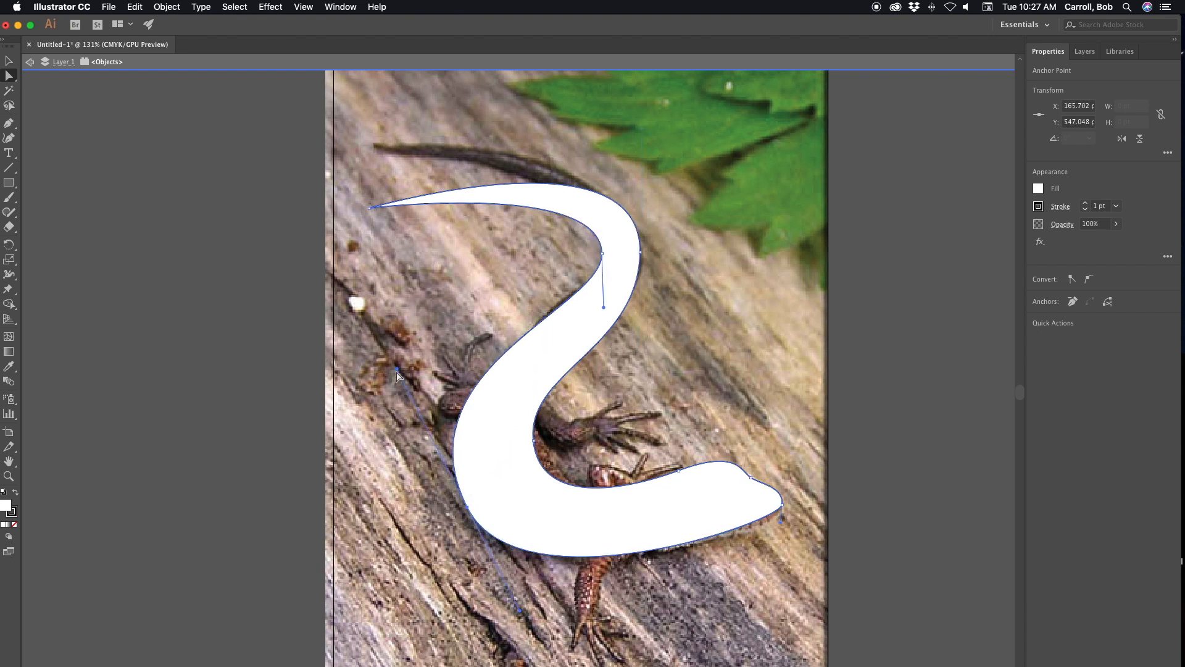
{"action": "left_click_drag", "start_coordinate": [398, 370], "coordinate": [402, 374]}
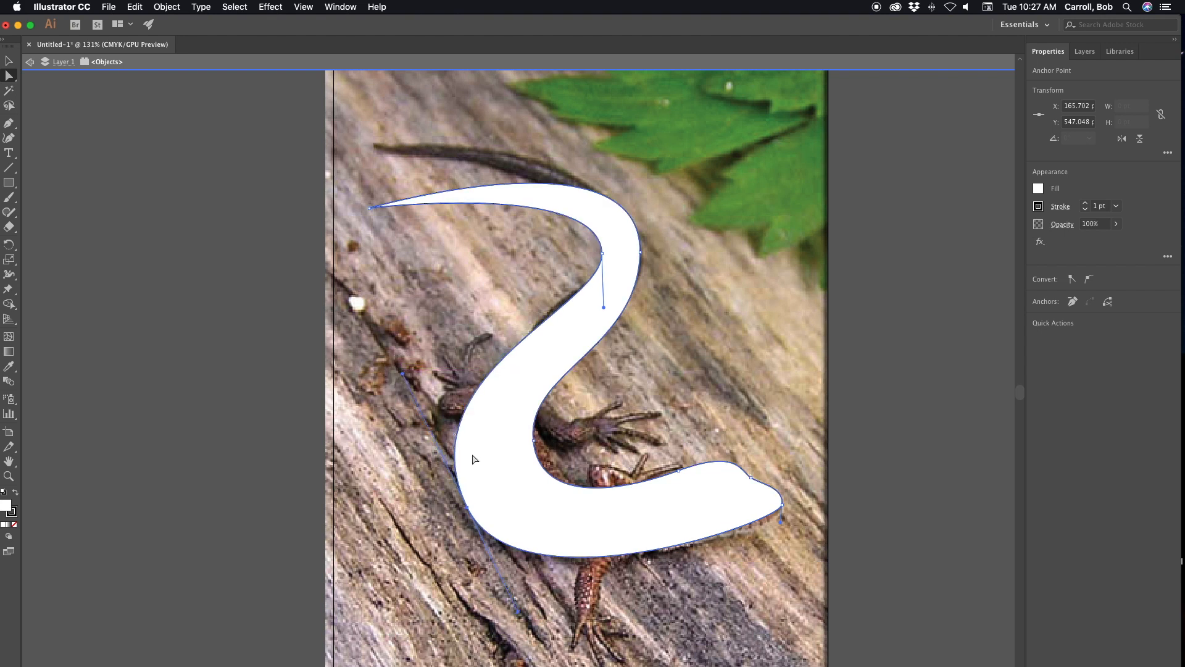
{"action": "left_click_drag", "start_coordinate": [517, 613], "coordinate": [513, 603]}
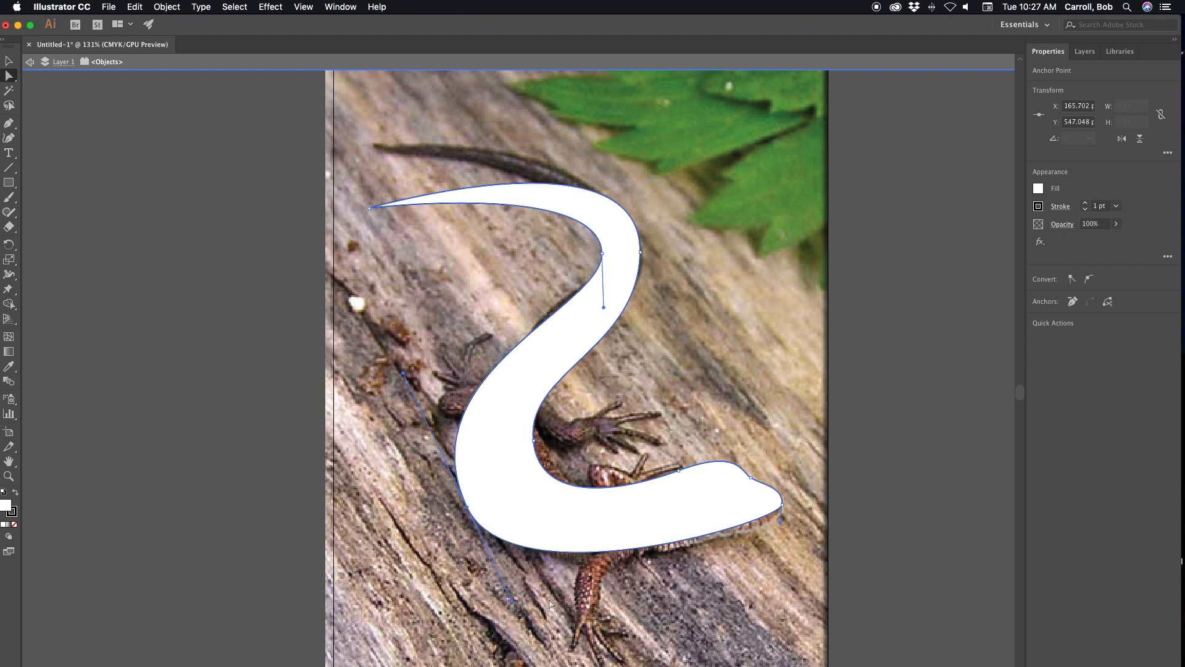
{"action": "left_click", "coordinate": [513, 600]}
{"action": "left_click", "coordinate": [513, 602]}
Widen the tail bend by moving its inner anchor to about X 331, Y 228 pt and its outer anchor to about X 383, Y 231 pt.
{"action": "left_click", "coordinate": [602, 255]}
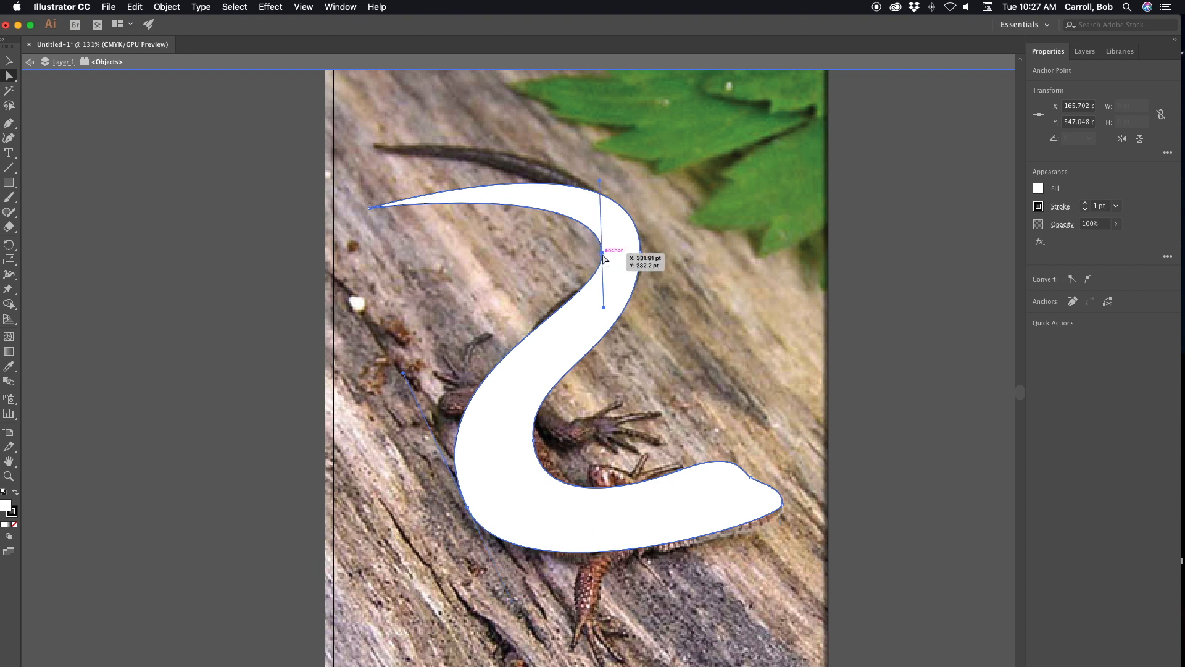
{"action": "left_click_drag", "start_coordinate": [603, 254], "coordinate": [602, 252]}
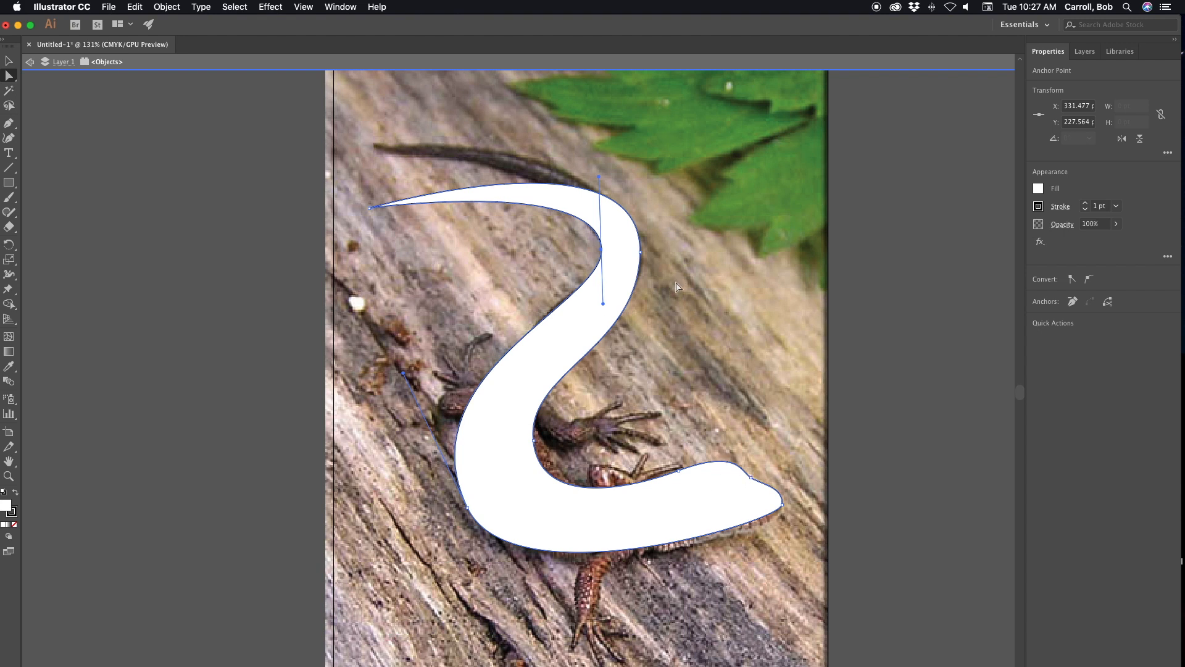
{"action": "left_click_drag", "start_coordinate": [640, 252], "coordinate": [644, 252]}
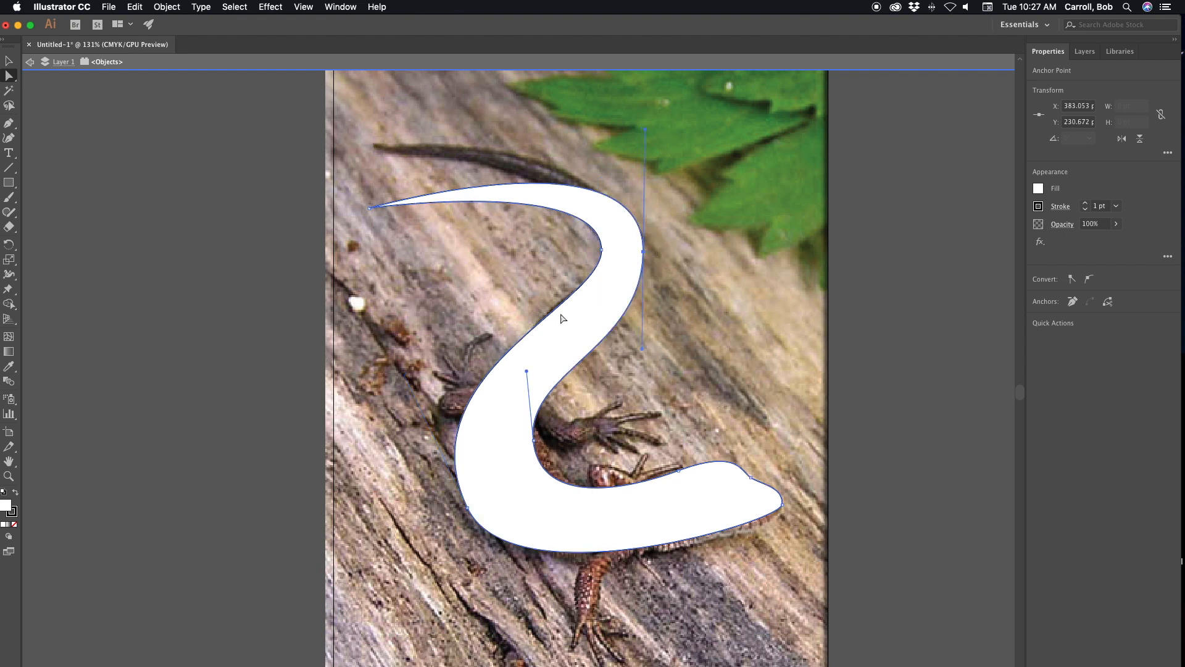
Select the whole body outline as an object and lock it.
{"action": "left_click", "coordinate": [8, 61]}
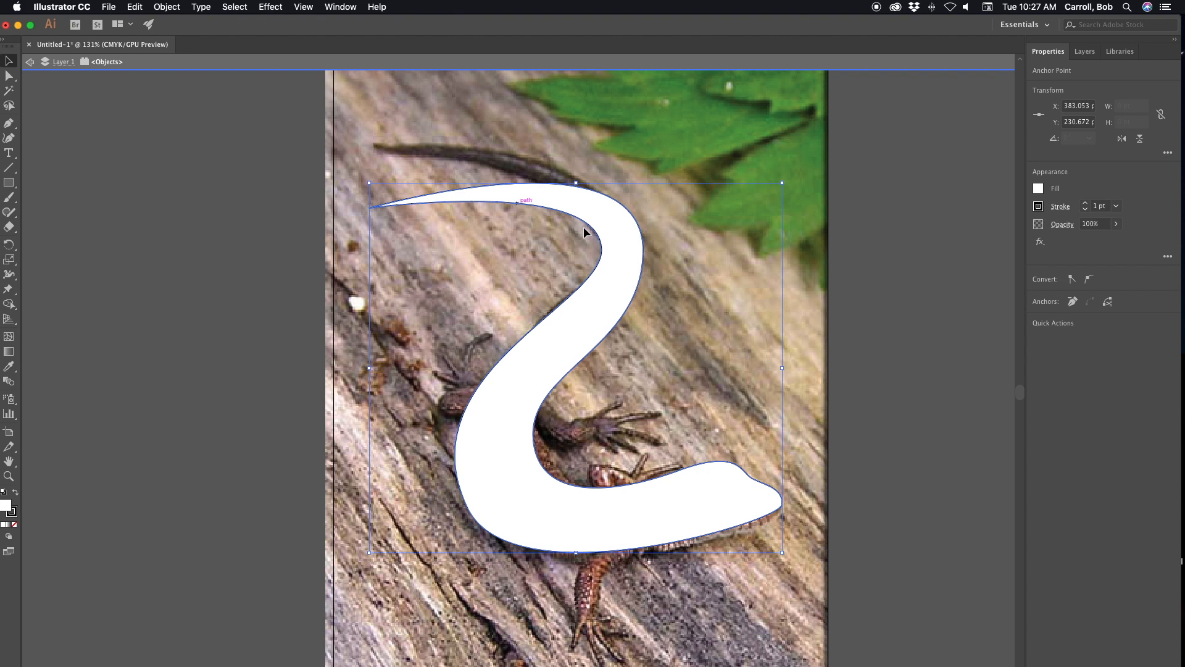
{"action": "left_click", "coordinate": [165, 7]}
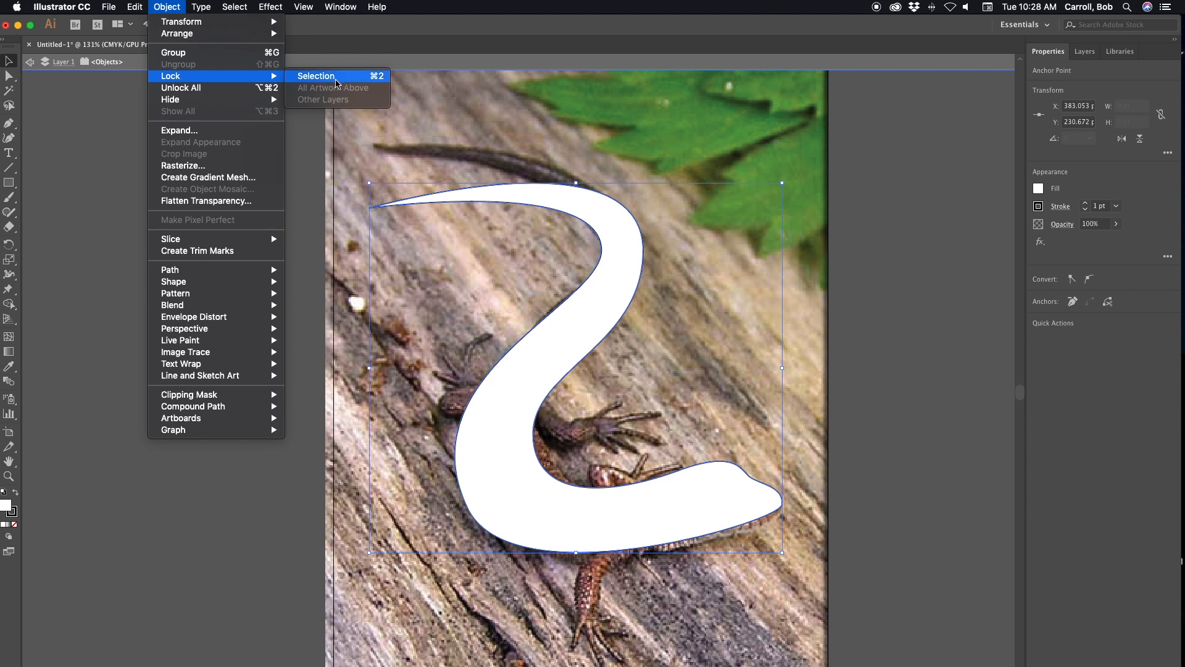
{"action": "left_click", "coordinate": [321, 75]}
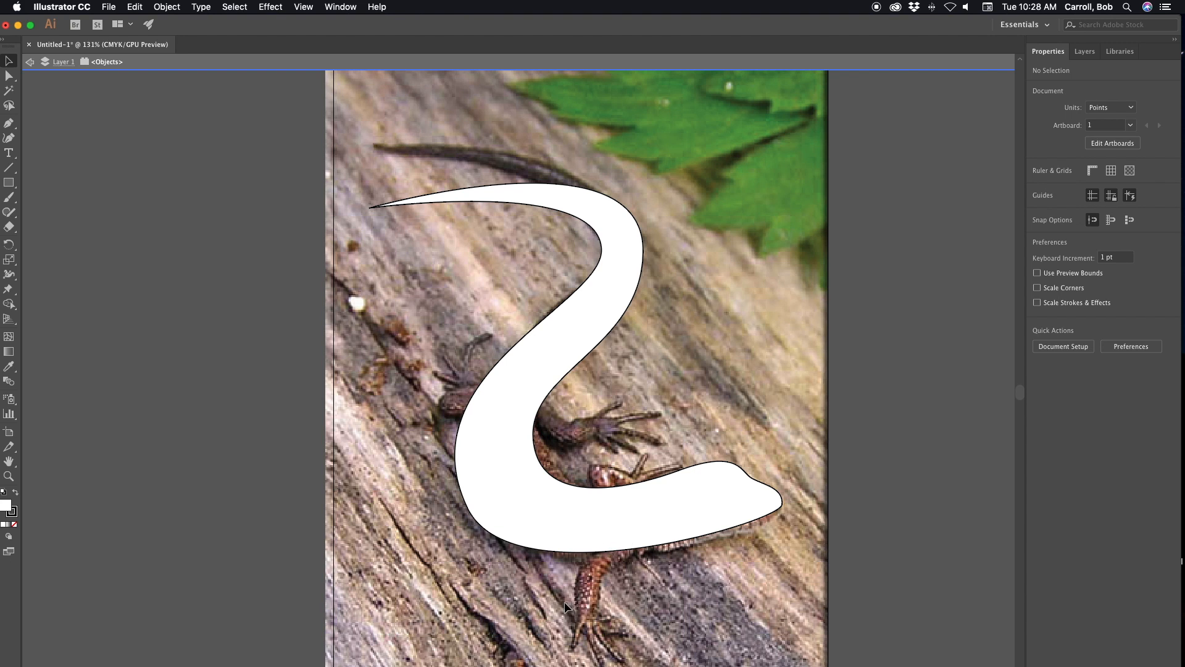
Trace the lower front leg with the Pen tool, from the body's lower edge down the leg's outer side and around the first toes.
{"action": "left_click", "coordinate": [9, 125]}
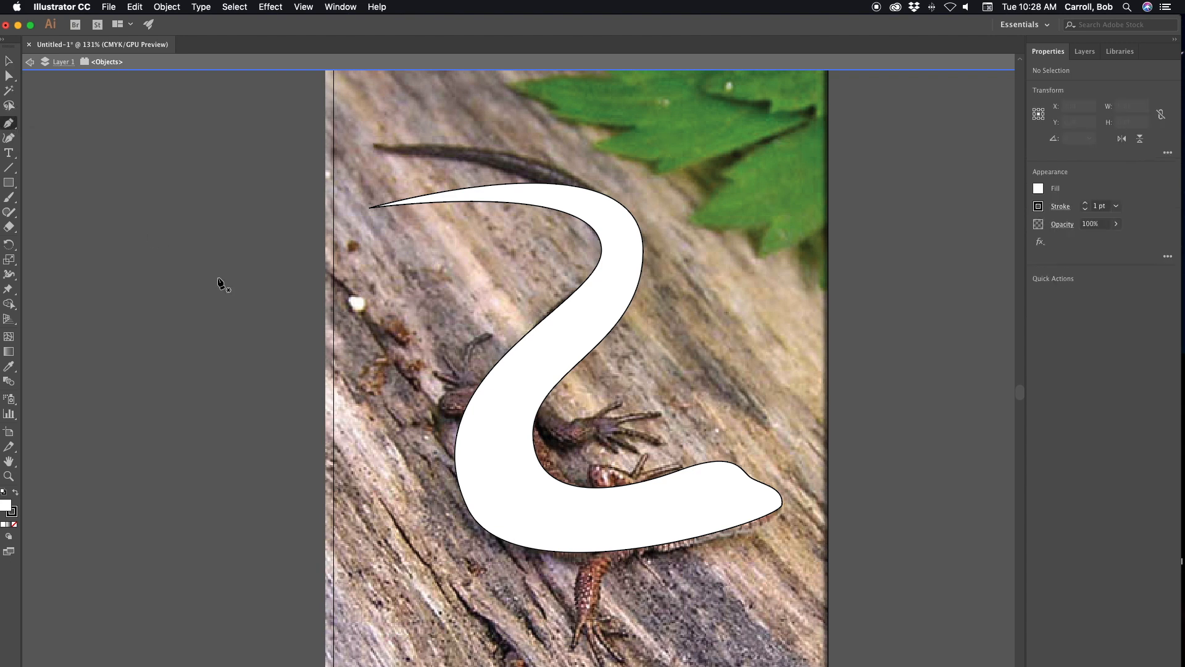
{"action": "left_click", "coordinate": [602, 551]}
{"action": "left_click", "coordinate": [580, 565]}
{"action": "left_click_drag", "start_coordinate": [577, 583], "coordinate": [572, 648]}
{"action": "left_click", "coordinate": [570, 646]}
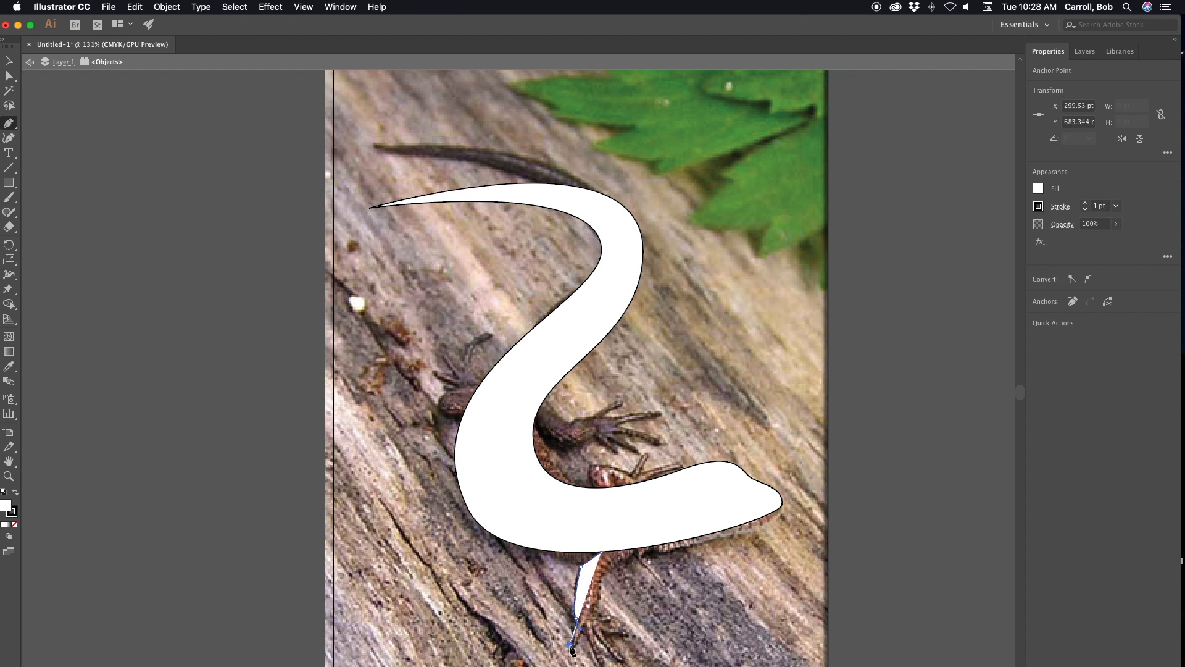
{"action": "left_click", "coordinate": [573, 648]}
{"action": "left_click_drag", "start_coordinate": [576, 646], "coordinate": [595, 660]}
{"action": "left_click", "coordinate": [596, 664]}
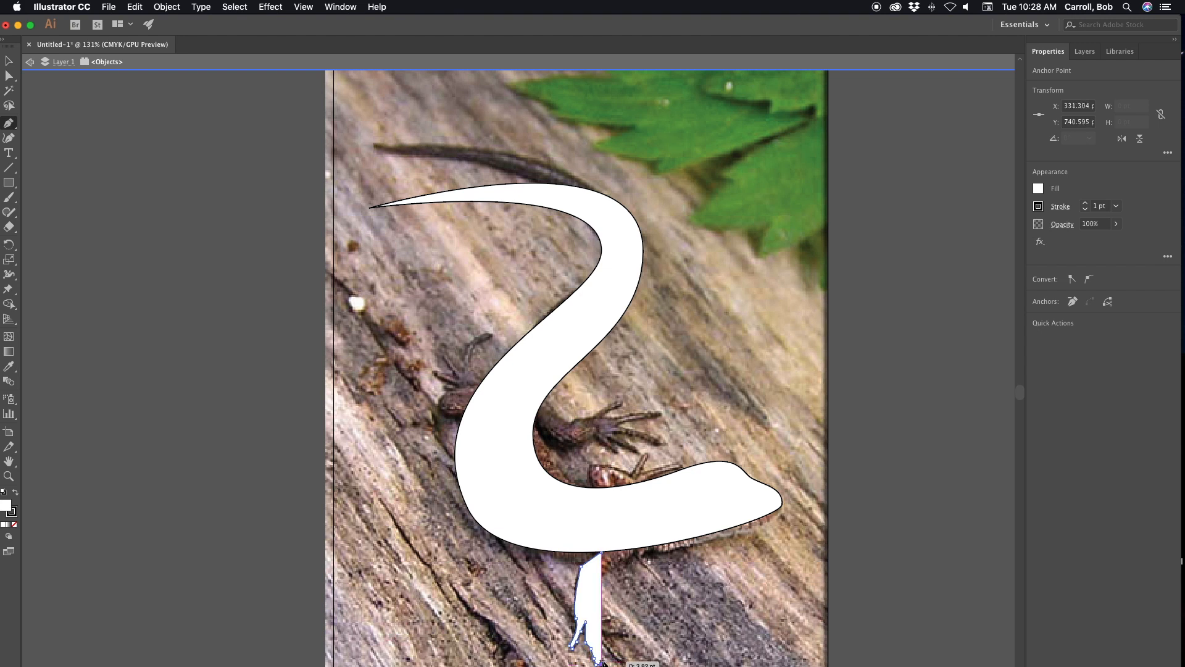
Continue the lower front leg's path around the remaining toes to the tip of the last toe.
{"action": "left_click_drag", "start_coordinate": [600, 654], "coordinate": [599, 649]}
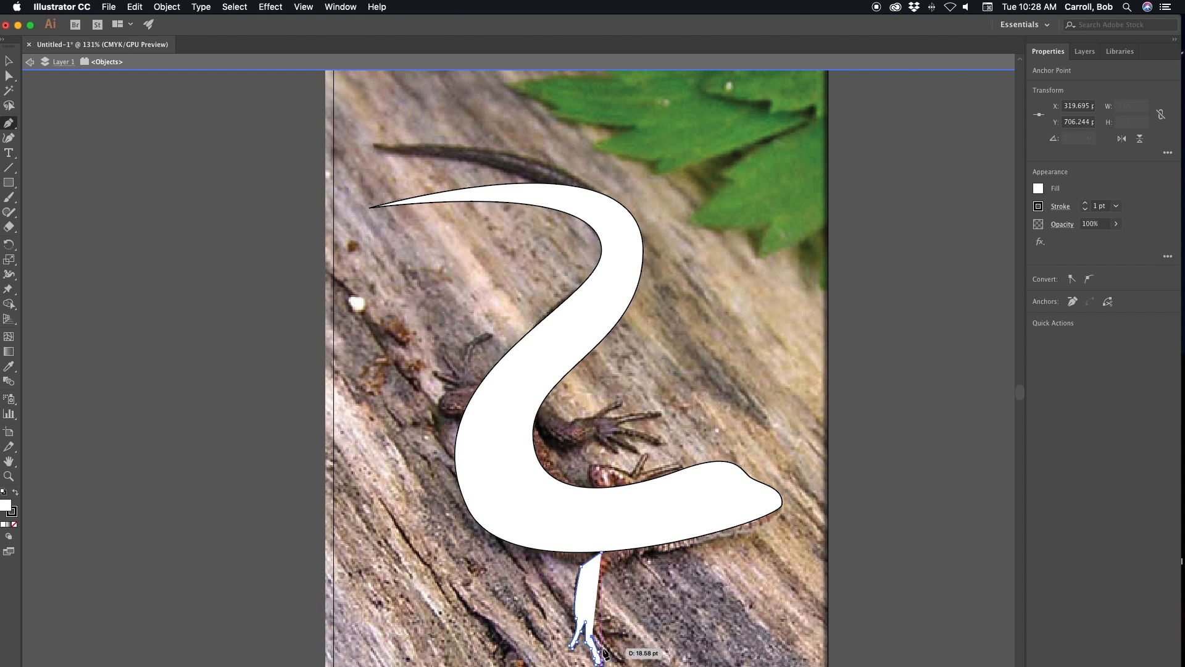
{"action": "left_click", "coordinate": [607, 651]}
{"action": "left_click", "coordinate": [619, 664]}
{"action": "left_click_drag", "start_coordinate": [622, 661], "coordinate": [603, 637]}
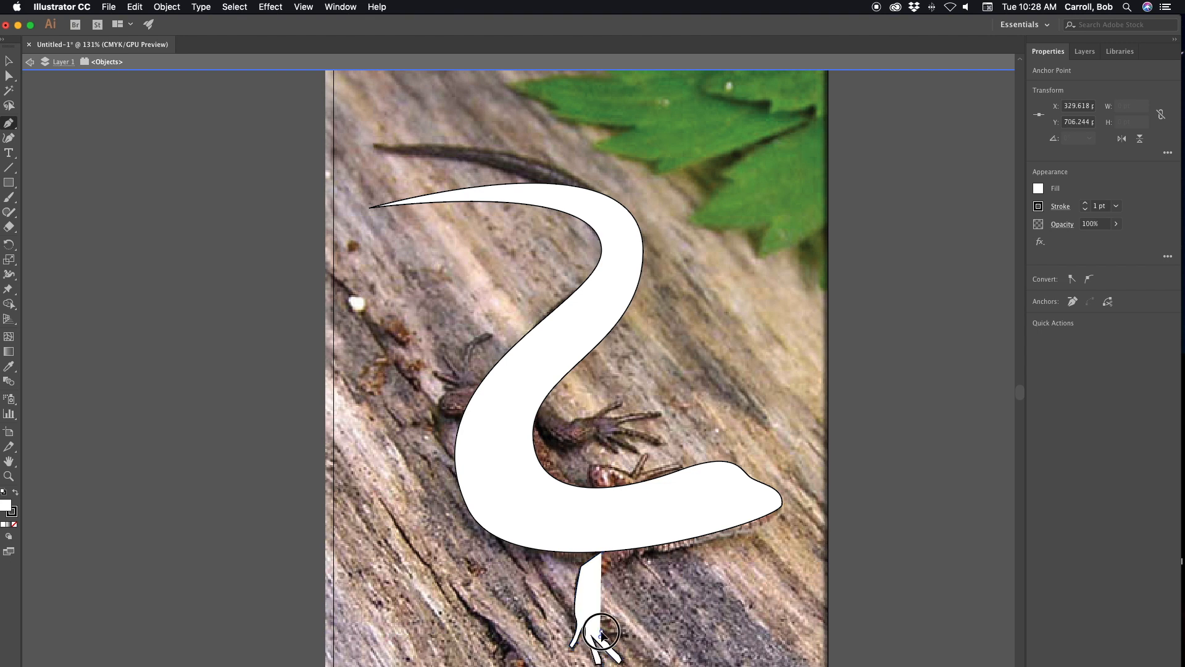
{"action": "left_click", "coordinate": [612, 632]}
{"action": "left_click", "coordinate": [626, 635]}
{"action": "left_click", "coordinate": [636, 637]}
Trace back up the leg's inner side, extend the path over the body, and close it at its starting point.
{"action": "left_click_drag", "start_coordinate": [636, 637], "coordinate": [608, 529]}
{"action": "left_click", "coordinate": [602, 577]}
{"action": "left_click", "coordinate": [647, 539]}
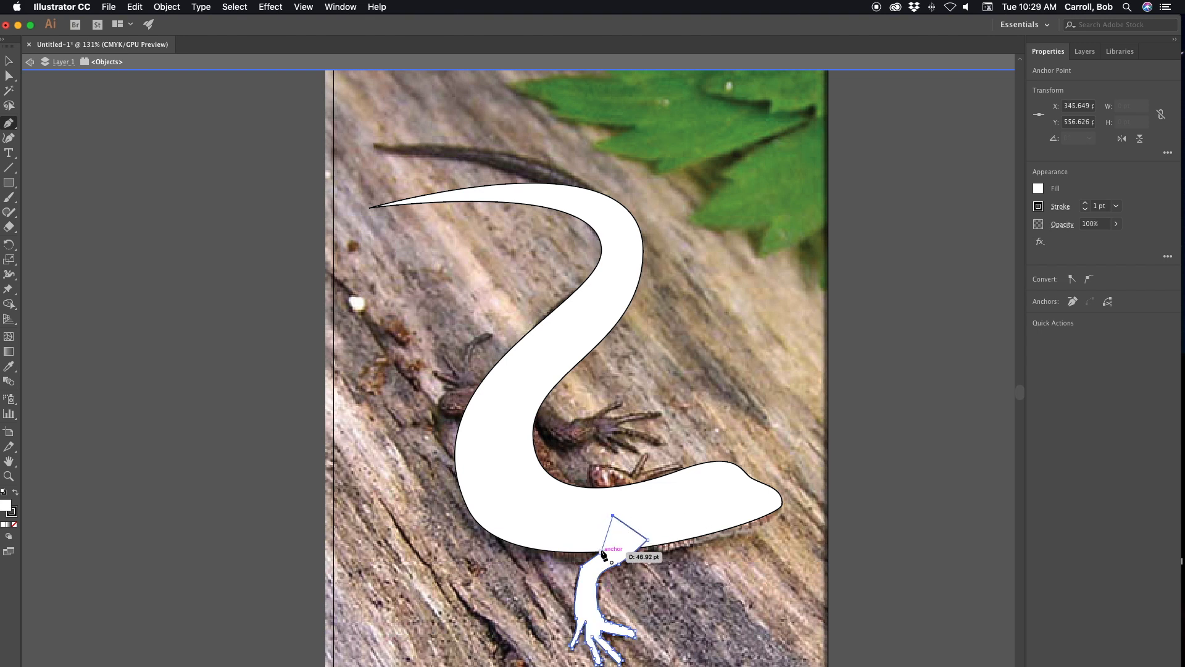
{"action": "left_click", "coordinate": [603, 553]}
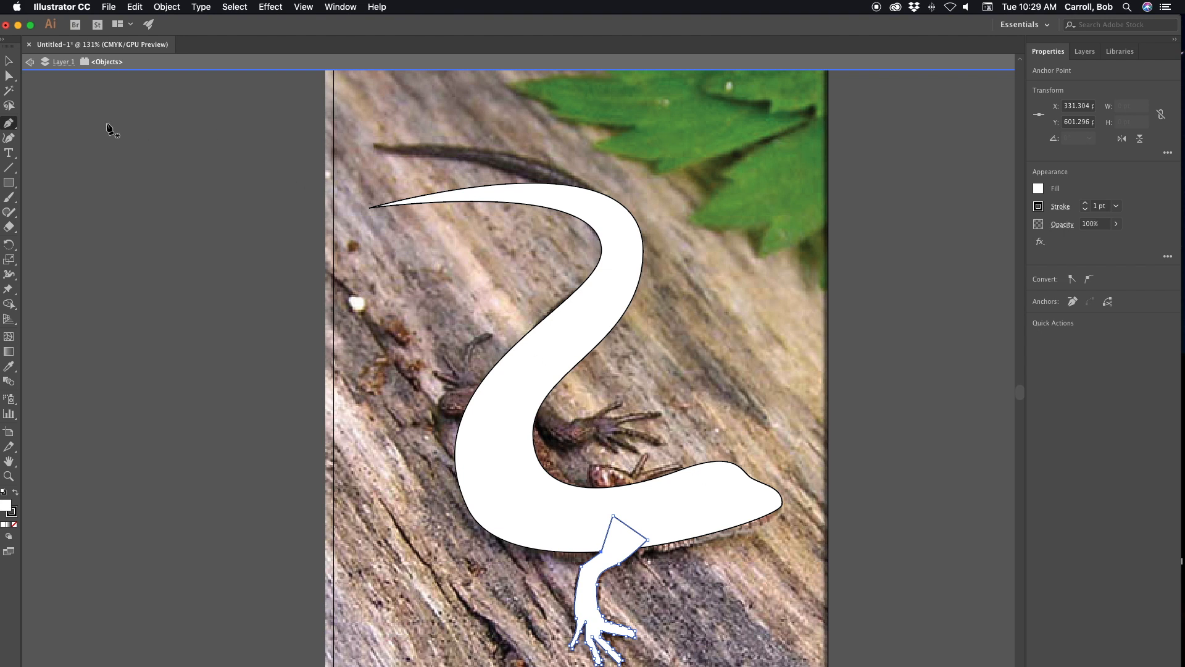
{"action": "left_click", "coordinate": [8, 62]}
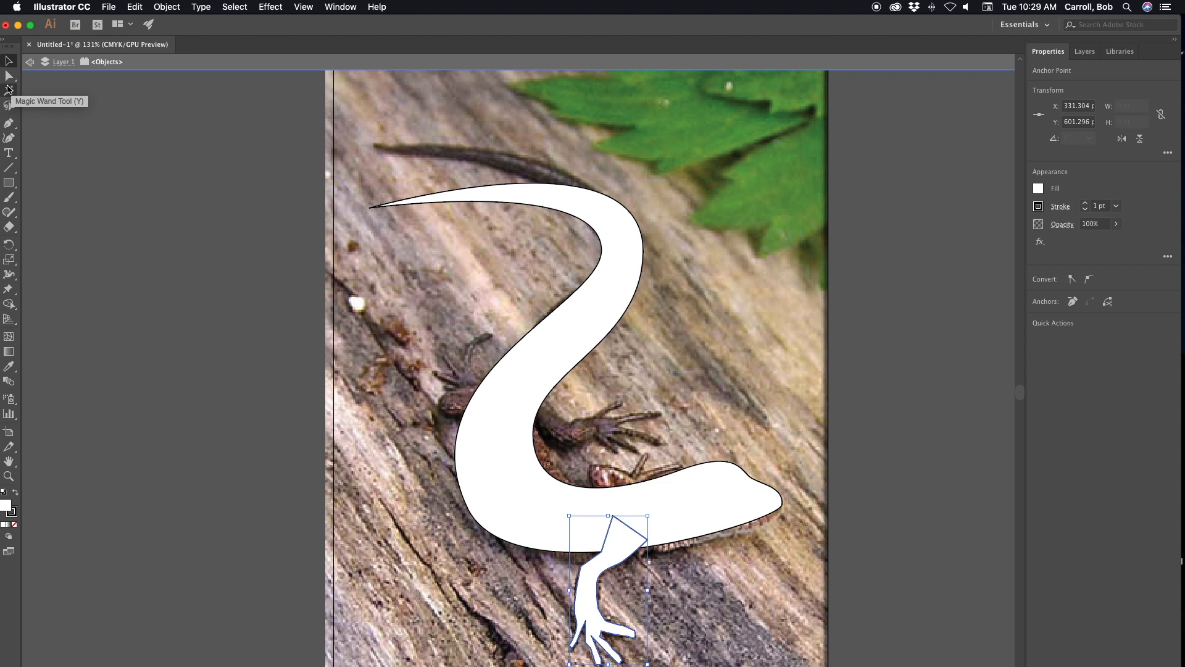
Begin a Pen tool path for the upper front leg at about X 330, Y 530 pt inside the body, tracing along the leg to its first toe.
{"action": "left_click", "coordinate": [8, 126]}
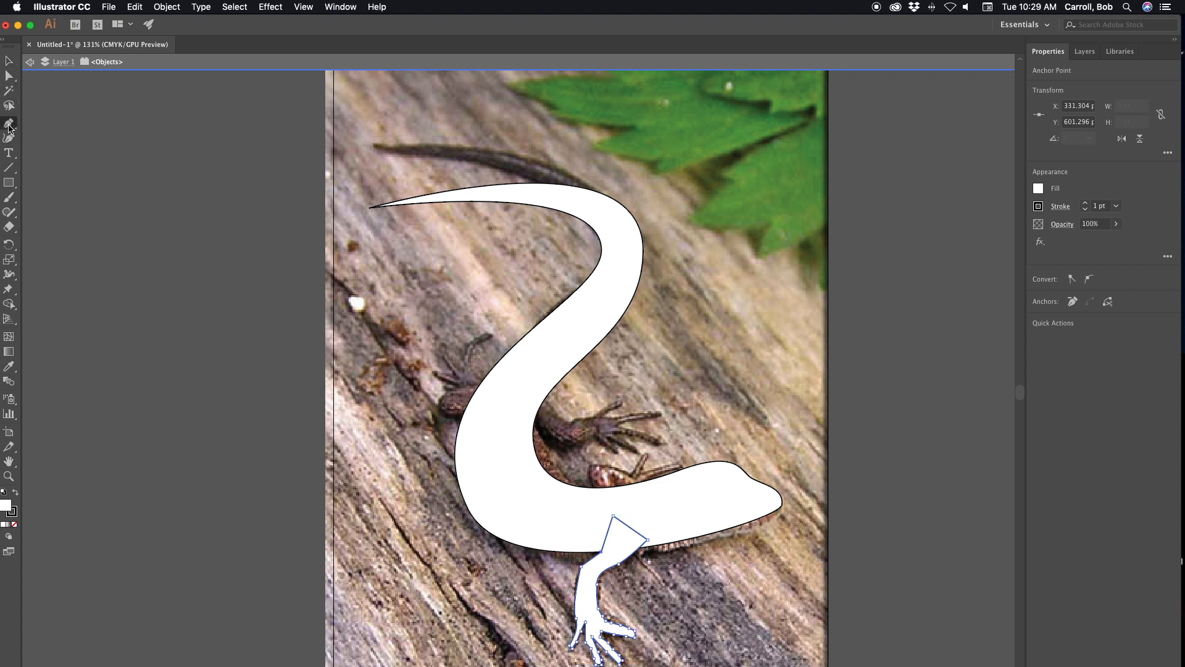
{"action": "left_click", "coordinate": [600, 493]}
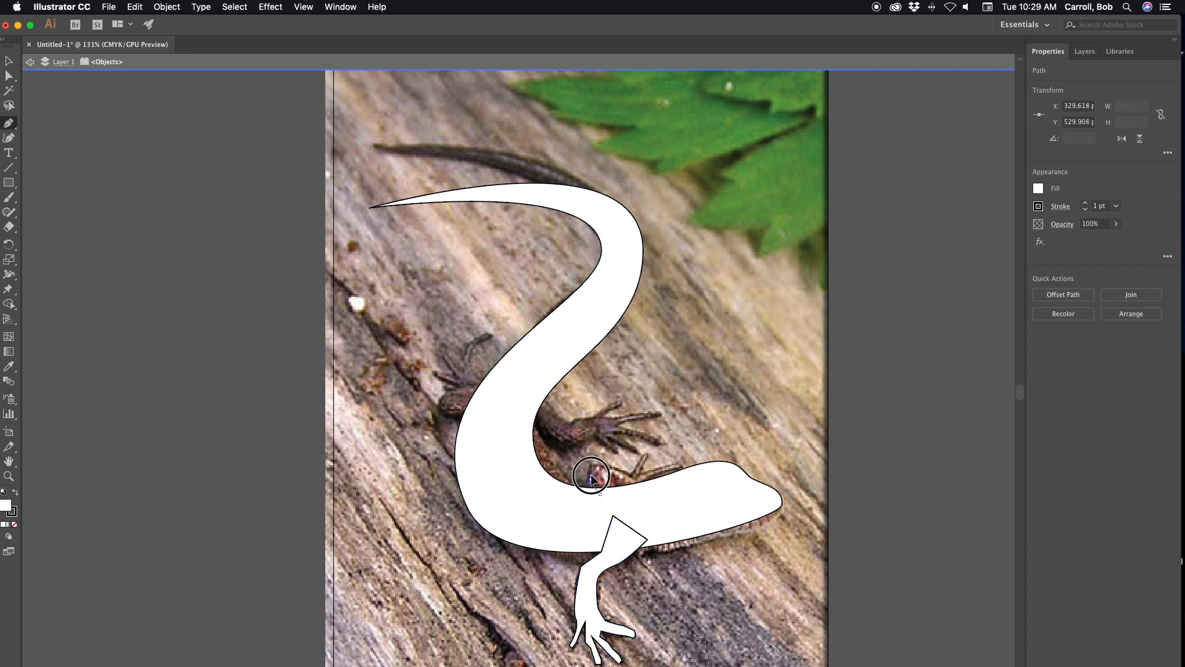
{"action": "left_click_drag", "start_coordinate": [592, 467], "coordinate": [634, 477]}
{"action": "left_click", "coordinate": [631, 473]}
{"action": "left_click", "coordinate": [635, 468]}
{"action": "left_click", "coordinate": [635, 461]}
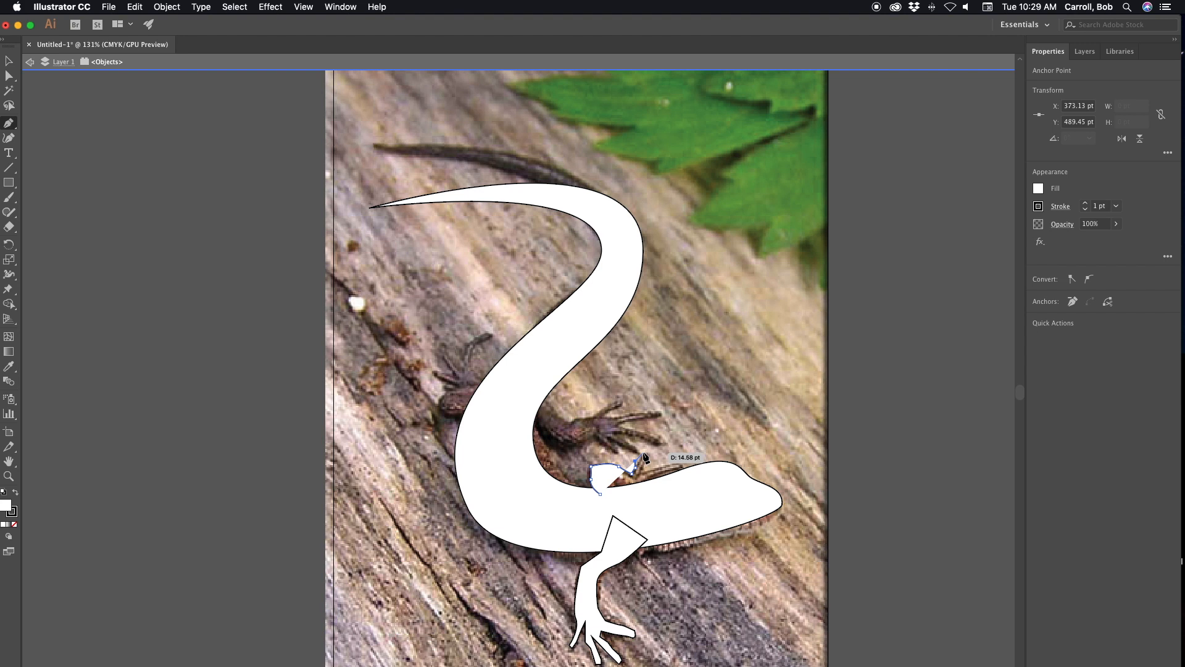
Continue the upper front leg's path around the first toe and out to the tip of the second toe.
{"action": "left_click_drag", "start_coordinate": [644, 455], "coordinate": [645, 476]}
{"action": "left_click", "coordinate": [648, 468]}
{"action": "left_click", "coordinate": [659, 468]}
{"action": "left_click", "coordinate": [670, 464]}
{"action": "left_click", "coordinate": [678, 464]}
{"action": "left_click", "coordinate": [678, 466]}
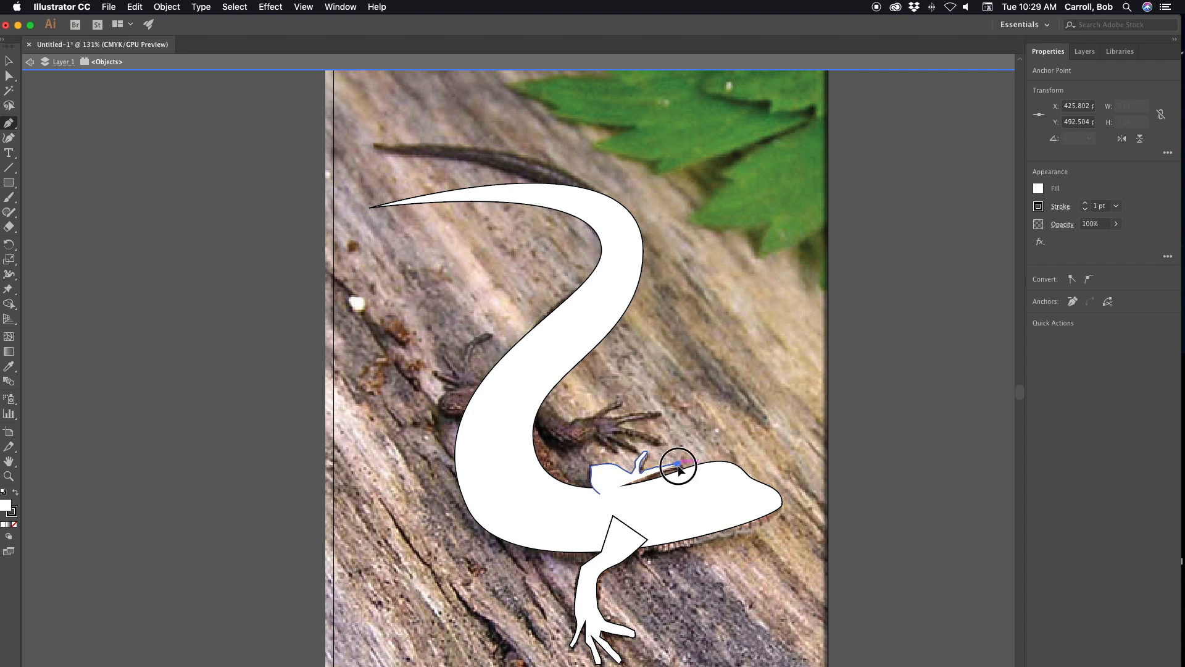
Trace back along the second toe's lower side into the body and close the upper front leg's path.
{"action": "left_click", "coordinate": [672, 468]}
{"action": "left_click", "coordinate": [665, 471]}
{"action": "left_click", "coordinate": [658, 472]}
{"action": "left_click", "coordinate": [648, 473]}
{"action": "left_click", "coordinate": [640, 476]}
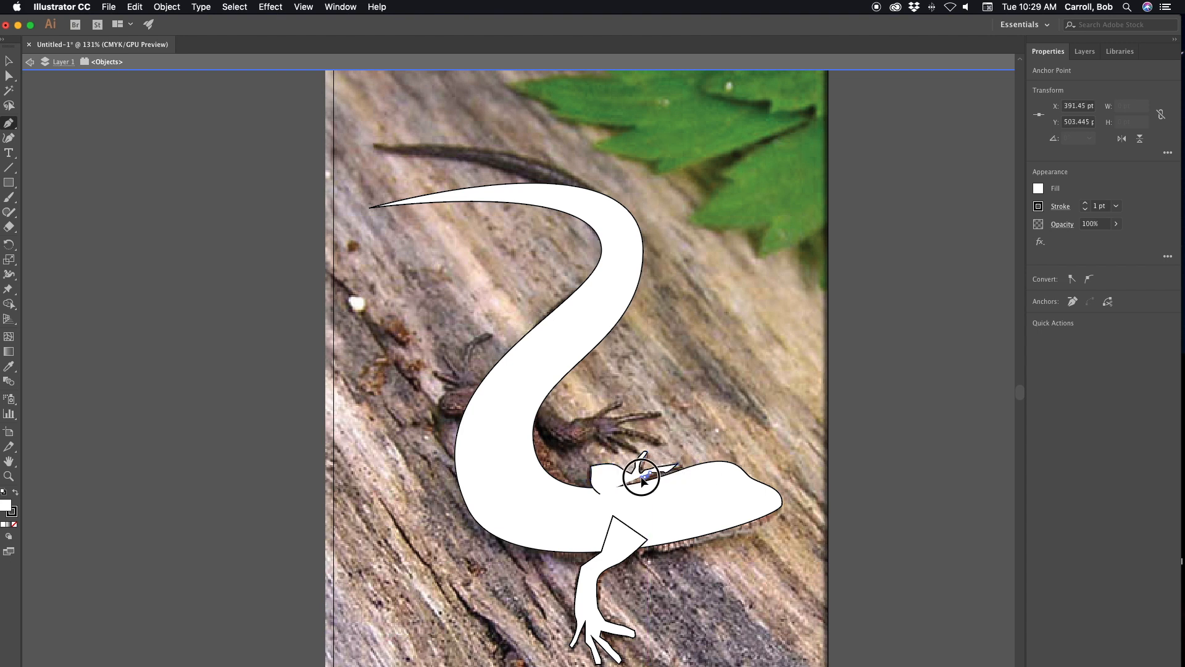
{"action": "left_click", "coordinate": [634, 486]}
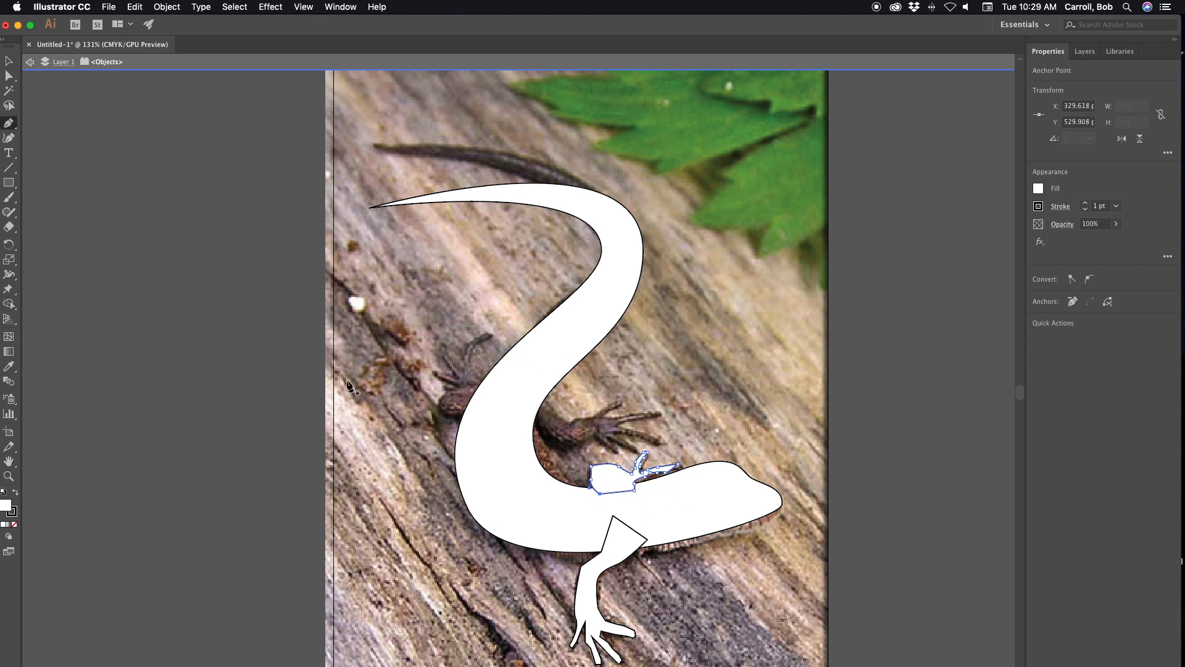
Begin a new Pen tool path for the hind leg inside the body's curve, tracing from the body's edge along the leg's upper side.
{"action": "left_click", "coordinate": [7, 59]}
{"action": "left_click", "coordinate": [9, 126]}
{"action": "left_click_drag", "start_coordinate": [542, 390], "coordinate": [570, 426]}
{"action": "left_click", "coordinate": [569, 422]}
{"action": "left_click", "coordinate": [573, 418]}
{"action": "left_click", "coordinate": [581, 418]}
{"action": "left_click", "coordinate": [592, 418]}
Trace this hind leg's first toe out to its tip and back to its base.
{"action": "left_click", "coordinate": [596, 413]}
{"action": "left_click", "coordinate": [605, 406]}
{"action": "left_click", "coordinate": [614, 402]}
{"action": "left_click", "coordinate": [623, 400]}
{"action": "left_click", "coordinate": [624, 406]}
{"action": "left_click", "coordinate": [608, 413]}
{"action": "left_click", "coordinate": [601, 417]}
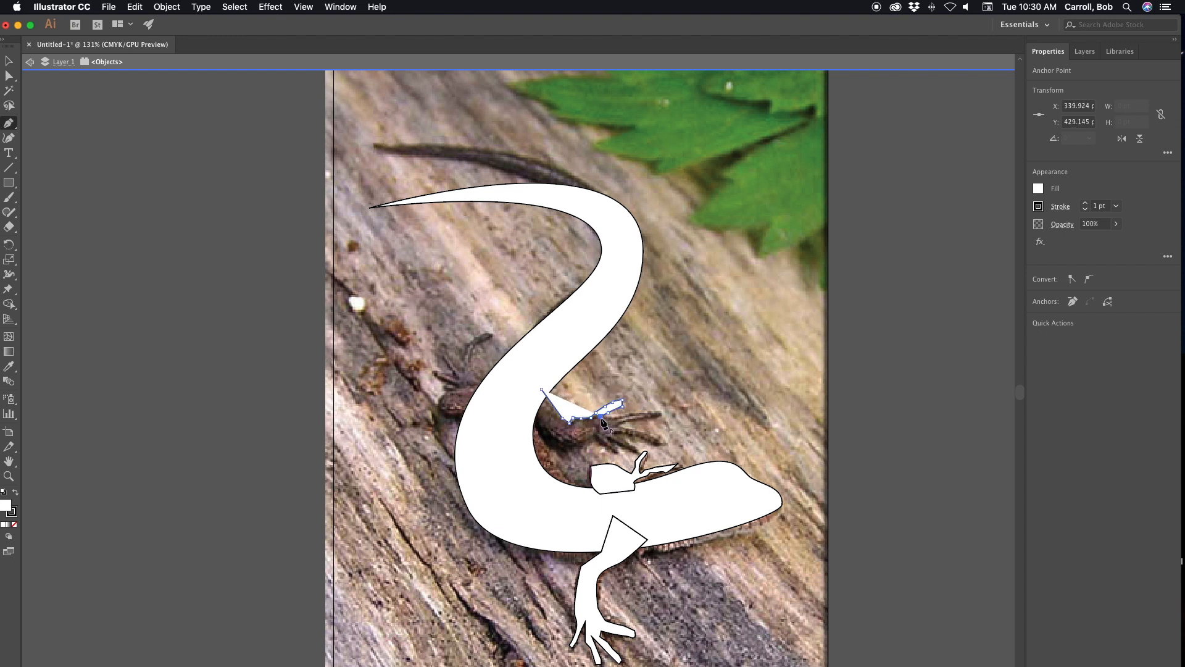
Continue the hind leg's path along both sides of the long second toe.
{"action": "left_click", "coordinate": [609, 419]}
{"action": "left_click", "coordinate": [617, 419]}
{"action": "left_click", "coordinate": [624, 418]}
{"action": "left_click", "coordinate": [630, 415]}
{"action": "left_click", "coordinate": [660, 414]}
{"action": "left_click", "coordinate": [642, 418]}
{"action": "left_click", "coordinate": [628, 423]}
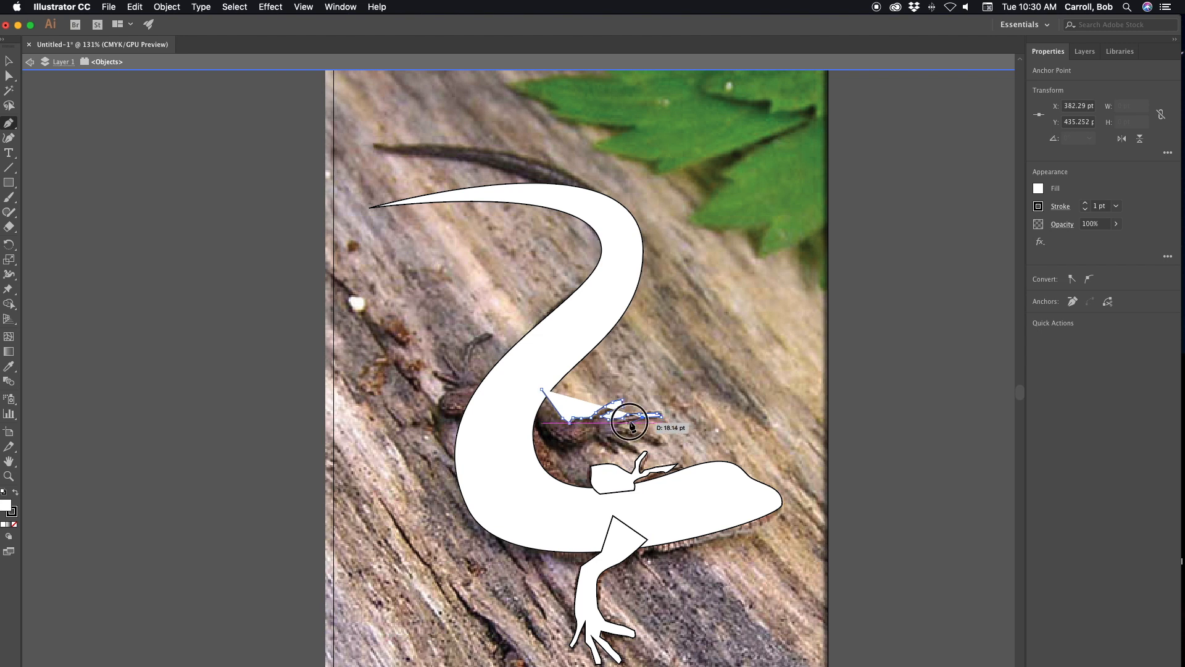
Trace the hind leg's third toe out to its tip and back to the foot.
{"action": "left_click", "coordinate": [625, 429]}
{"action": "left_click", "coordinate": [634, 432]}
{"action": "left_click", "coordinate": [643, 435]}
{"action": "left_click", "coordinate": [656, 439]}
{"action": "left_click", "coordinate": [656, 444]}
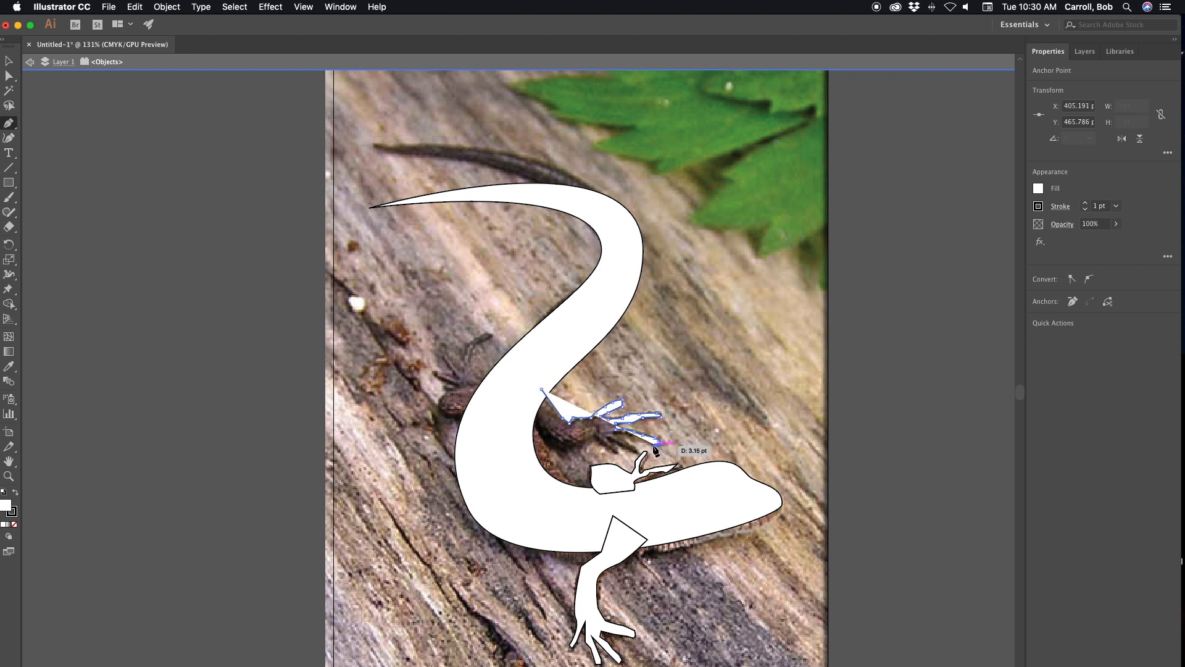
{"action": "left_click", "coordinate": [644, 444]}
{"action": "left_click", "coordinate": [633, 439]}
{"action": "left_click", "coordinate": [622, 437]}
{"action": "left_click", "coordinate": [613, 436]}
Finish this hind leg's path around the short lower toes and along the underside, closing it over the body at its starting point.
{"action": "left_click", "coordinate": [631, 447]}
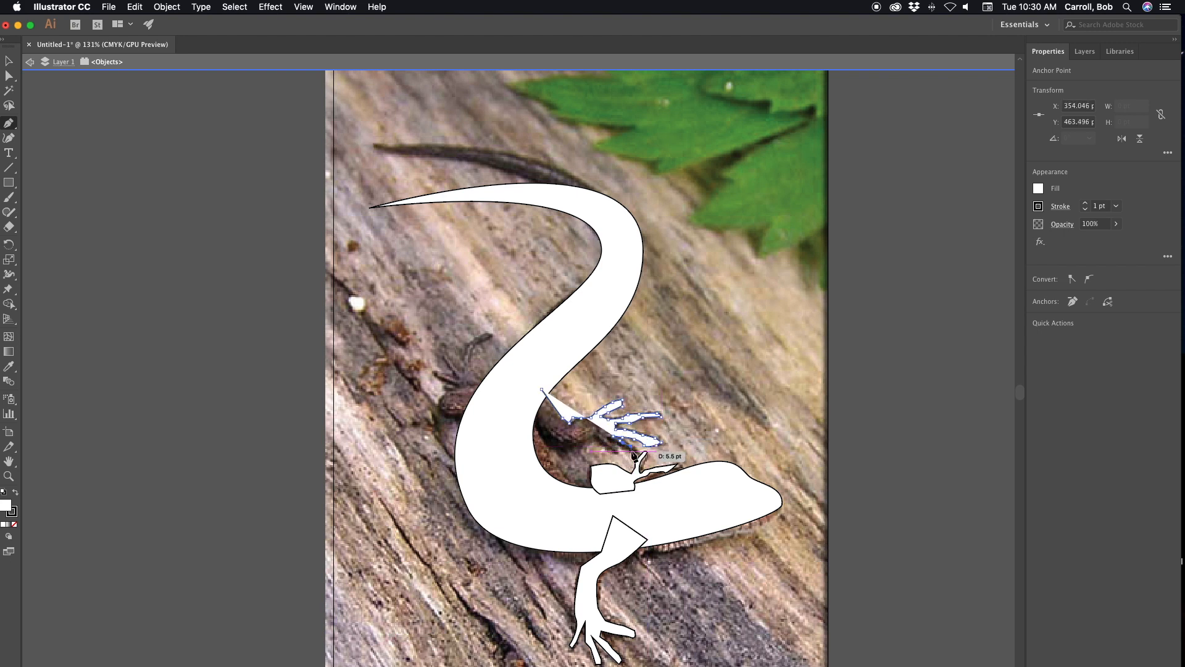
{"action": "left_click", "coordinate": [611, 441]}
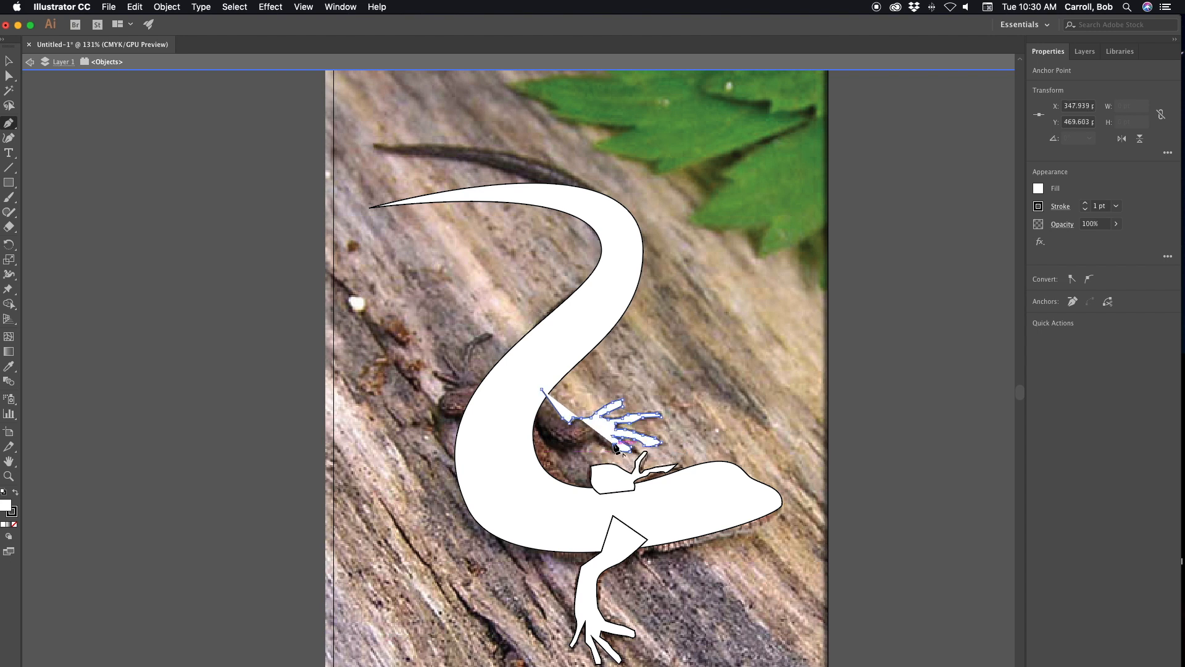
{"action": "left_click_drag", "start_coordinate": [603, 445], "coordinate": [545, 433]}
{"action": "left_click", "coordinate": [586, 442]}
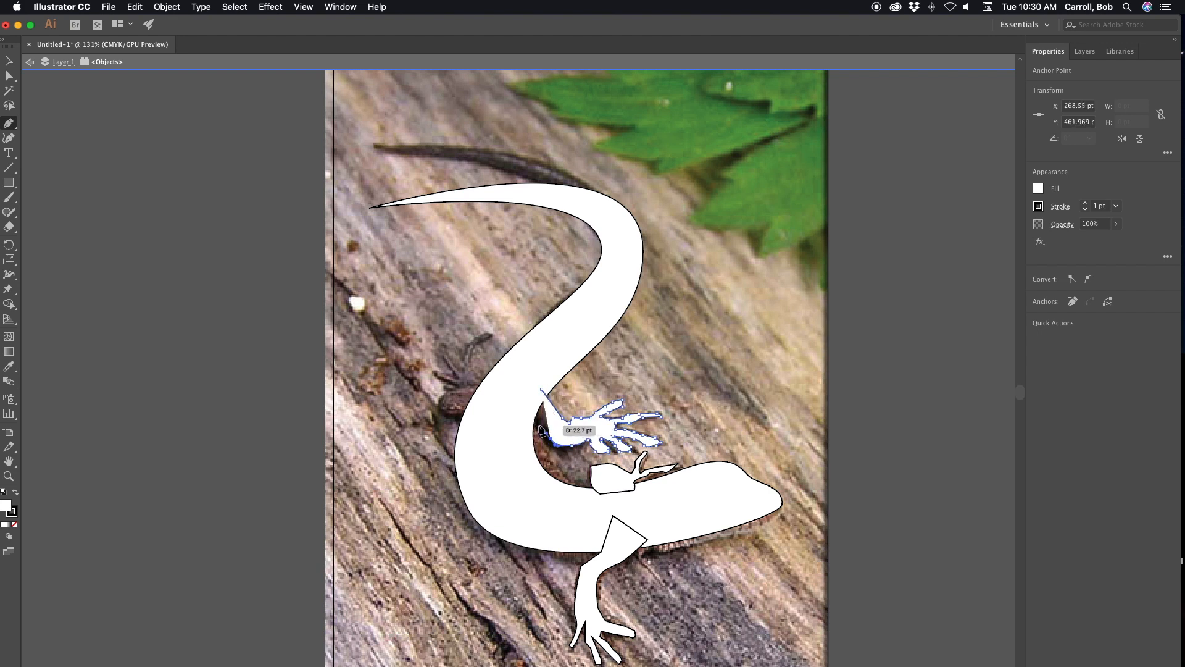
{"action": "left_click", "coordinate": [535, 422]}
{"action": "left_click", "coordinate": [526, 405]}
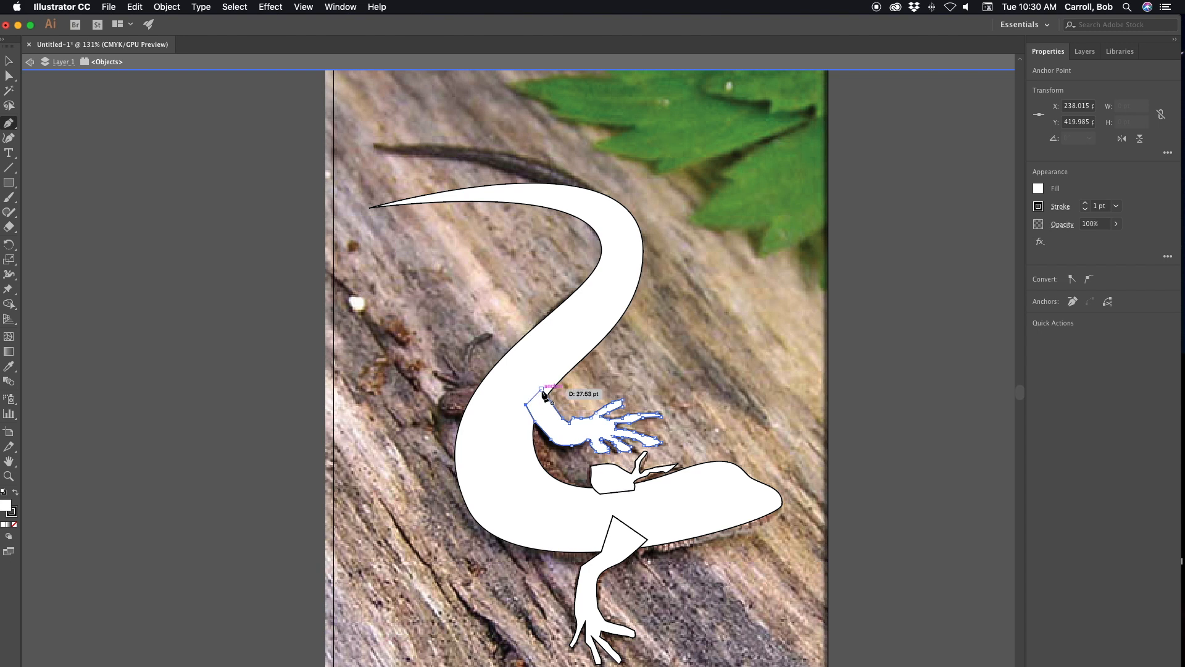
{"action": "left_click", "coordinate": [542, 392]}
Begin a Pen tool path for the other hind leg at about X 175, Y 431 pt, tracing the thigh and the first two toes.
{"action": "left_click_drag", "start_coordinate": [475, 415], "coordinate": [461, 368]}
{"action": "left_click", "coordinate": [466, 386]}
{"action": "left_click", "coordinate": [457, 380]}
{"action": "left_click", "coordinate": [431, 373]}
{"action": "left_click", "coordinate": [441, 372]}
{"action": "left_click", "coordinate": [453, 376]}
{"action": "left_click", "coordinate": [454, 372]}
{"action": "left_click", "coordinate": [442, 344]}
{"action": "left_click", "coordinate": [447, 349]}
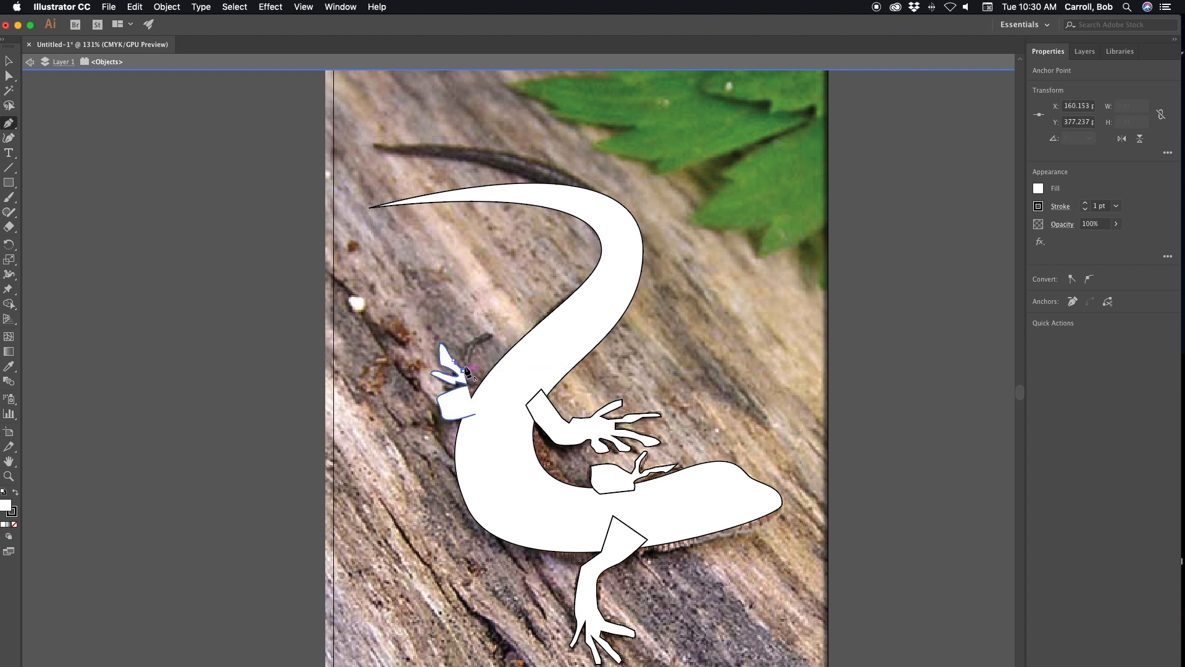
Trace the long last toe and the leg's inner side, closing the outer hind leg's path over the body.
{"action": "mouse_move", "coordinate": [471, 343]}
{"action": "left_mouse_down"}
{"action": "mouse_move", "coordinate": [481, 338]}
{"action": "mouse_move", "coordinate": [478, 357]}
{"action": "left_mouse_up"}
{"action": "left_click", "coordinate": [492, 335]}
{"action": "left_click", "coordinate": [475, 355]}
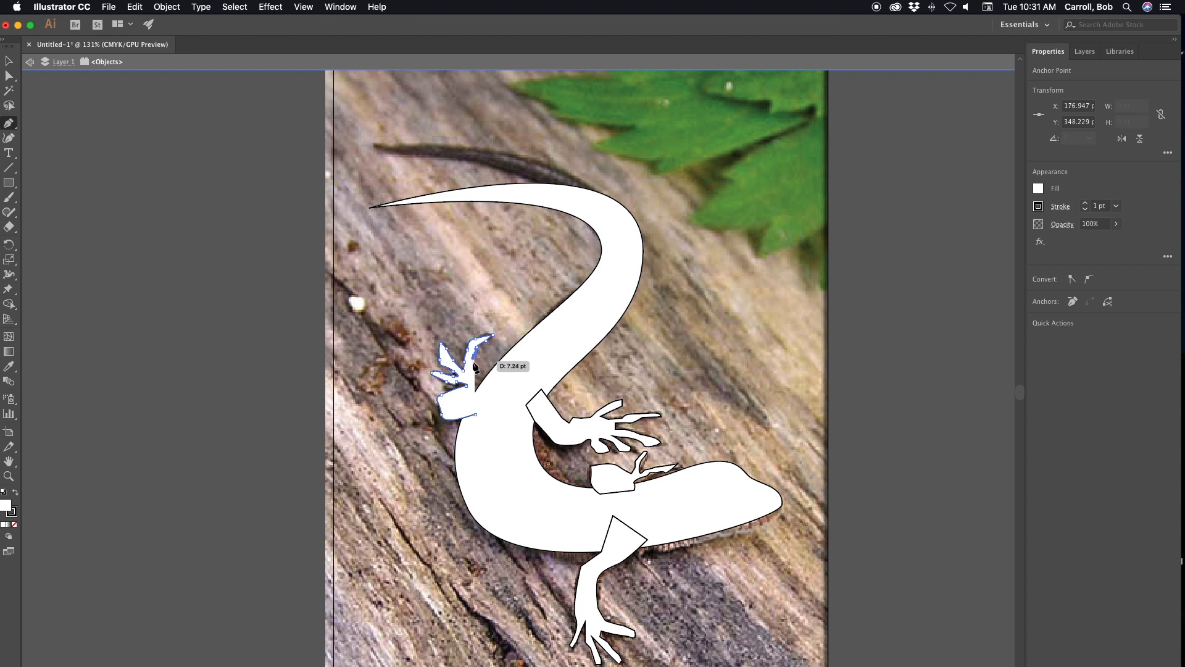
{"action": "left_click", "coordinate": [474, 369]}
{"action": "left_click", "coordinate": [474, 375]}
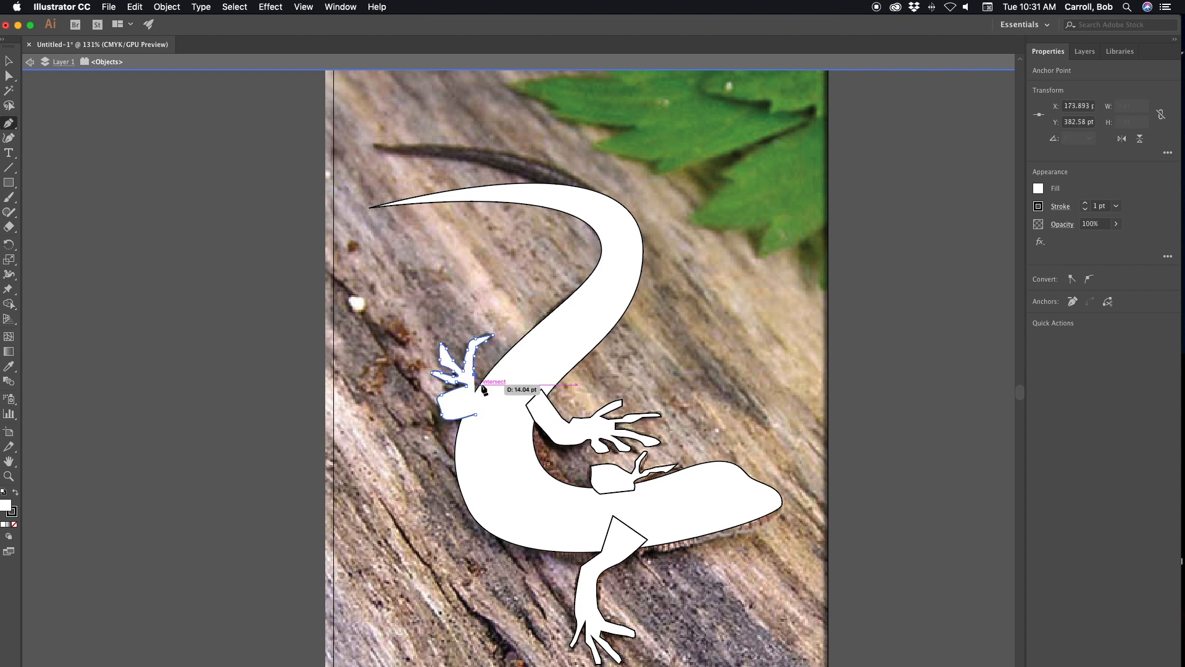
{"action": "left_click_drag", "start_coordinate": [492, 394], "coordinate": [496, 392]}
{"action": "left_click", "coordinate": [473, 414]}
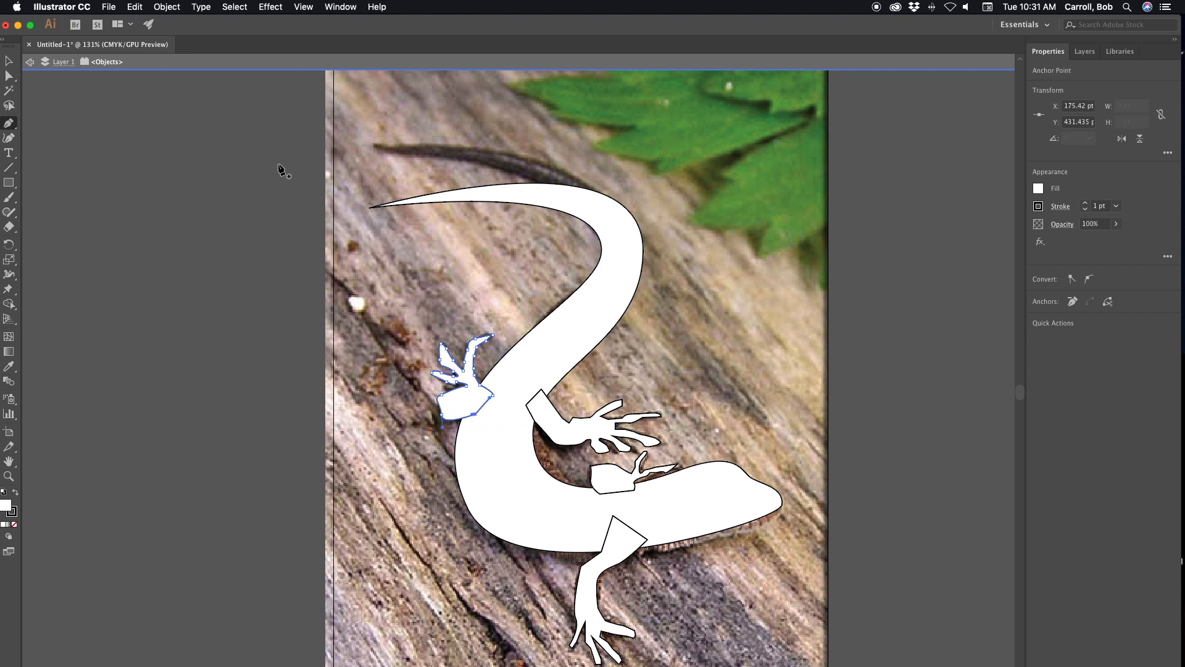
Unlock all locked objects in the document.
{"action": "left_click", "coordinate": [15, 61]}
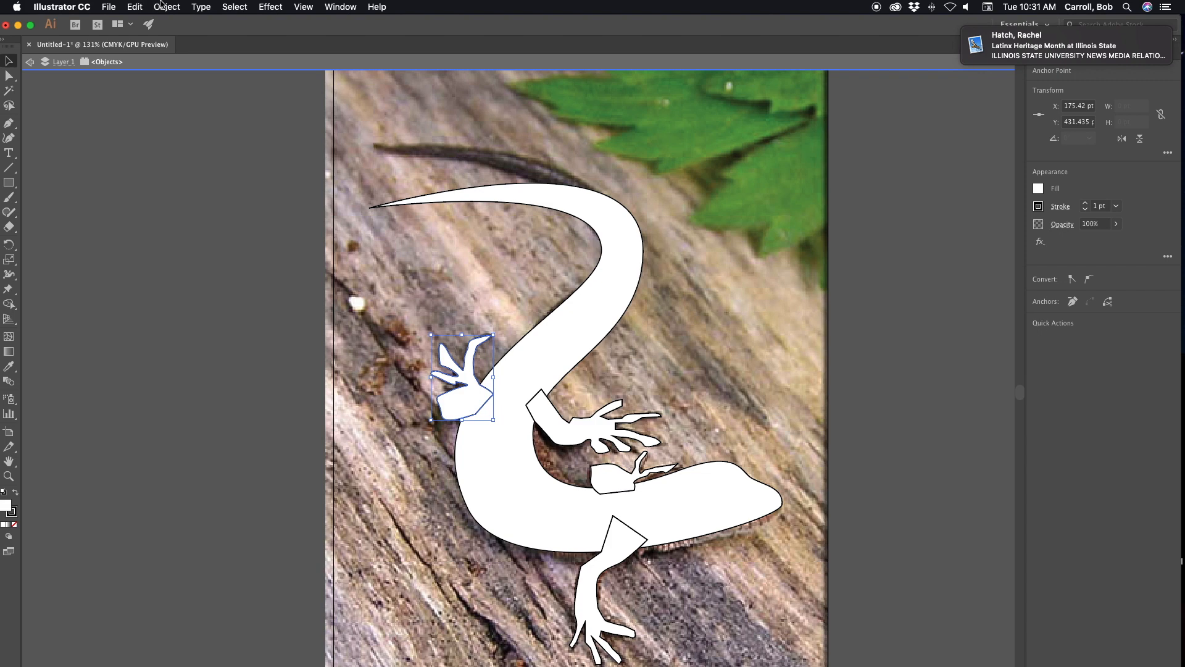
{"action": "left_click", "coordinate": [165, 7]}
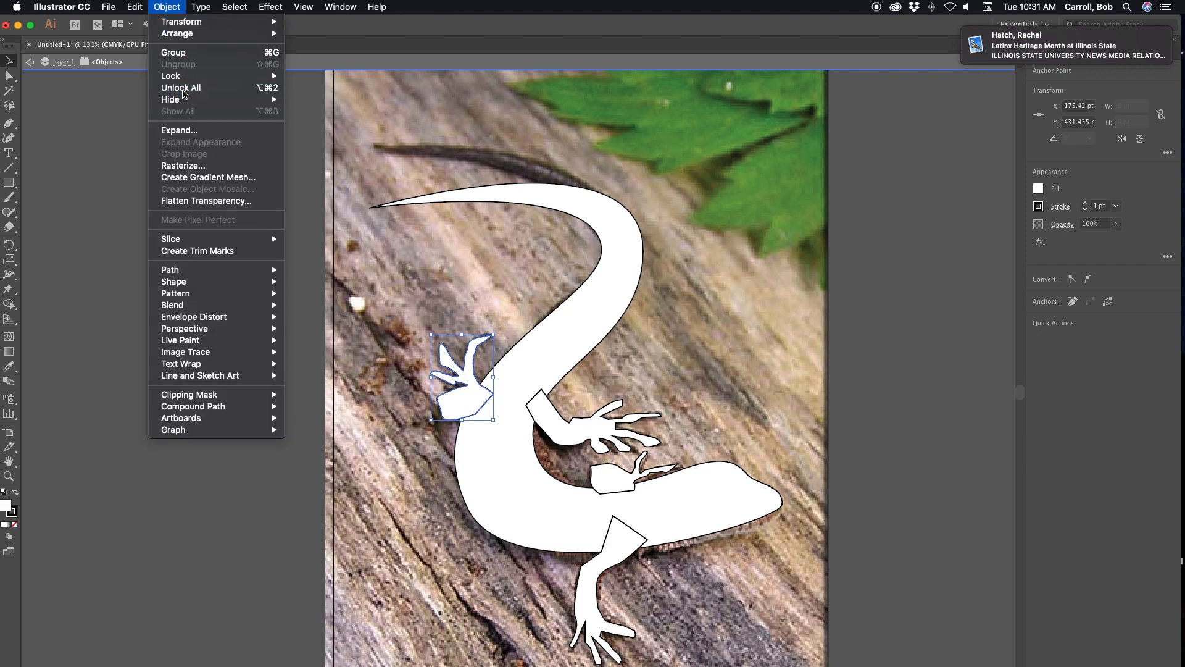
{"action": "left_click", "coordinate": [182, 90]}
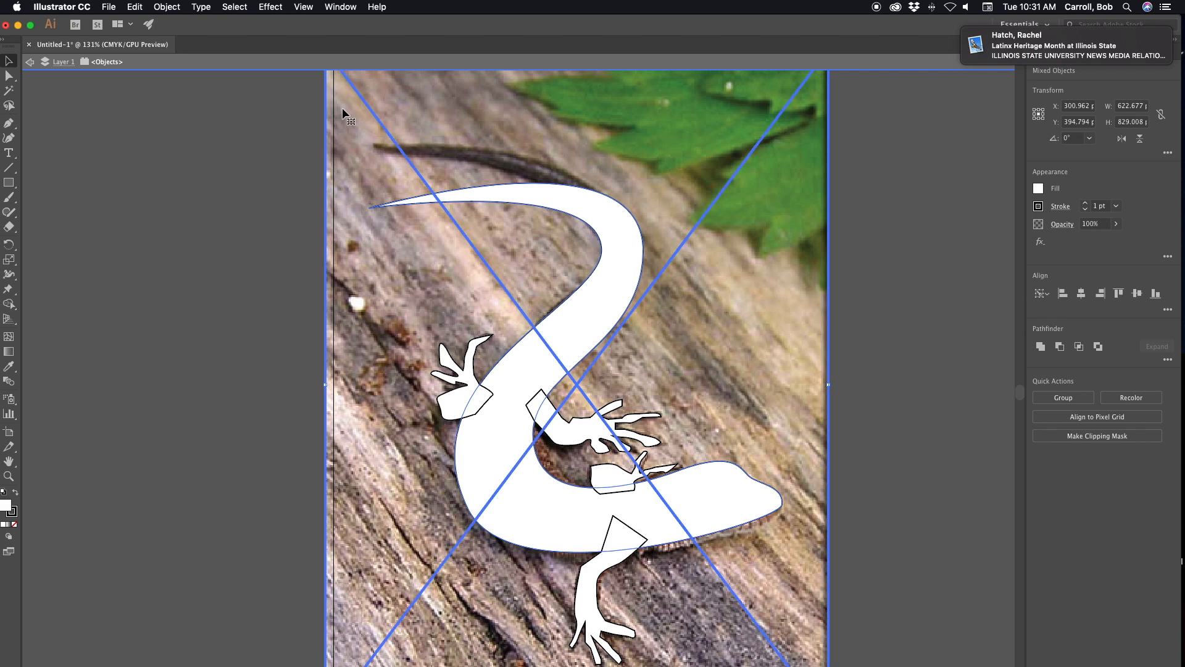
{"action": "key", "text": "Delete"}
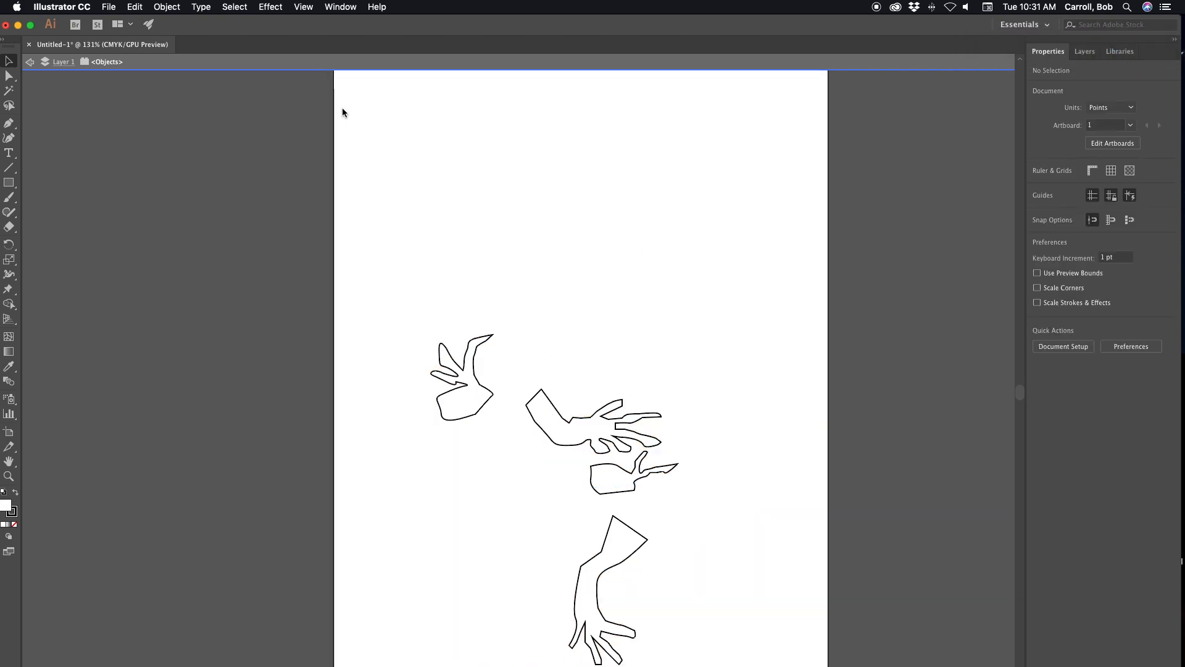
{"action": "left_click_drag", "start_coordinate": [358, 117], "coordinate": [785, 601]}
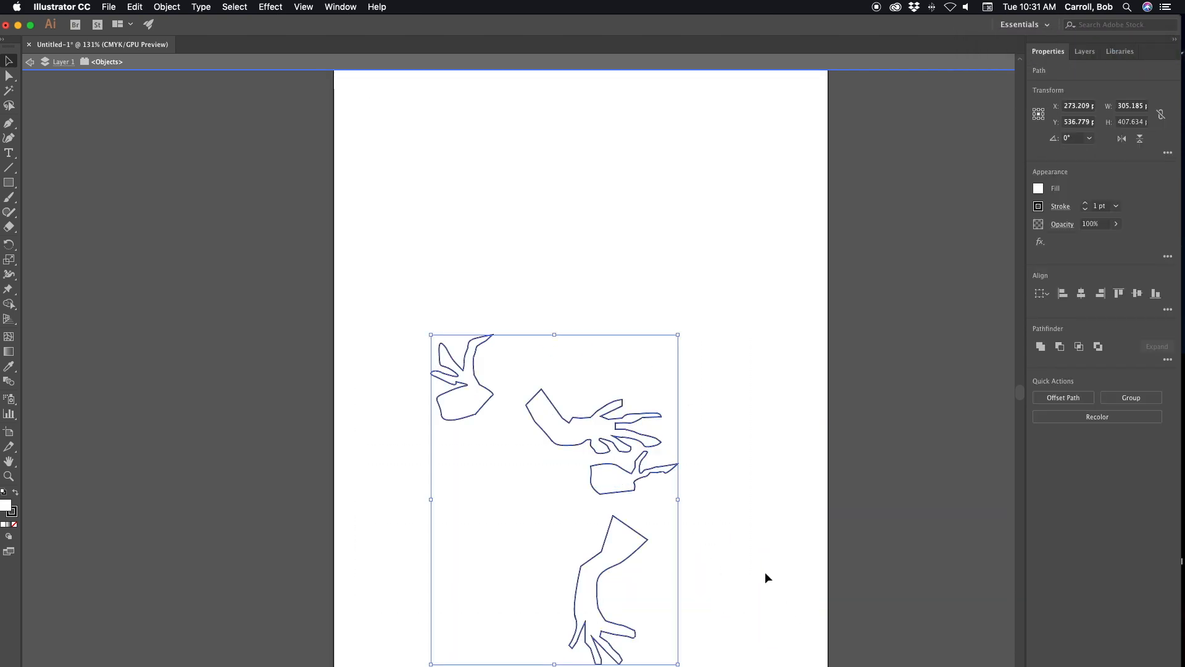
{"action": "key", "text": "super+z"}
Select only the linked lizard photo and delete it, keeping the traced shapes.
{"action": "left_click", "coordinate": [151, 303]}
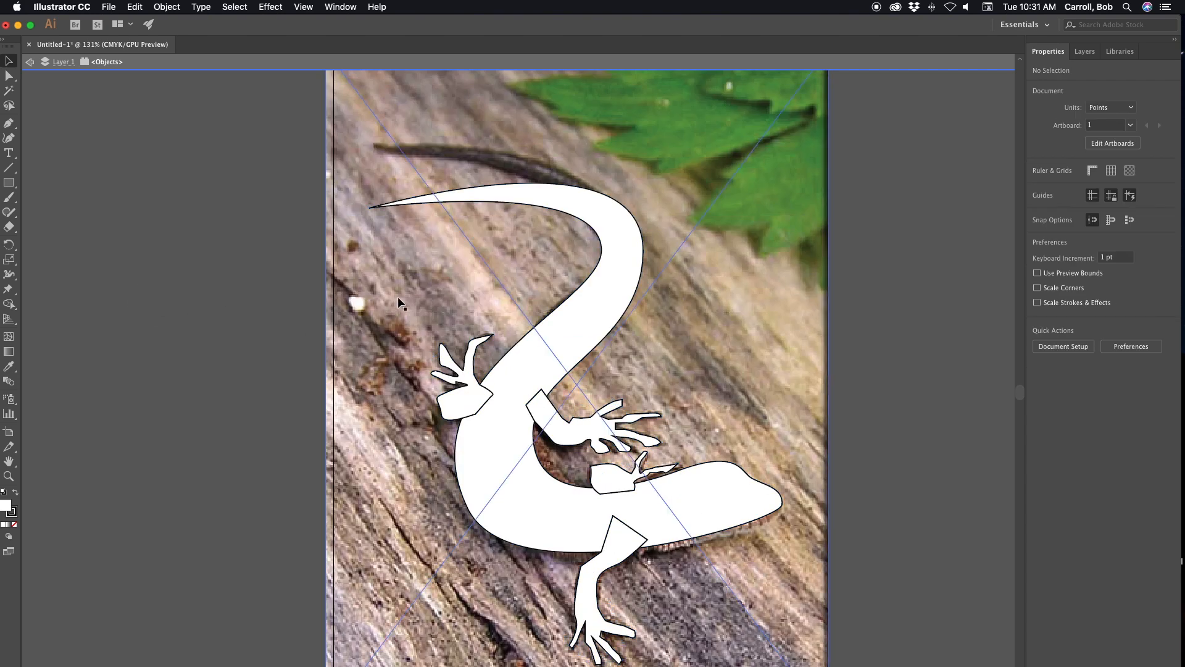
{"action": "left_click", "coordinate": [346, 227]}
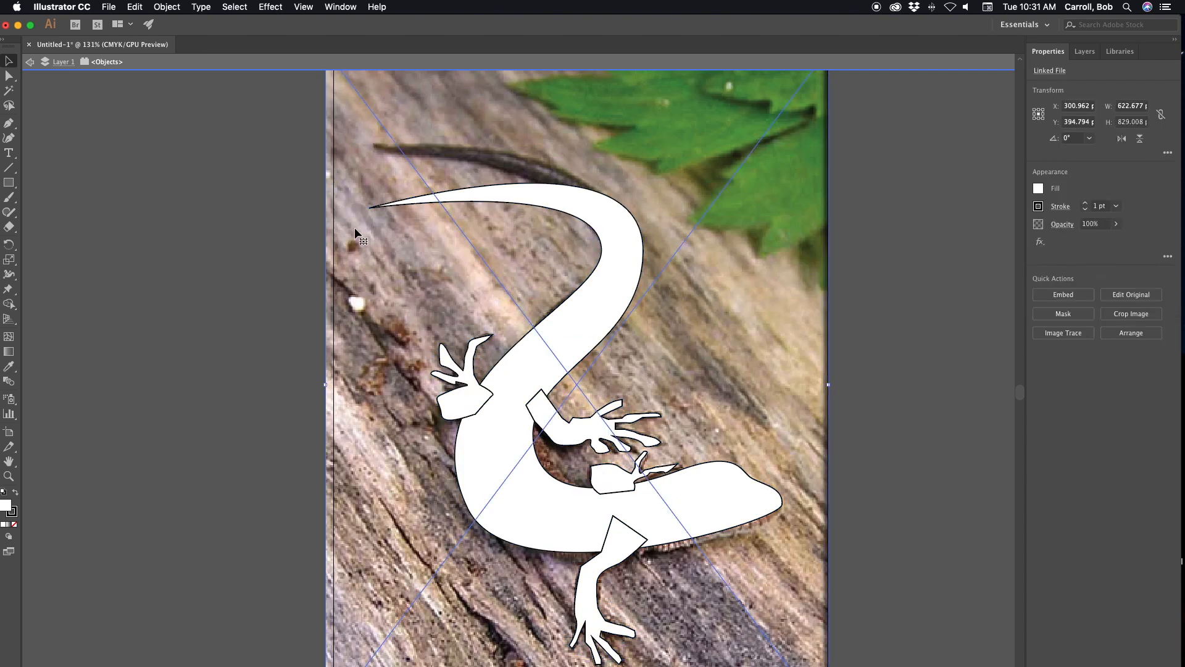
{"action": "key", "text": "Delete"}
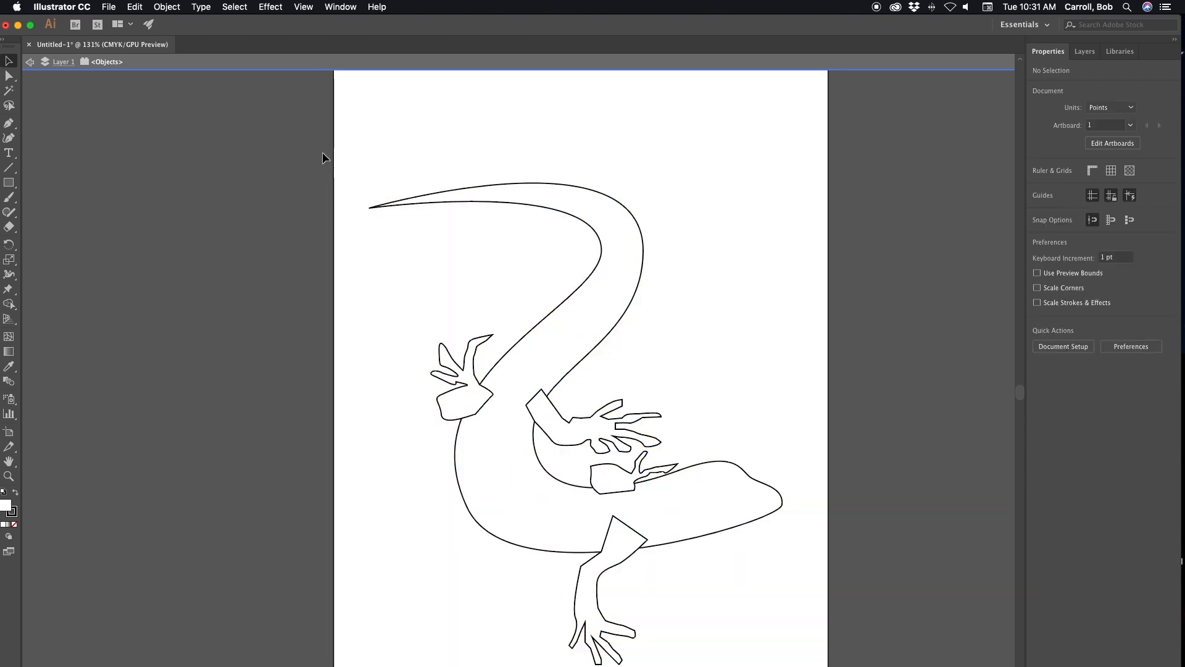
Remove the stroke from all the lizard shapes and fill them with green.
{"action": "left_click_drag", "start_coordinate": [327, 135], "coordinate": [840, 664]}
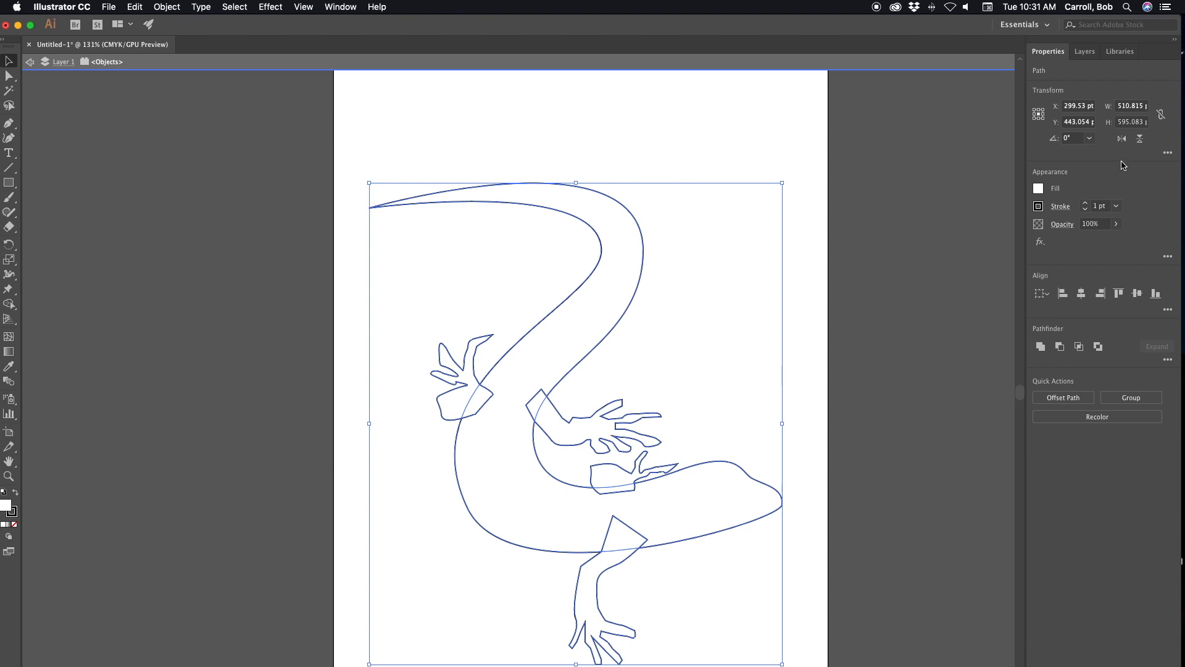
{"action": "left_click", "coordinate": [1039, 207]}
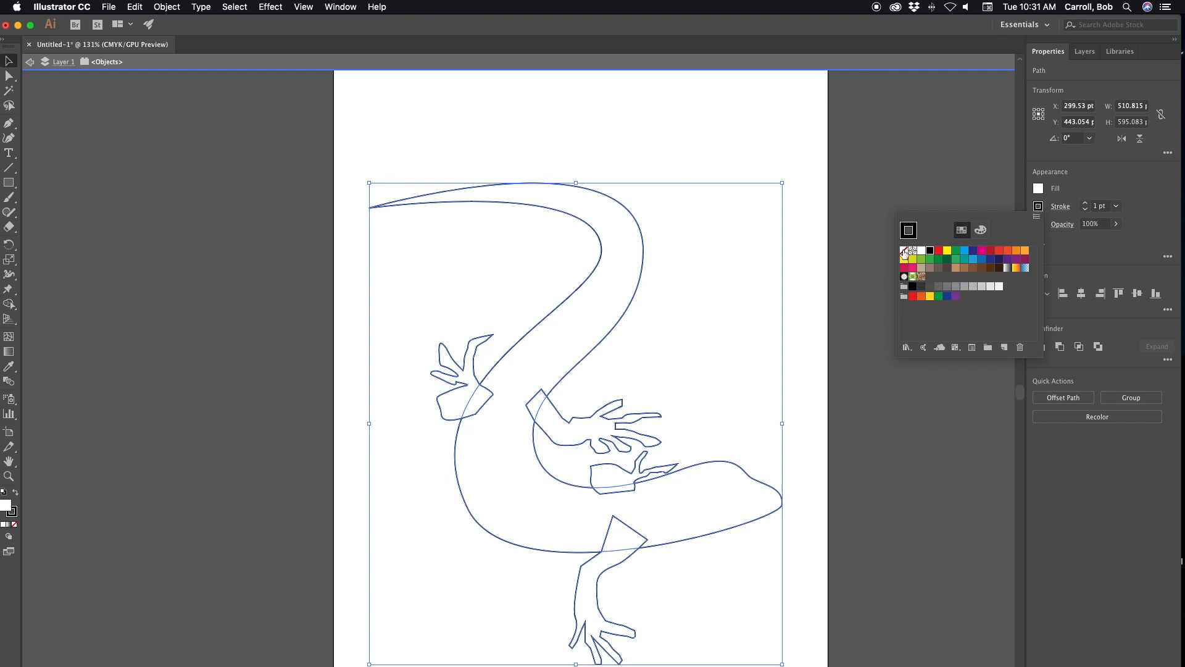
{"action": "left_click", "coordinate": [906, 253]}
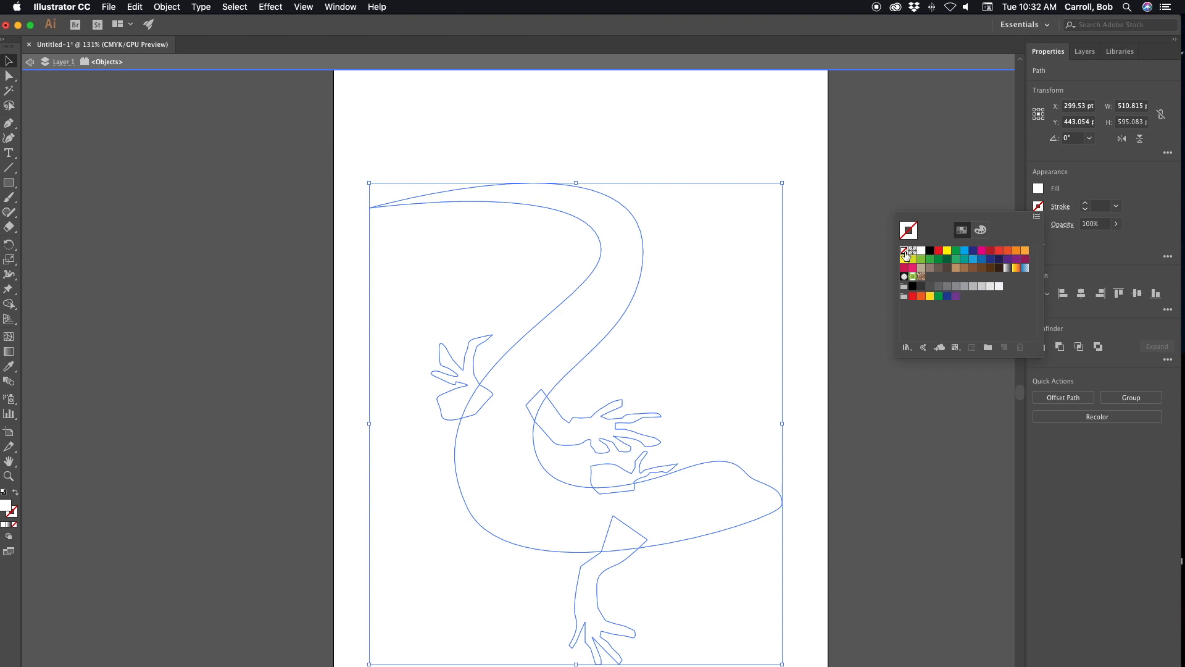
{"action": "left_click", "coordinate": [1039, 189]}
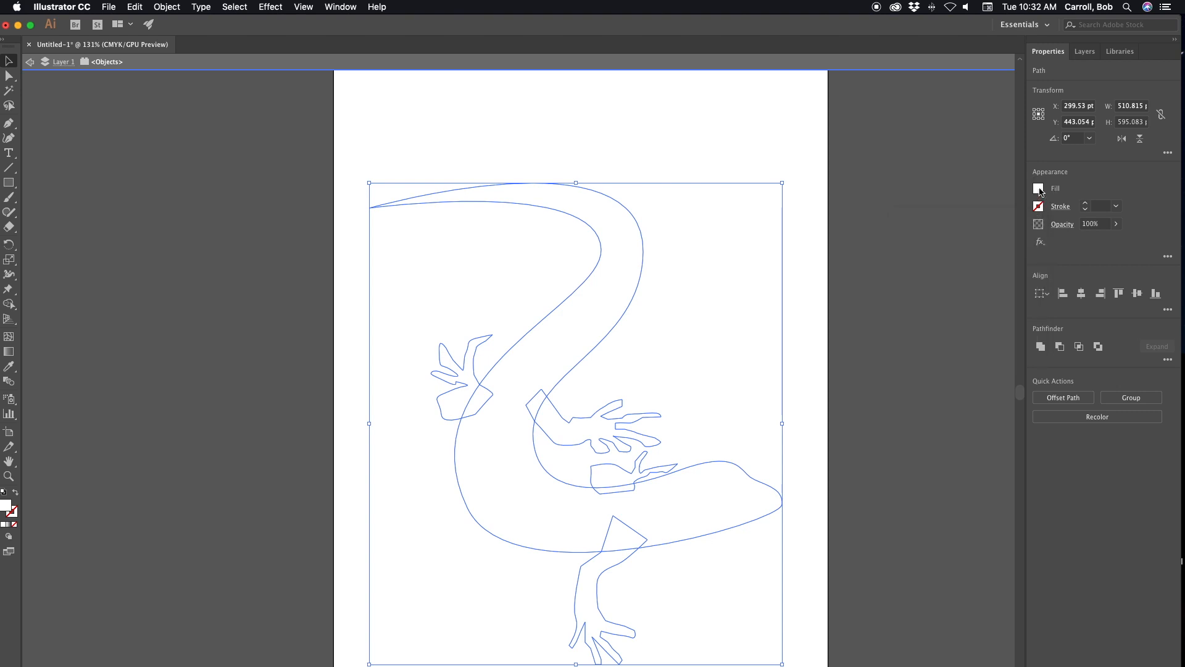
{"action": "left_click", "coordinate": [1039, 189]}
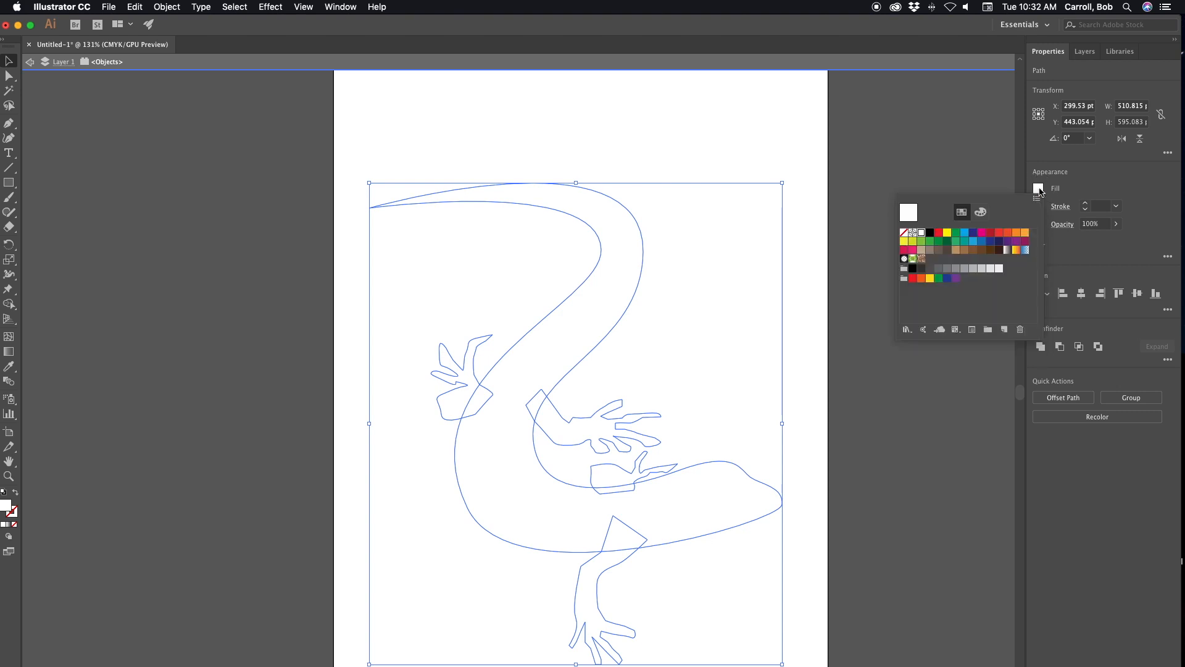
{"action": "left_click", "coordinate": [938, 245]}
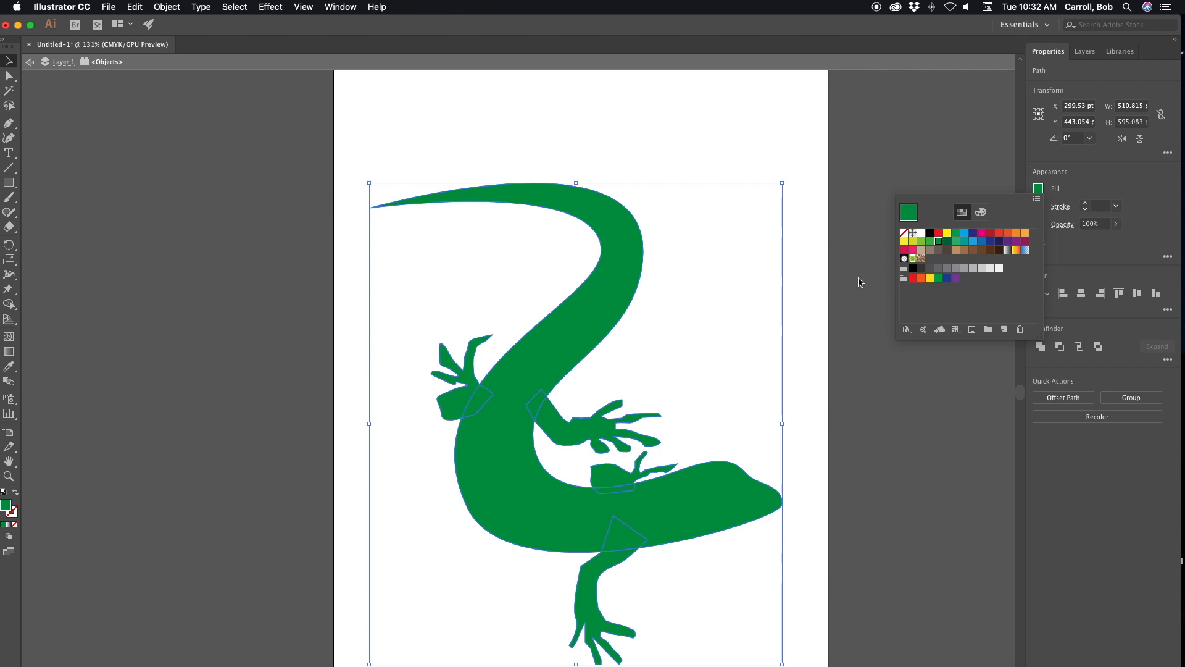
{"action": "left_click", "coordinate": [1099, 503]}
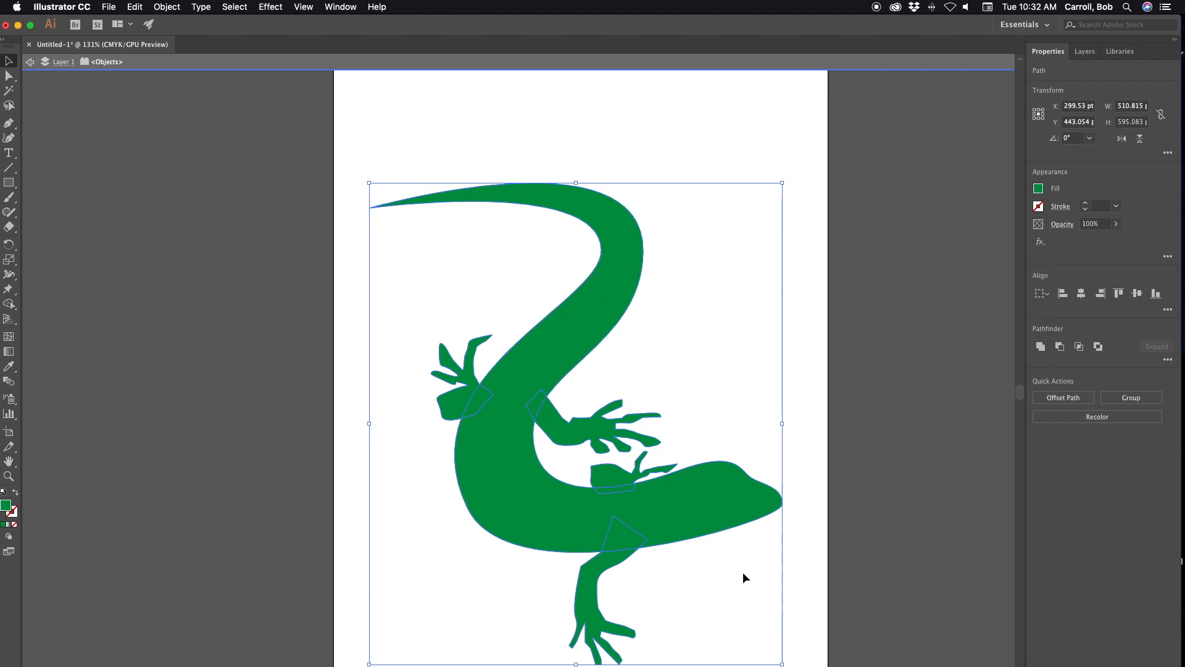
{"action": "left_click", "coordinate": [660, 384]}
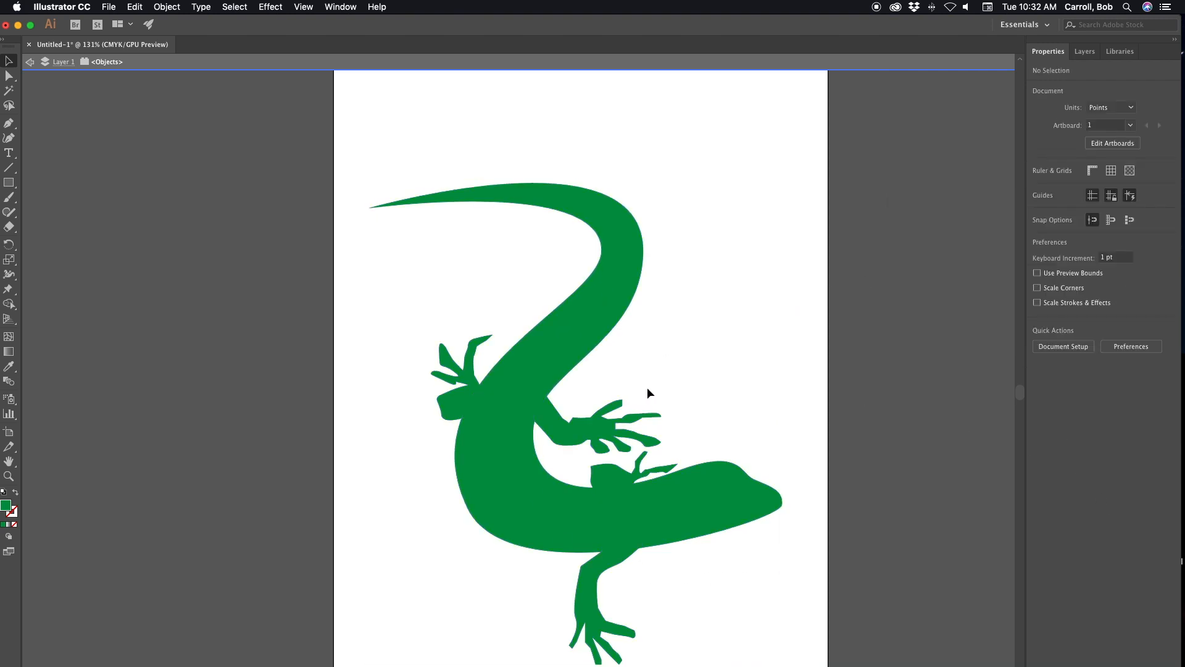
Select the leg and the body individually to check whether they are separate shapes.
{"action": "left_click", "coordinate": [563, 431]}
{"action": "left_click", "coordinate": [539, 349]}
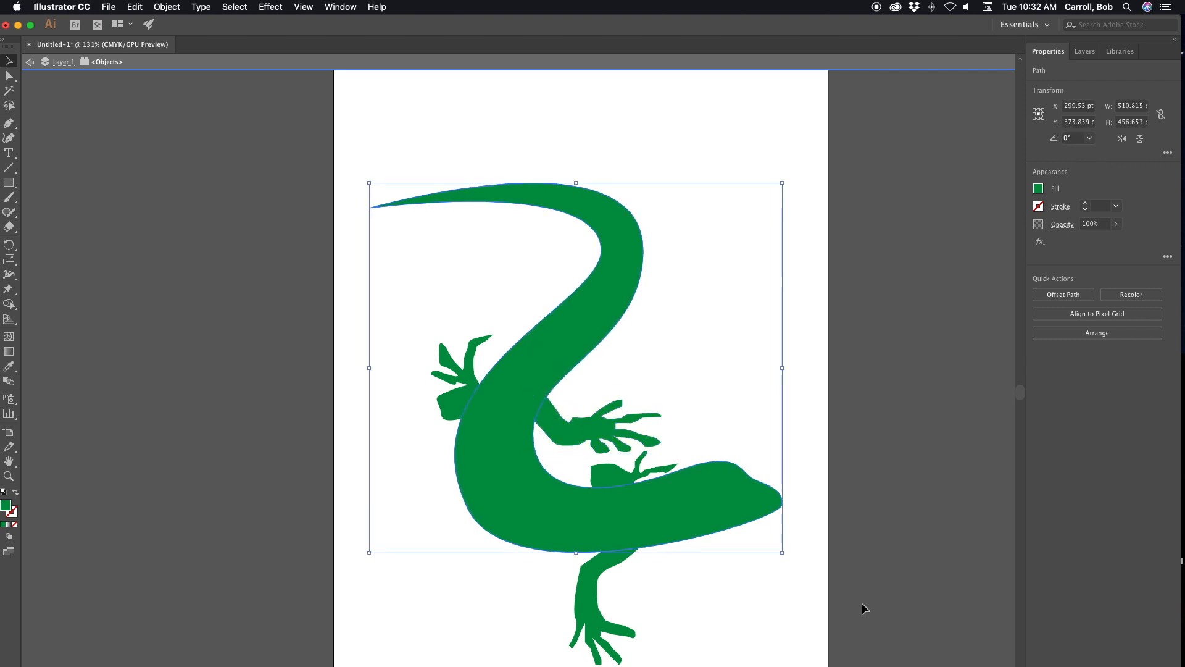
{"action": "left_click_drag", "start_coordinate": [861, 618], "coordinate": [345, 157]}
{"action": "left_click", "coordinate": [872, 246]}
{"action": "left_click", "coordinate": [621, 234]}
{"action": "left_click", "coordinate": [889, 613]}
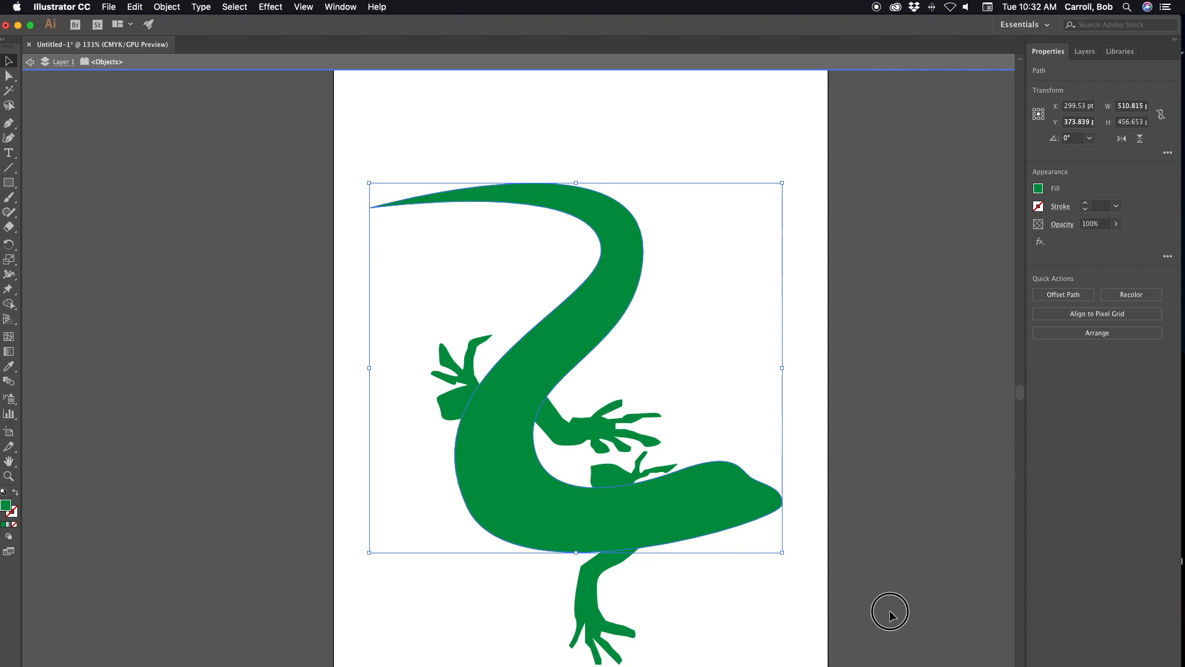
Unite the body and all four legs into one path with Pathfinder, and show its anchor points with the Direct Selection tool.
{"action": "left_click_drag", "start_coordinate": [901, 608], "coordinate": [361, 174]}
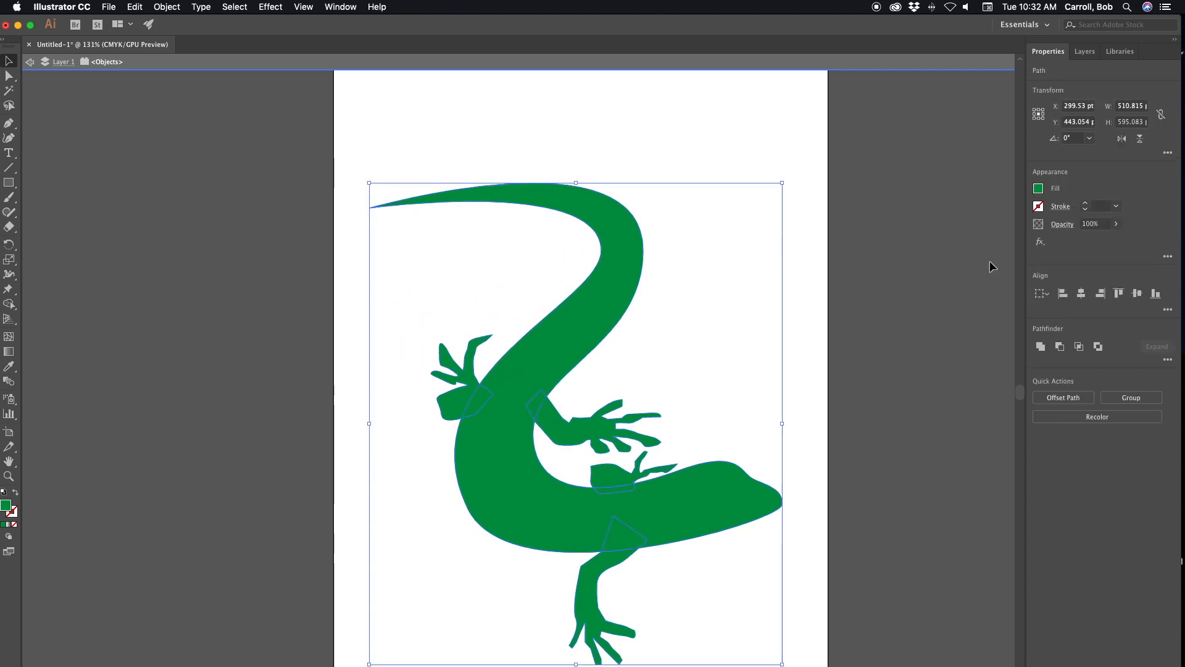
{"action": "left_click", "coordinate": [1041, 347]}
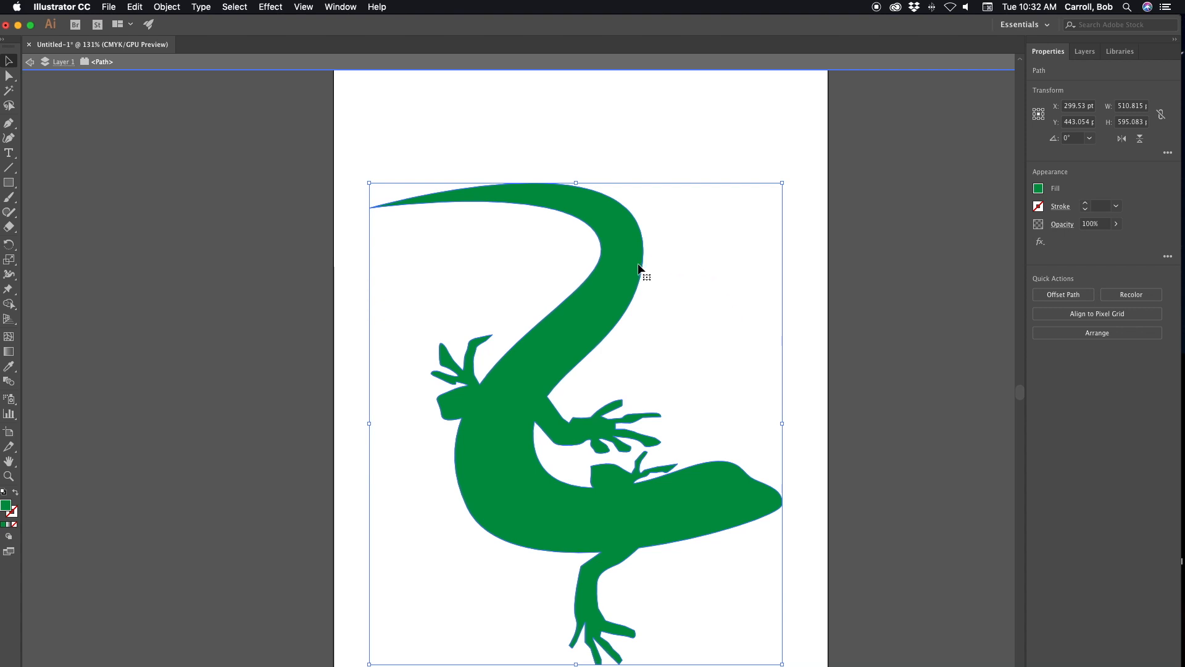
{"action": "left_click", "coordinate": [9, 75]}
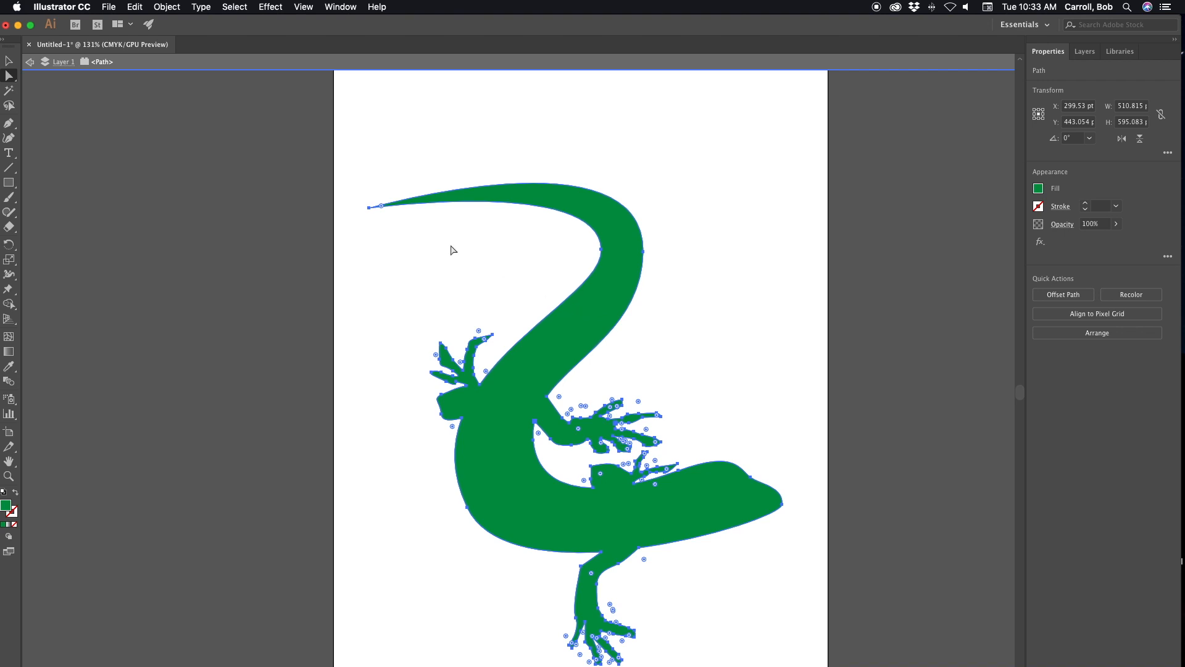
Rotate the whole united lizard about 7° clockwise on the artboard.
{"action": "left_click", "coordinate": [9, 60]}
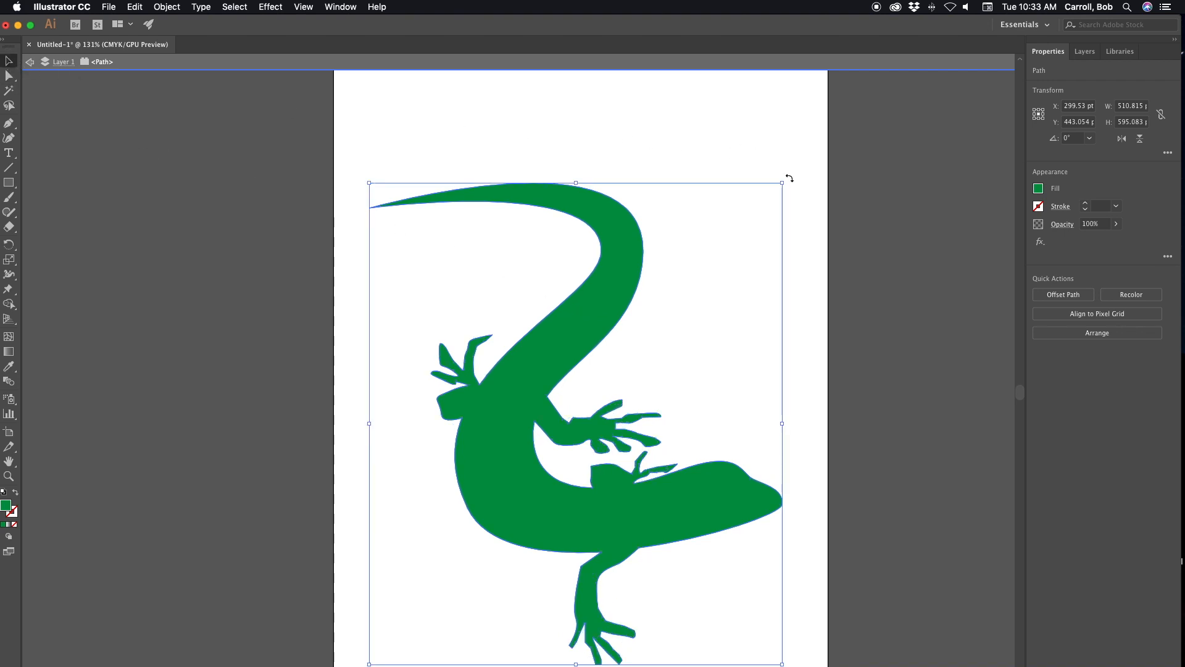
{"action": "left_click_drag", "start_coordinate": [789, 179], "coordinate": [812, 201]}
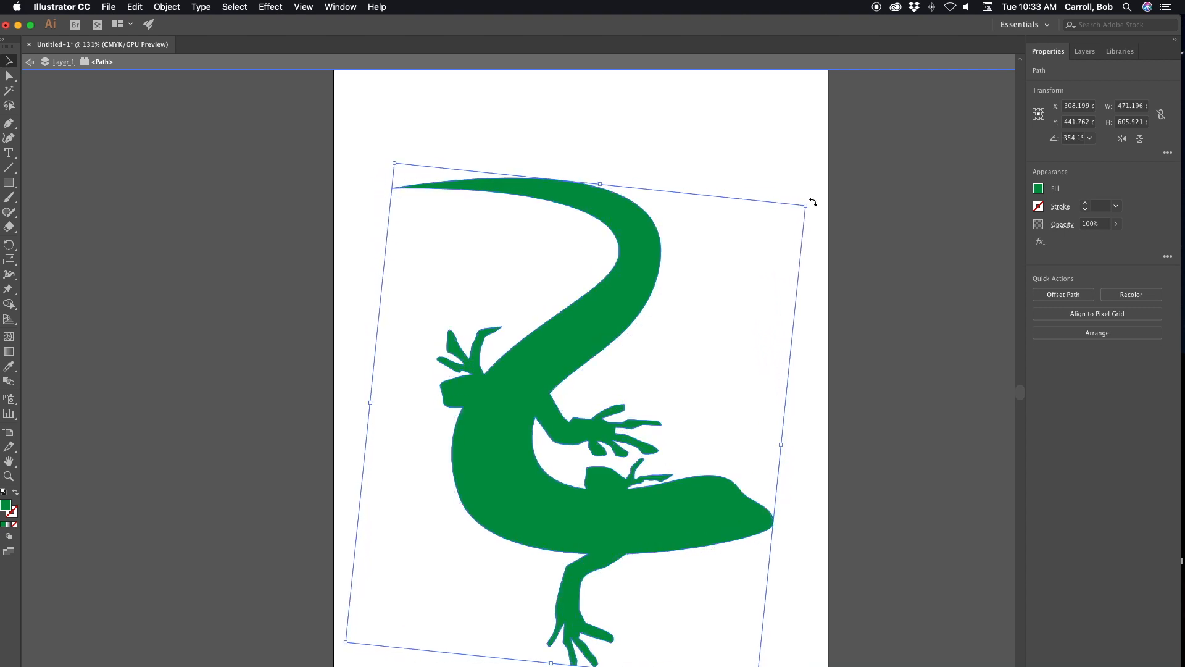
{"action": "left_click_drag", "start_coordinate": [812, 202], "coordinate": [818, 207]}
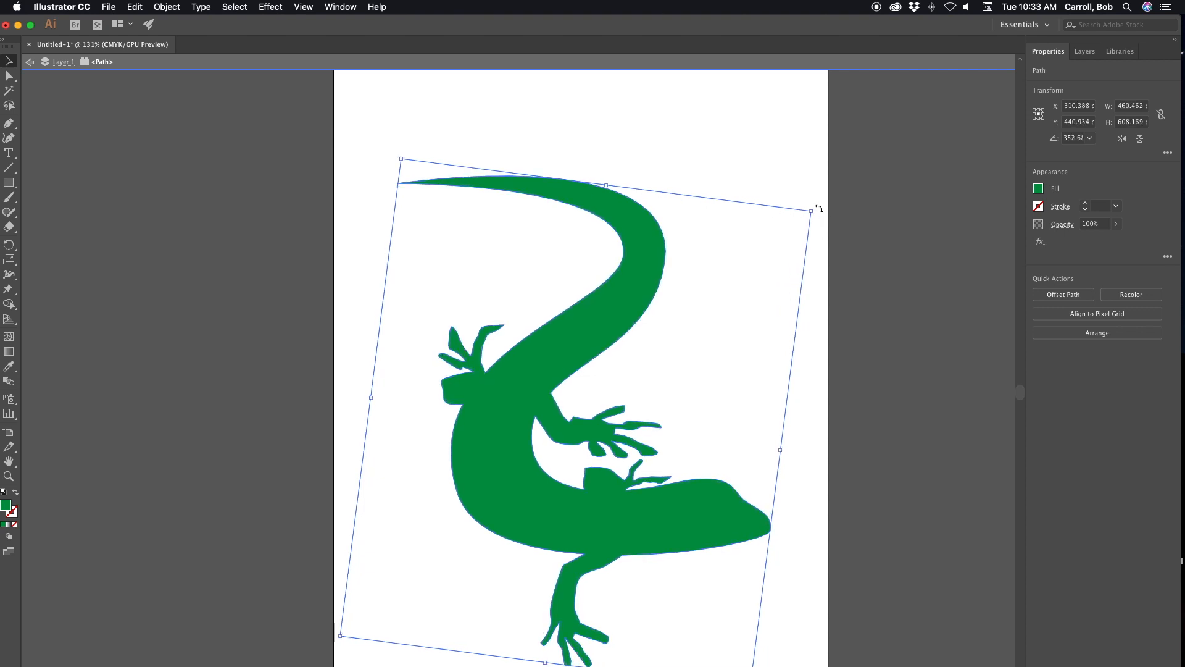
{"action": "left_click_drag", "start_coordinate": [818, 208], "coordinate": [816, 202]}
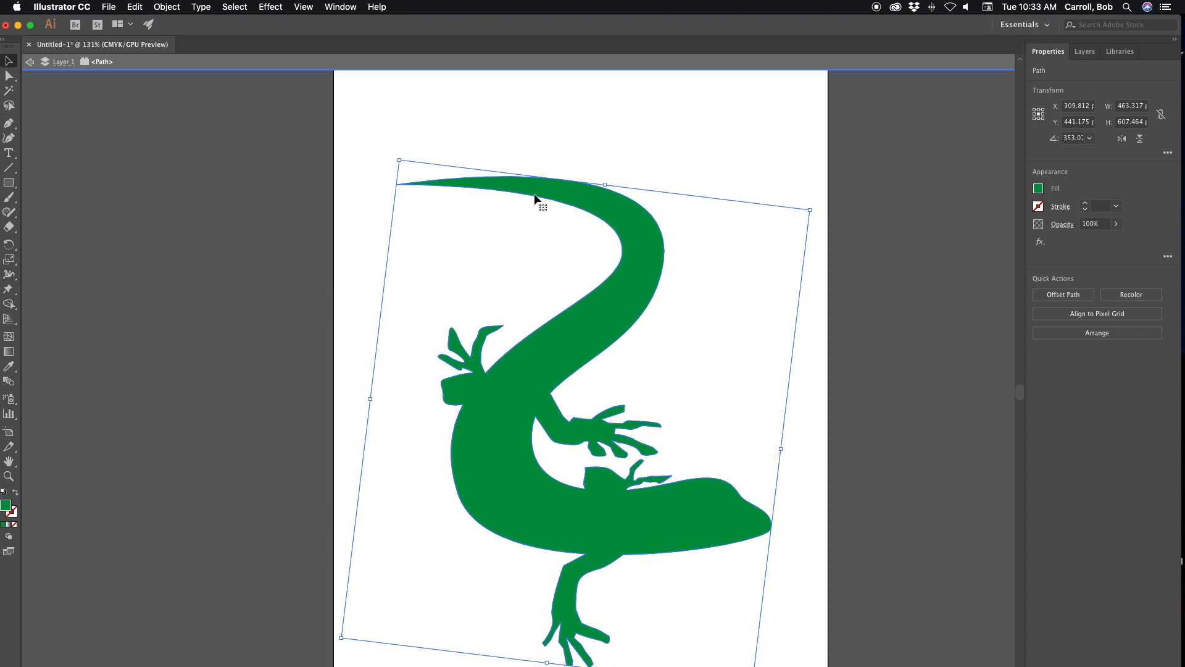
{"action": "left_click_drag", "start_coordinate": [817, 208], "coordinate": [813, 204]}
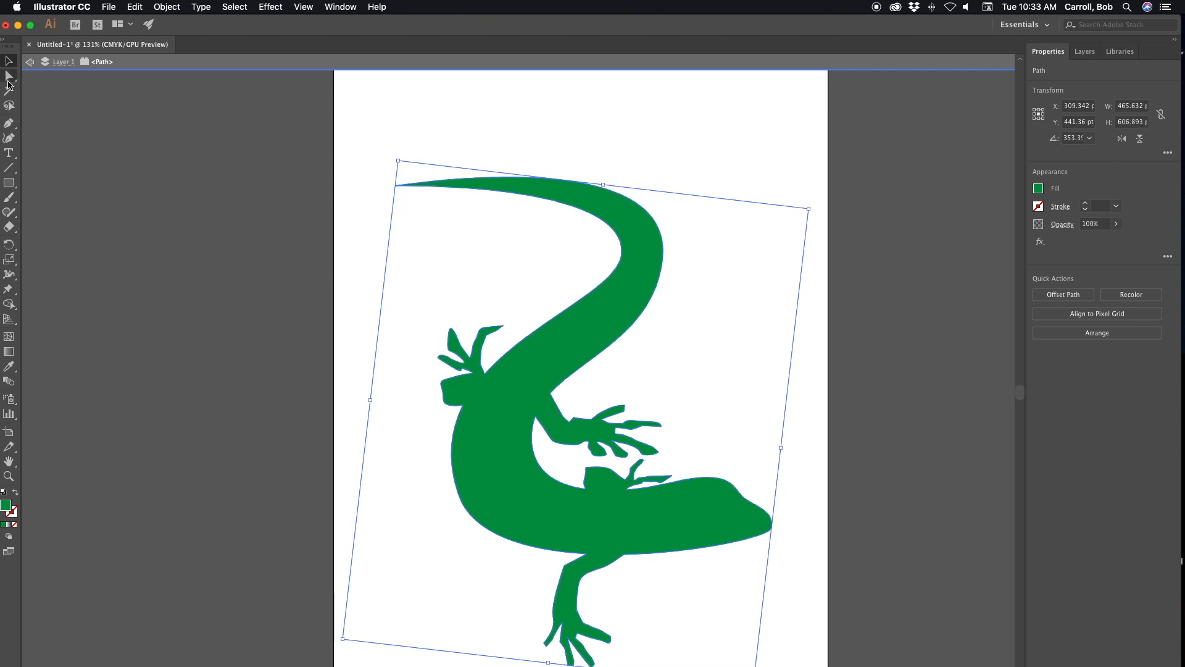
{"action": "left_click", "coordinate": [8, 77]}
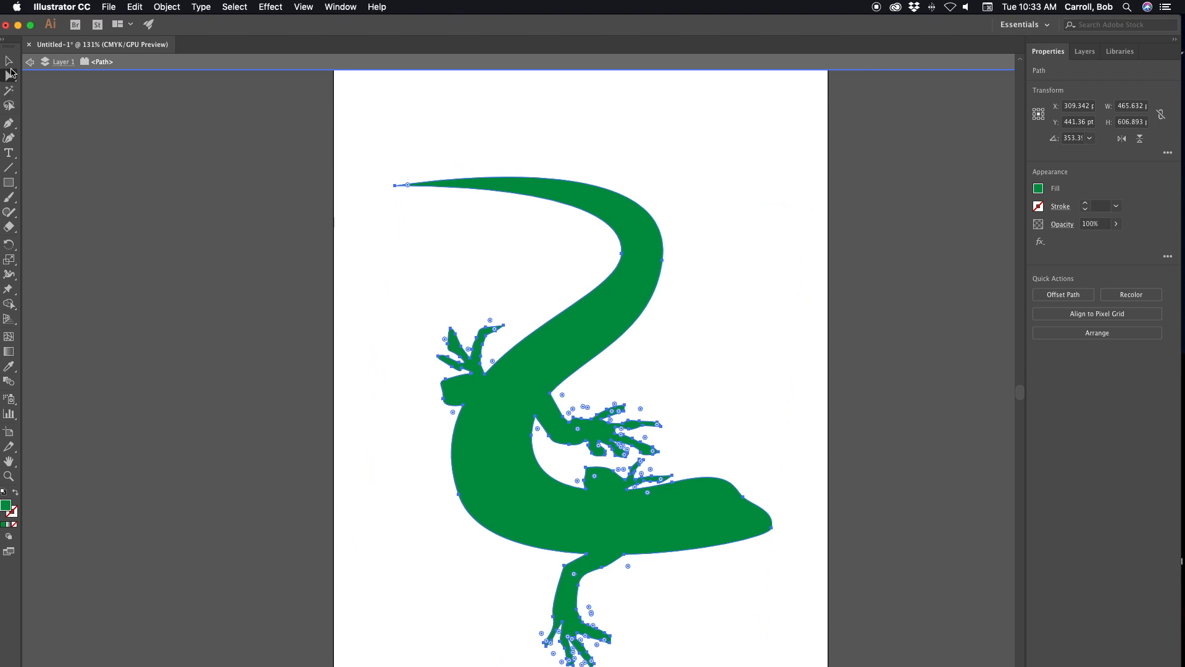
{"action": "left_click", "coordinate": [9, 61]}
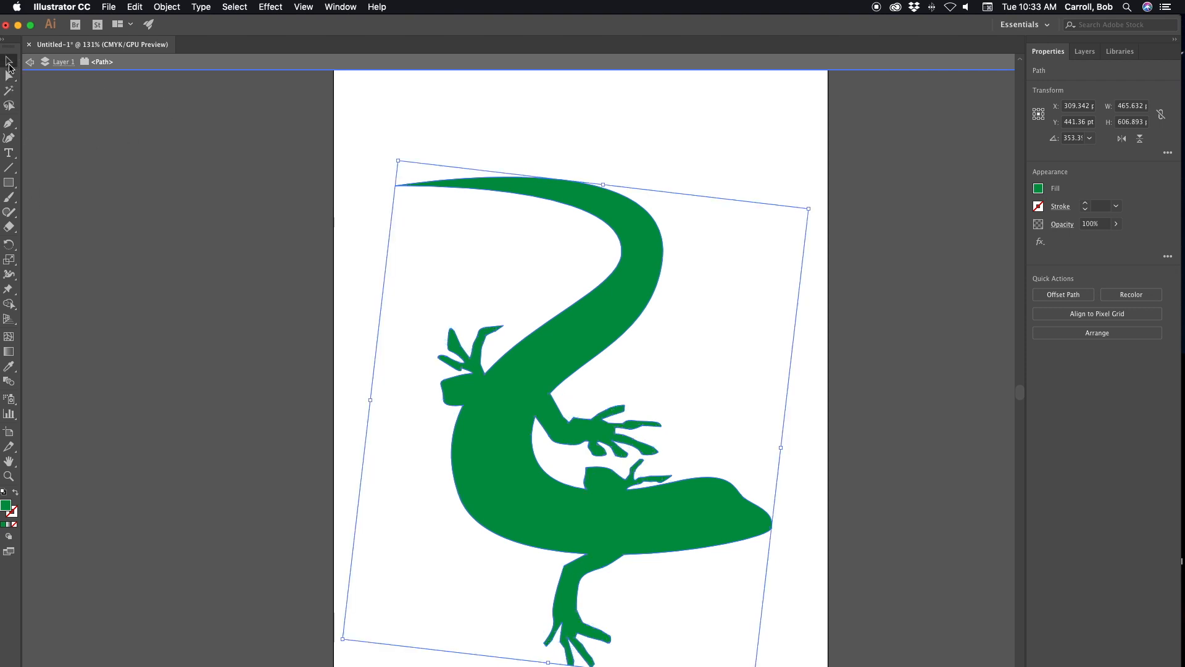
Draw a small closed almond-shaped eye on the lizard's head with the Pen tool.
{"action": "left_click", "coordinate": [6, 128]}
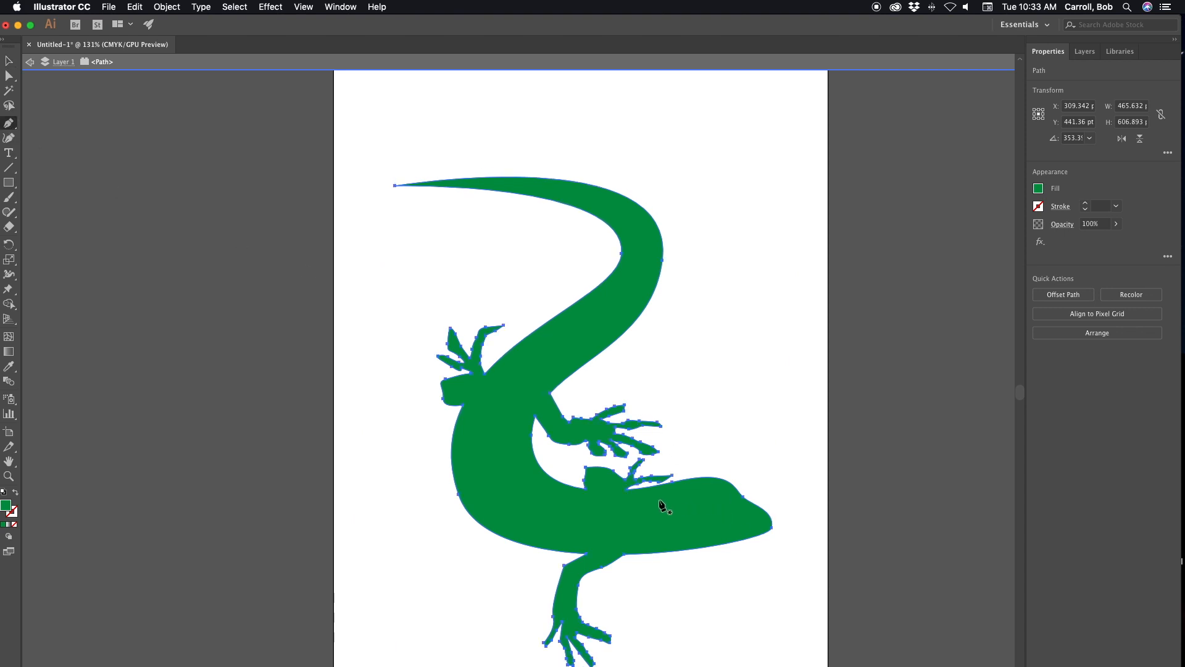
{"action": "left_click", "coordinate": [715, 499]}
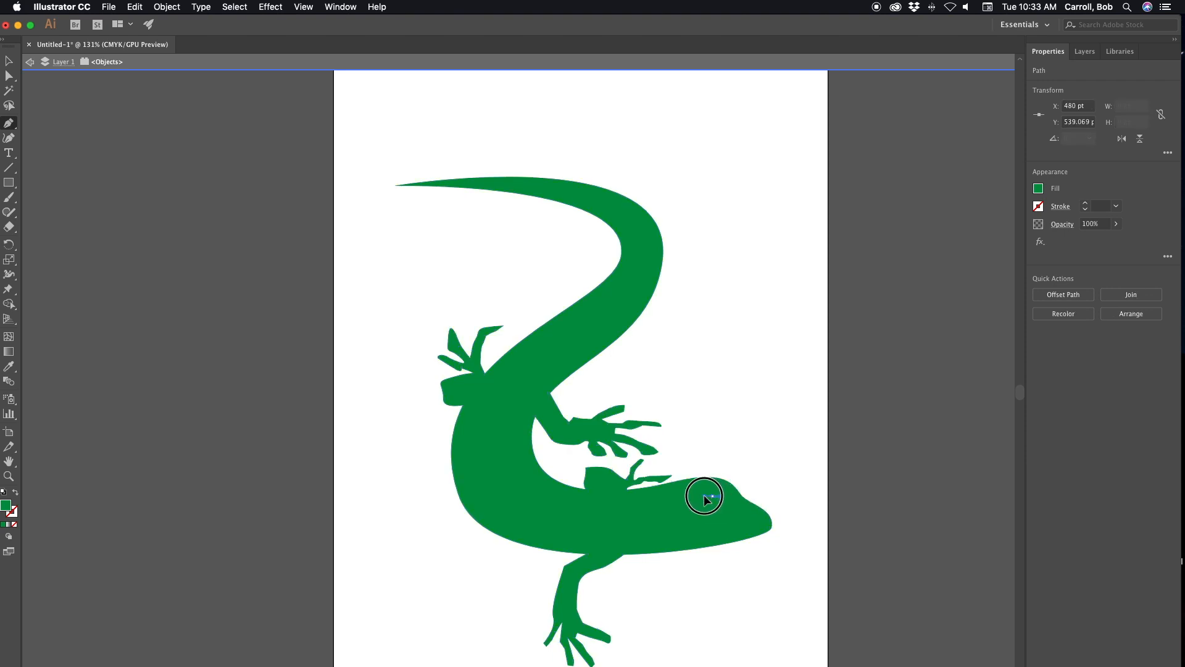
{"action": "left_click", "coordinate": [701, 501]}
{"action": "left_click_drag", "start_coordinate": [712, 505], "coordinate": [723, 501]}
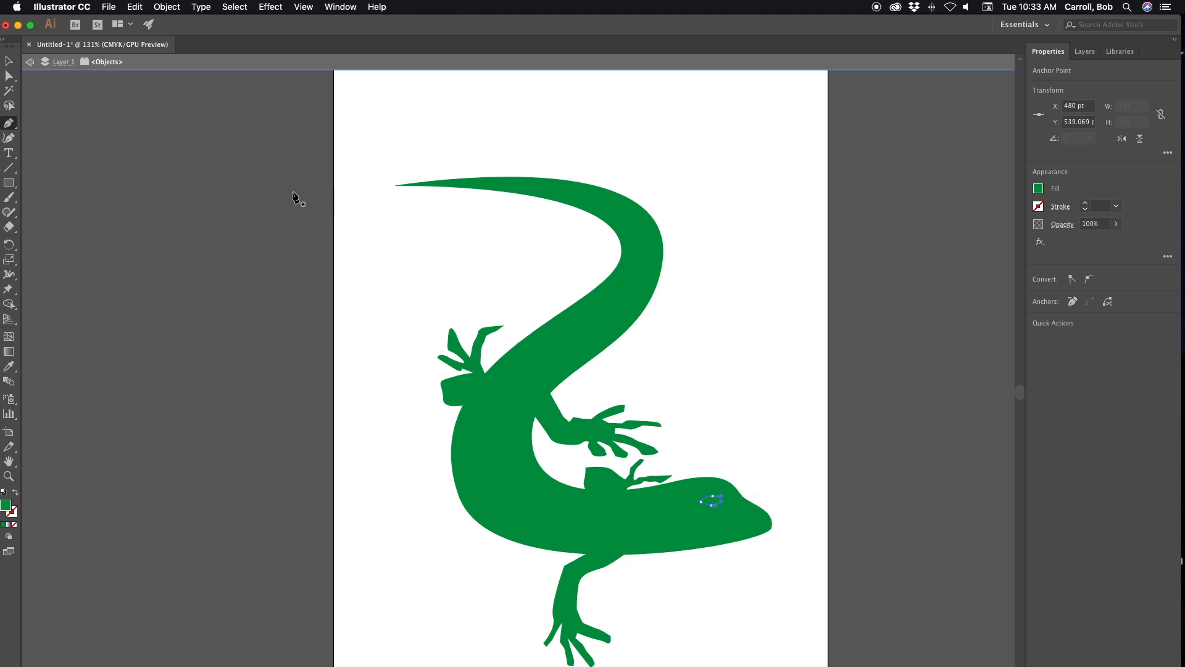
Cut the eye shape out of the lizard's head with Pathfinder Minus Front.
{"action": "left_click", "coordinate": [8, 60]}
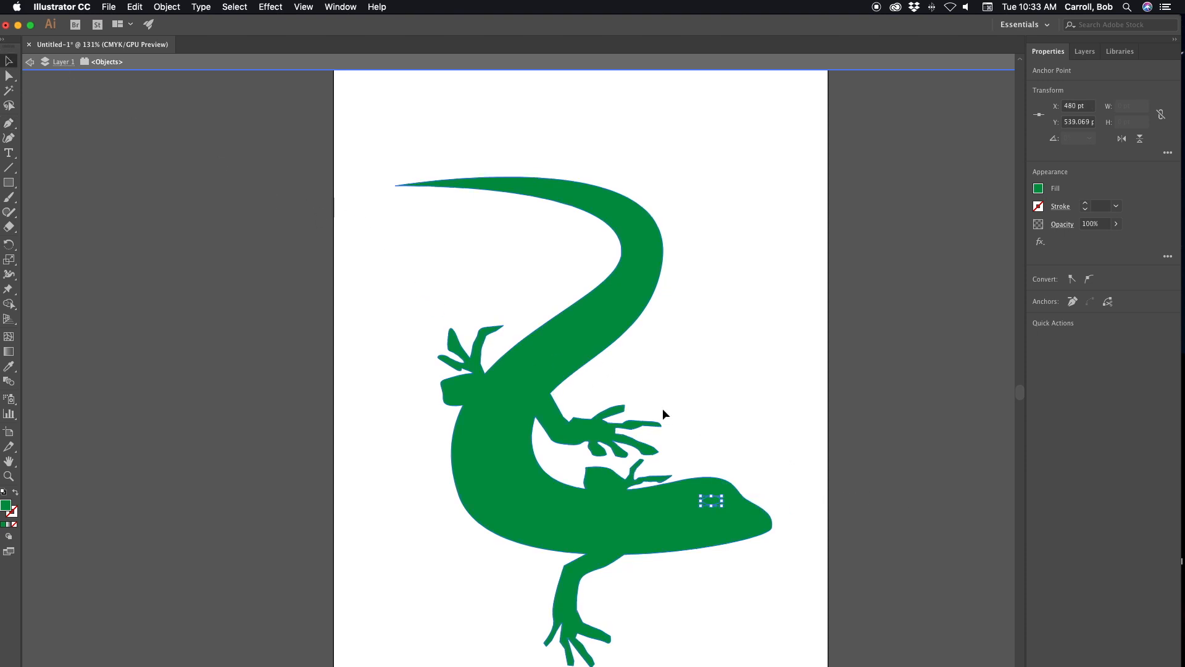
{"action": "left_click", "coordinate": [731, 533]}
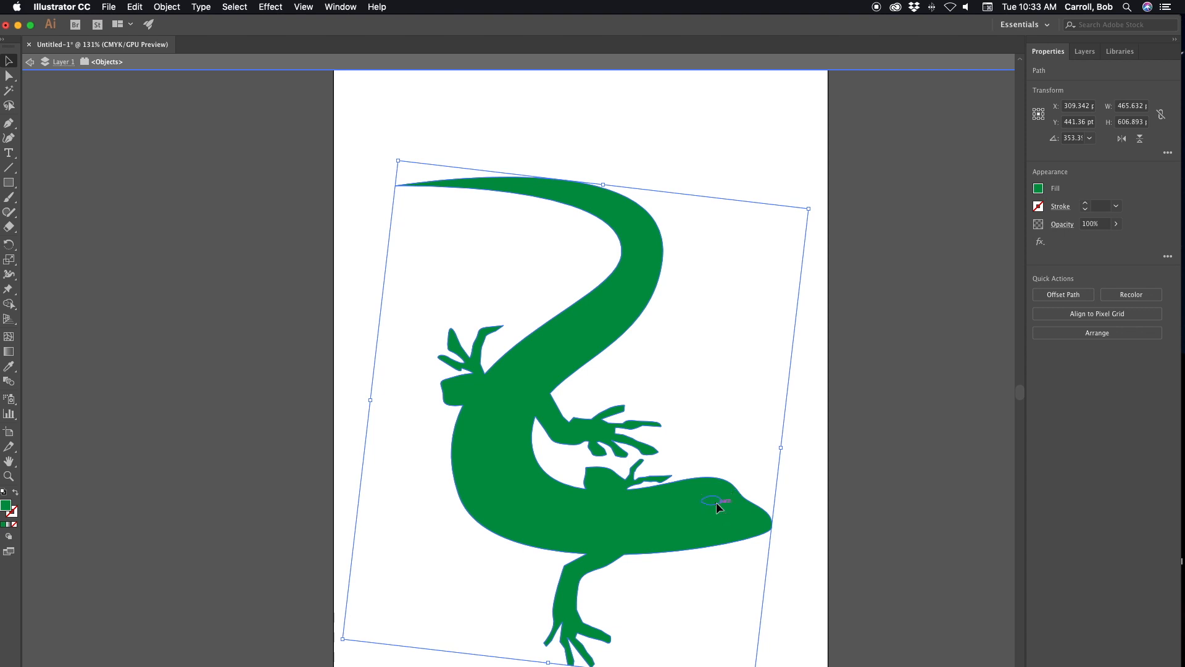
{"action": "left_click", "coordinate": [716, 502], "text": "shift"}
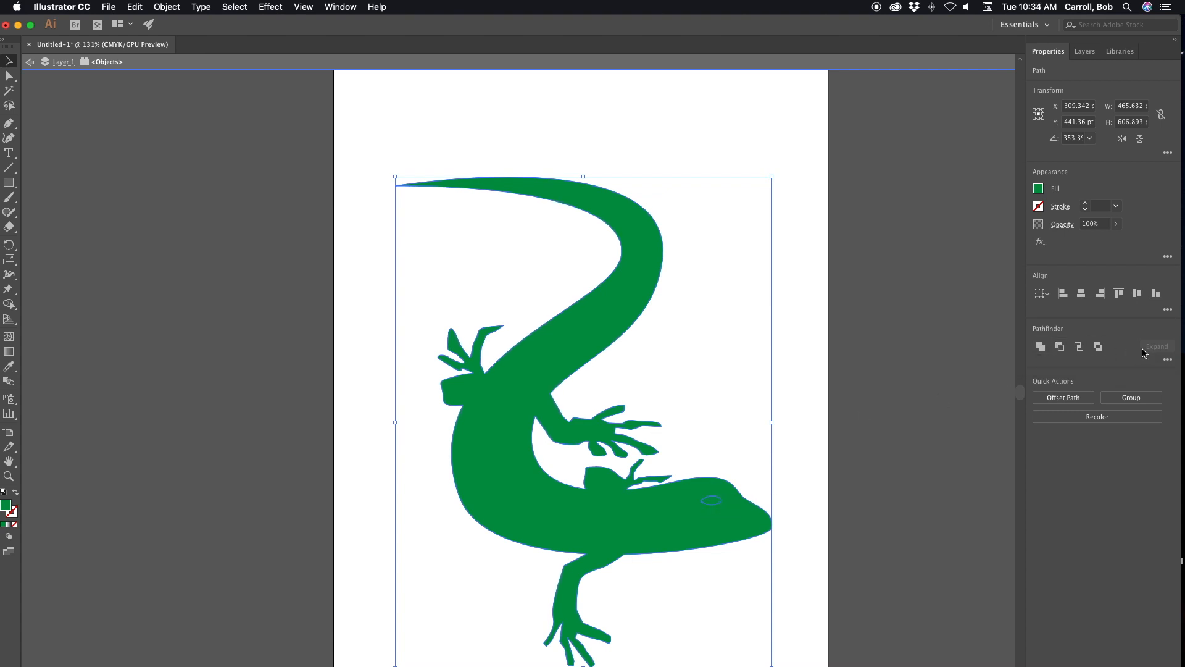
{"action": "left_click", "coordinate": [1060, 348]}
Scale the lizard down to about 222 × 289 pt in the artboard's upper part and paste a copy below and to its right.
{"action": "left_click_drag", "start_coordinate": [507, 414], "coordinate": [725, 335]}
{"action": "left_click_drag", "start_coordinate": [878, 442], "coordinate": [675, 482]}
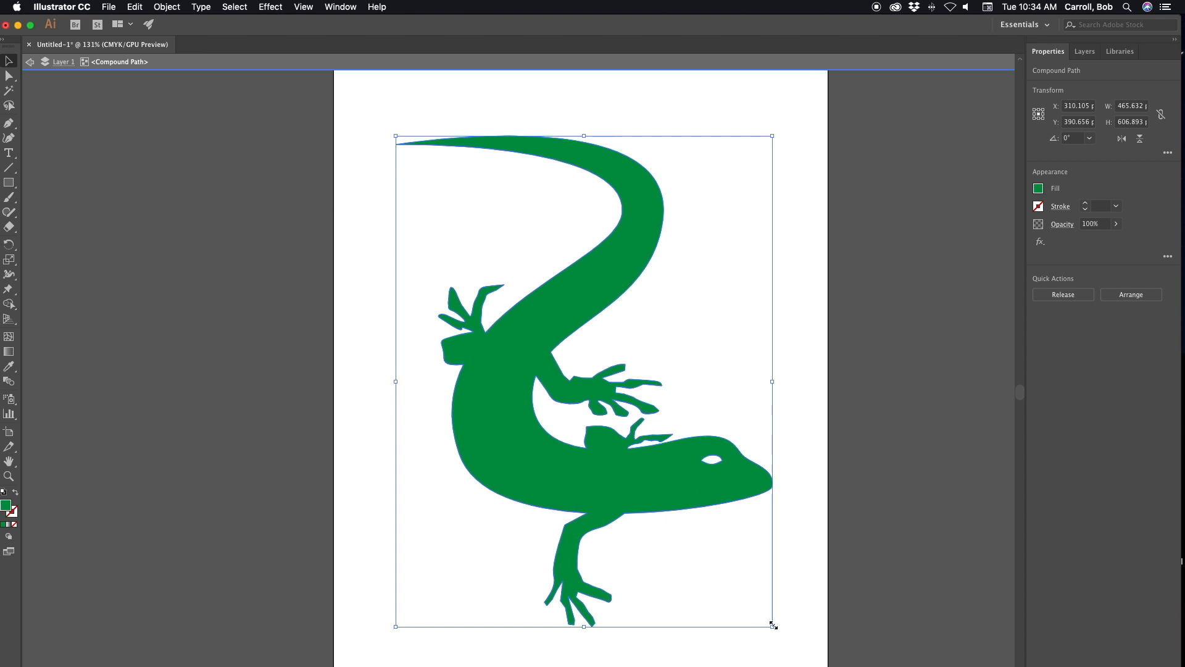
{"action": "left_click_drag", "start_coordinate": [772, 625], "coordinate": [615, 372]}
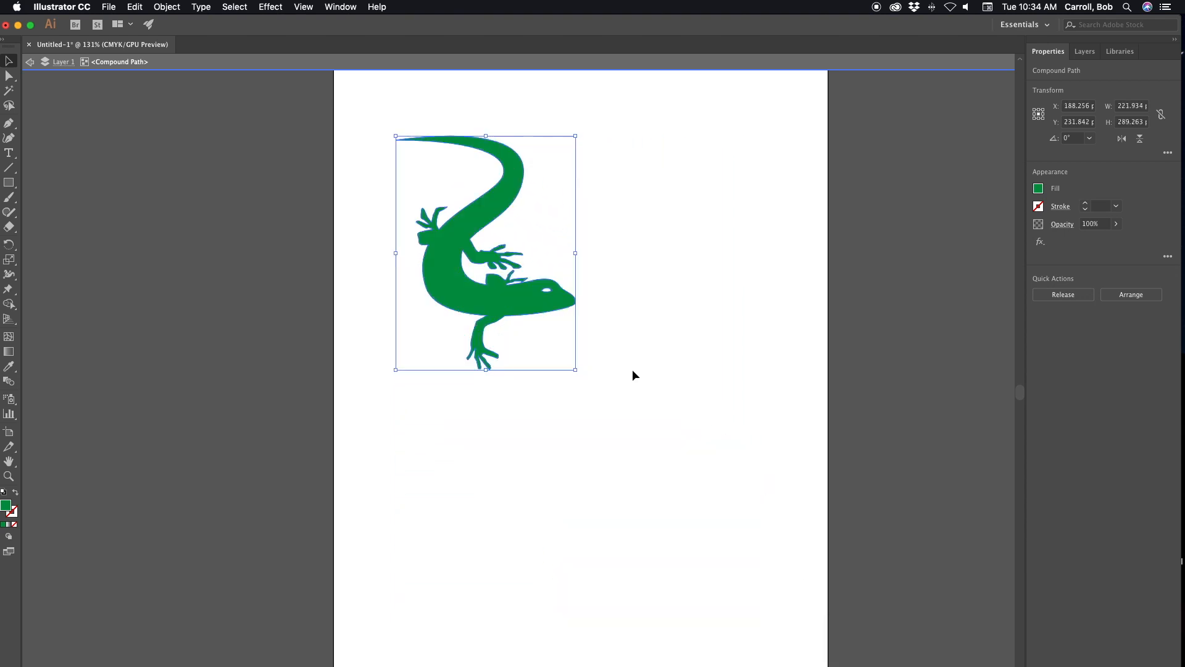
{"action": "left_click_drag", "start_coordinate": [509, 303], "coordinate": [509, 282]}
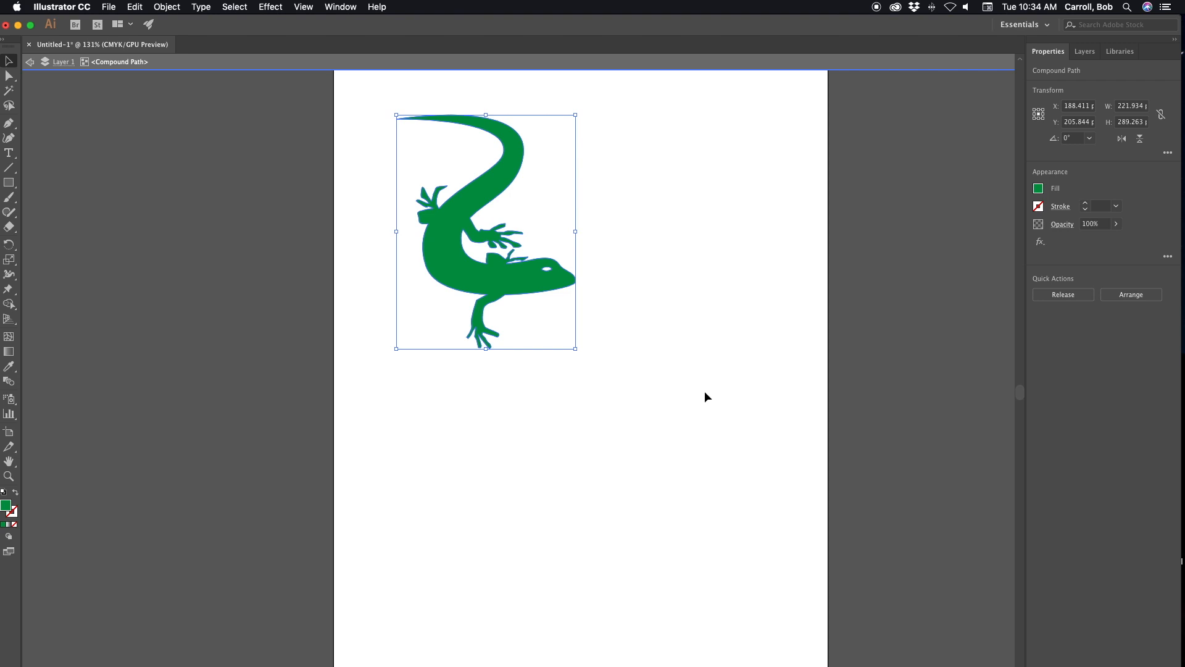
{"action": "key", "text": "ctrl+v"}
{"action": "left_click_drag", "start_coordinate": [512, 460], "coordinate": [599, 508]}
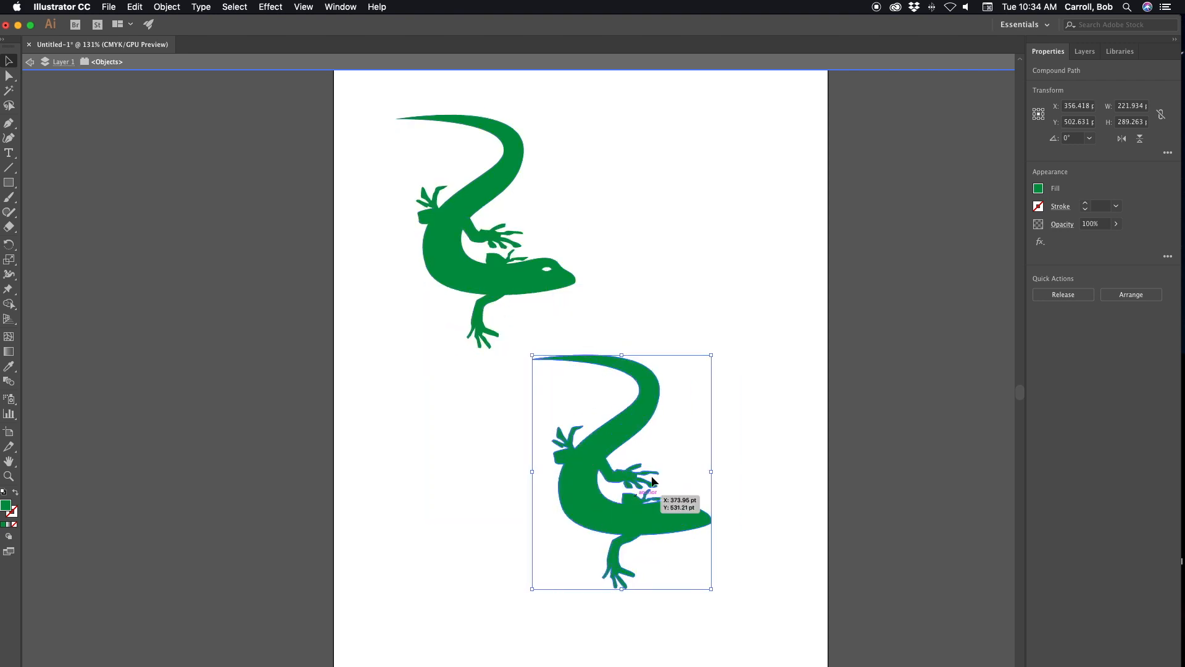
Shrink the upper lizard to about 107 × 140 pt and the lower copy to about 75 × 98 pt.
{"action": "left_click", "coordinate": [515, 290]}
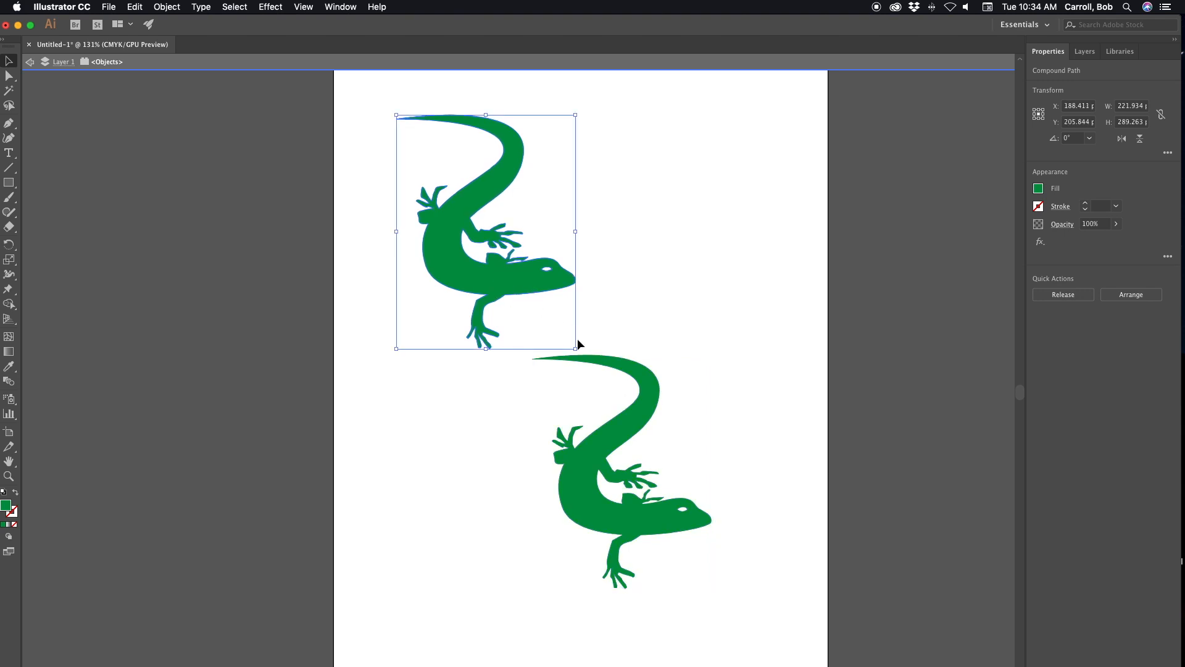
{"action": "left_click_drag", "start_coordinate": [574, 350], "coordinate": [484, 228]}
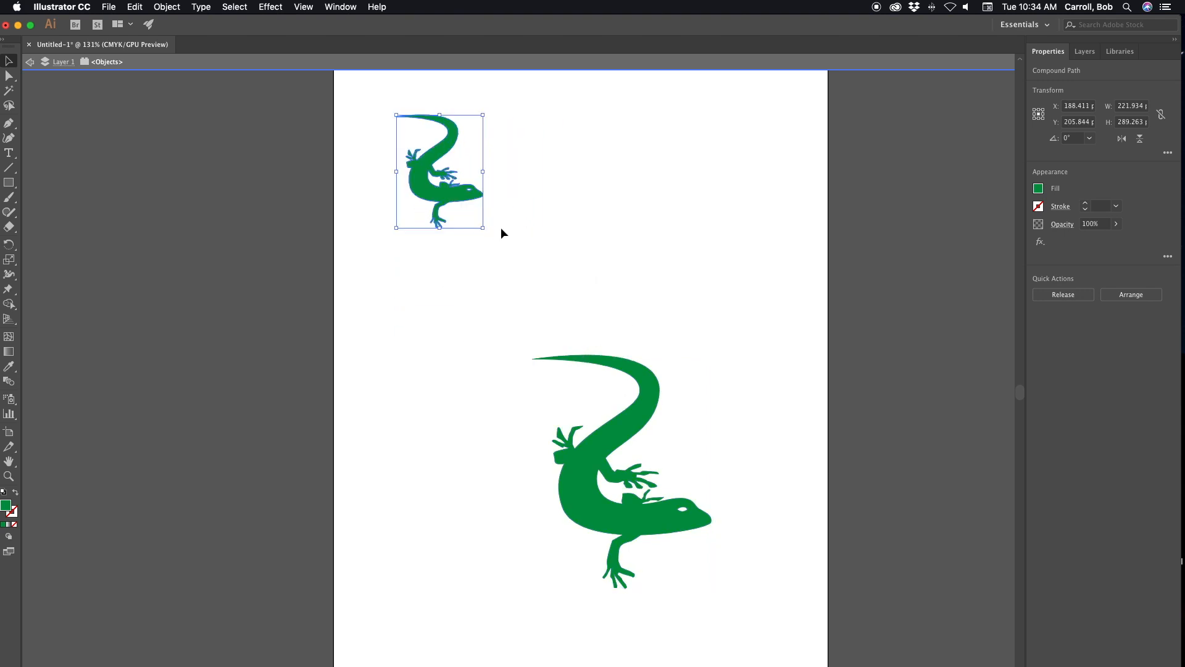
{"action": "left_click_drag", "start_coordinate": [614, 450], "coordinate": [563, 416]}
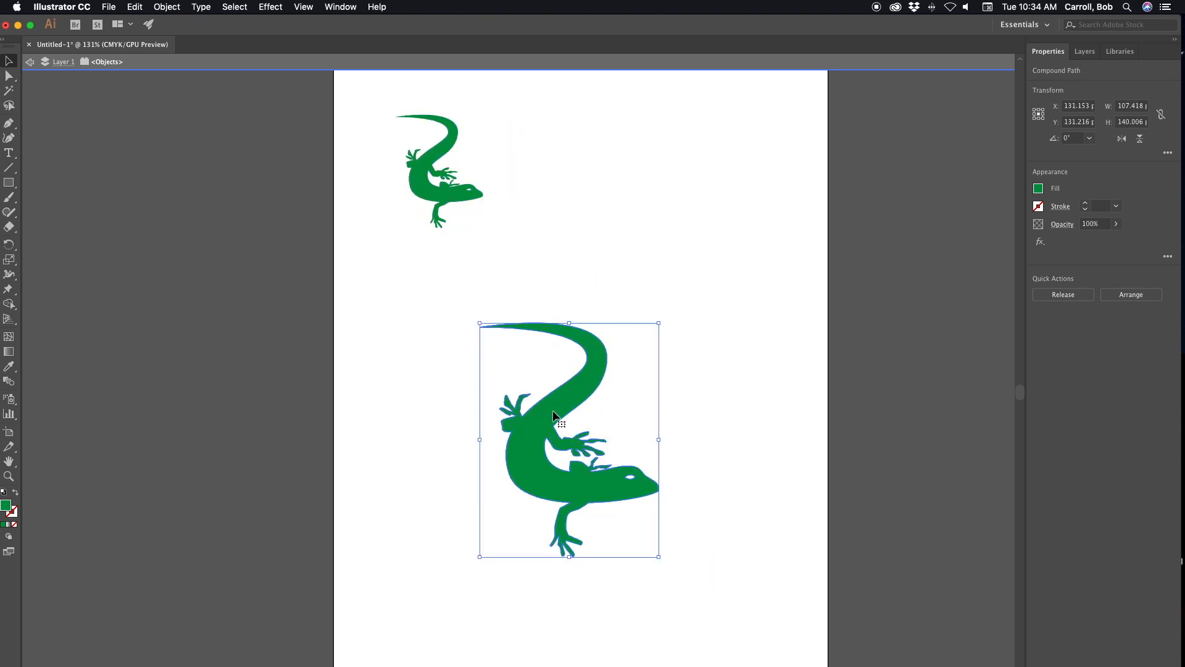
{"action": "left_click_drag", "start_coordinate": [659, 557], "coordinate": [588, 436]}
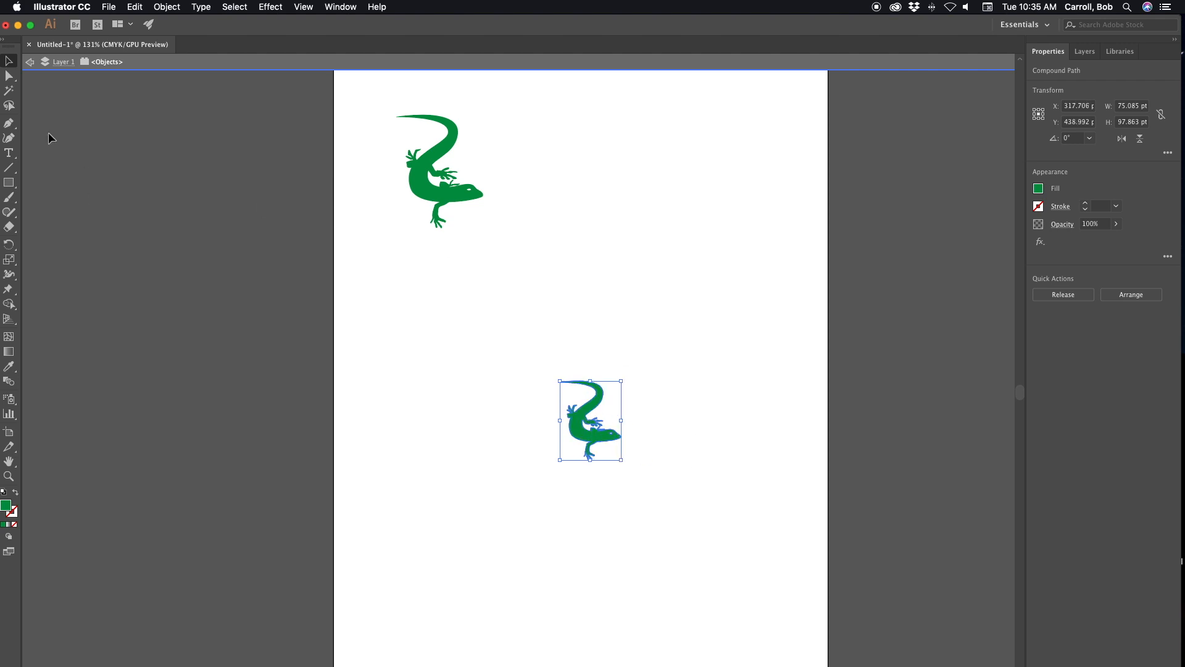
Add the letter "L" as text to the left of the lower lizard and set its font size to 72 pt.
{"action": "left_click", "coordinate": [9, 154]}
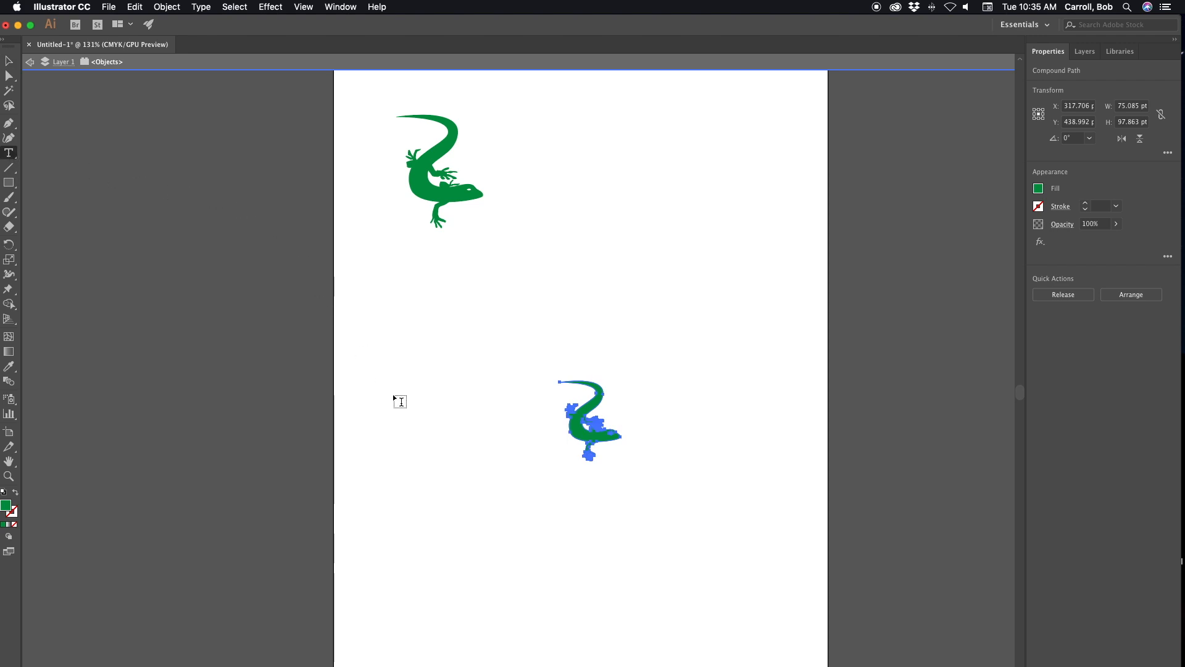
{"action": "left_click", "coordinate": [419, 409]}
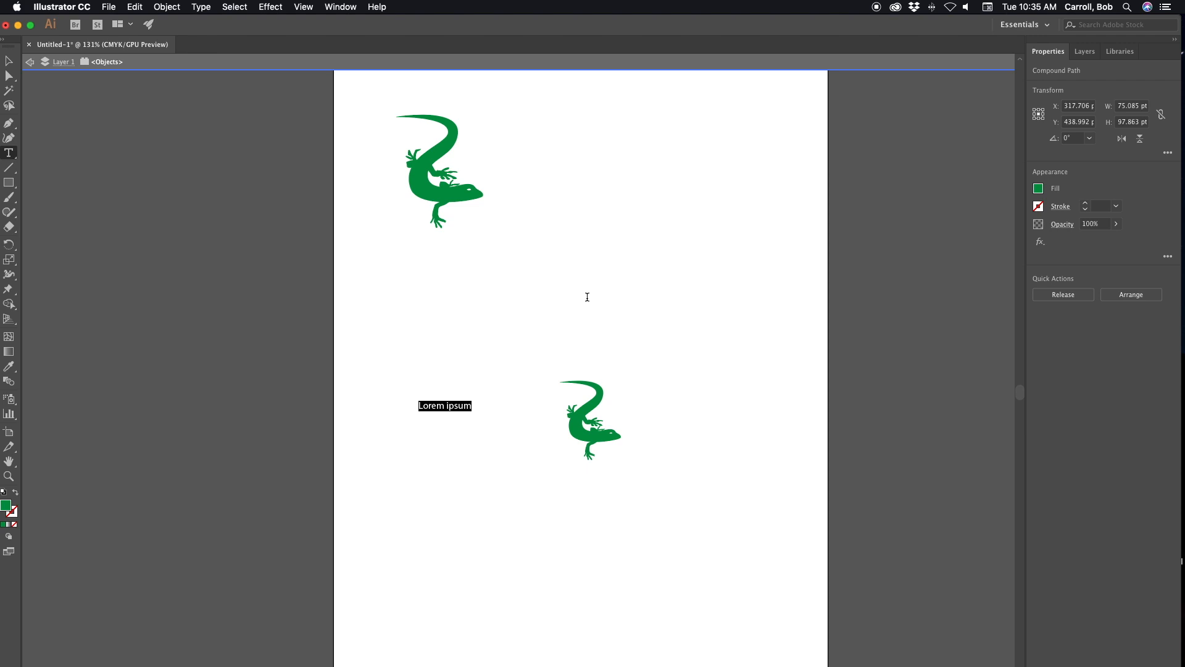
{"action": "type", "text": "4"}
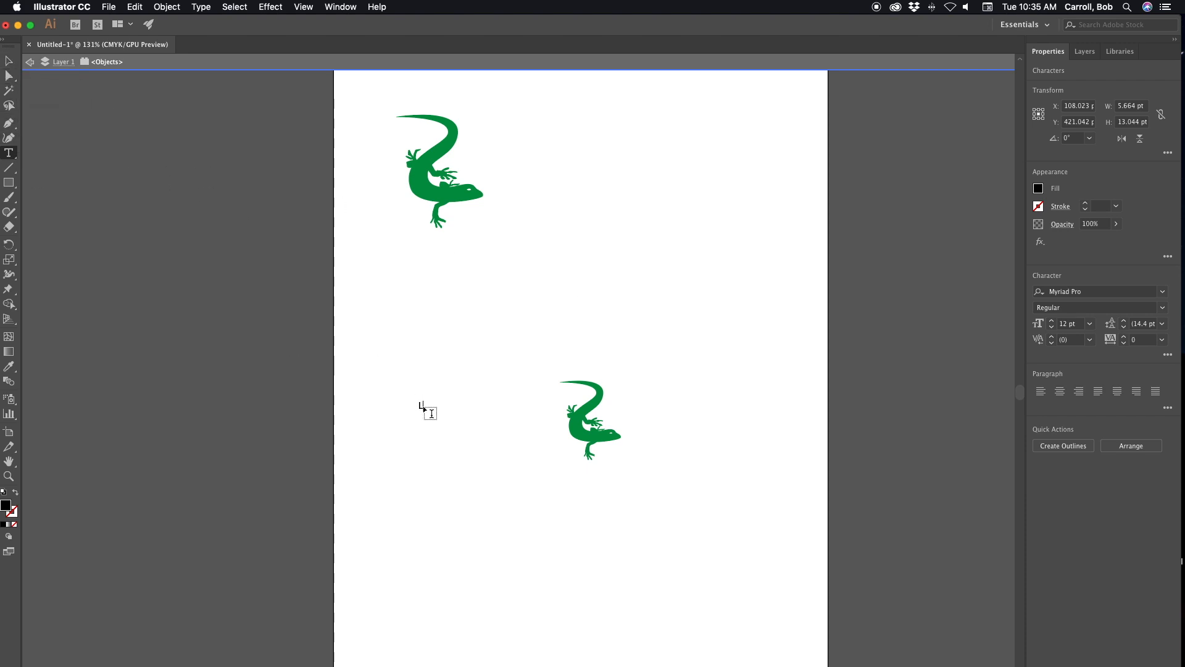
{"action": "left_click_drag", "start_coordinate": [425, 405], "coordinate": [412, 406]}
{"action": "left_click", "coordinate": [1090, 324]}
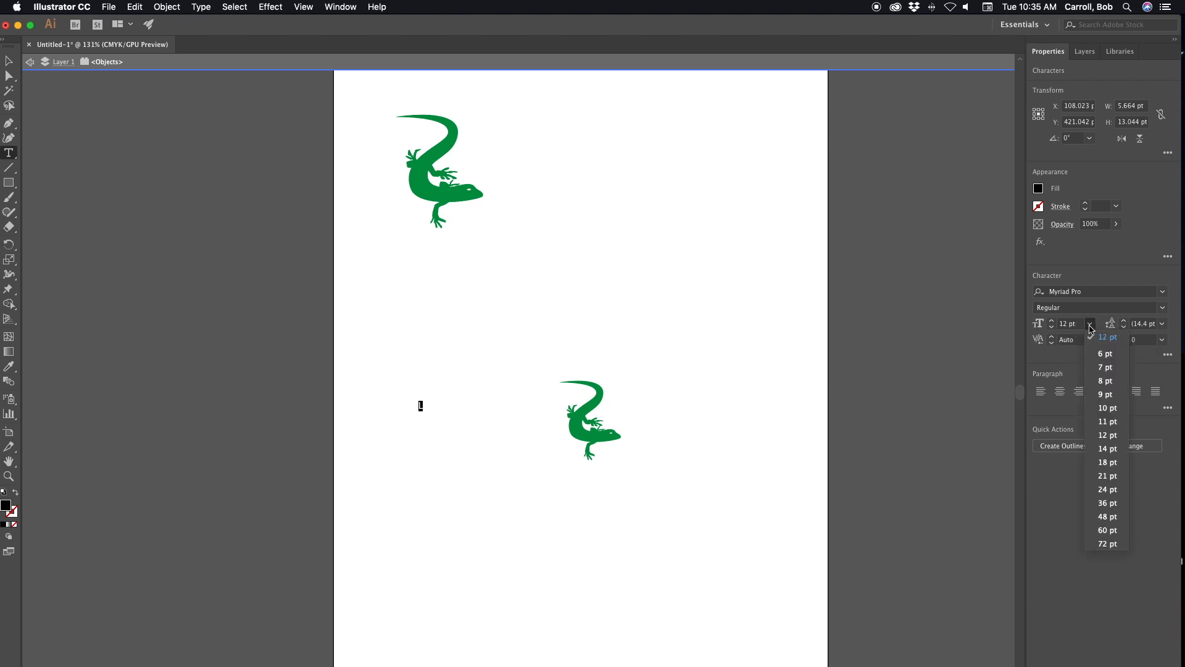
{"action": "left_click", "coordinate": [1108, 544]}
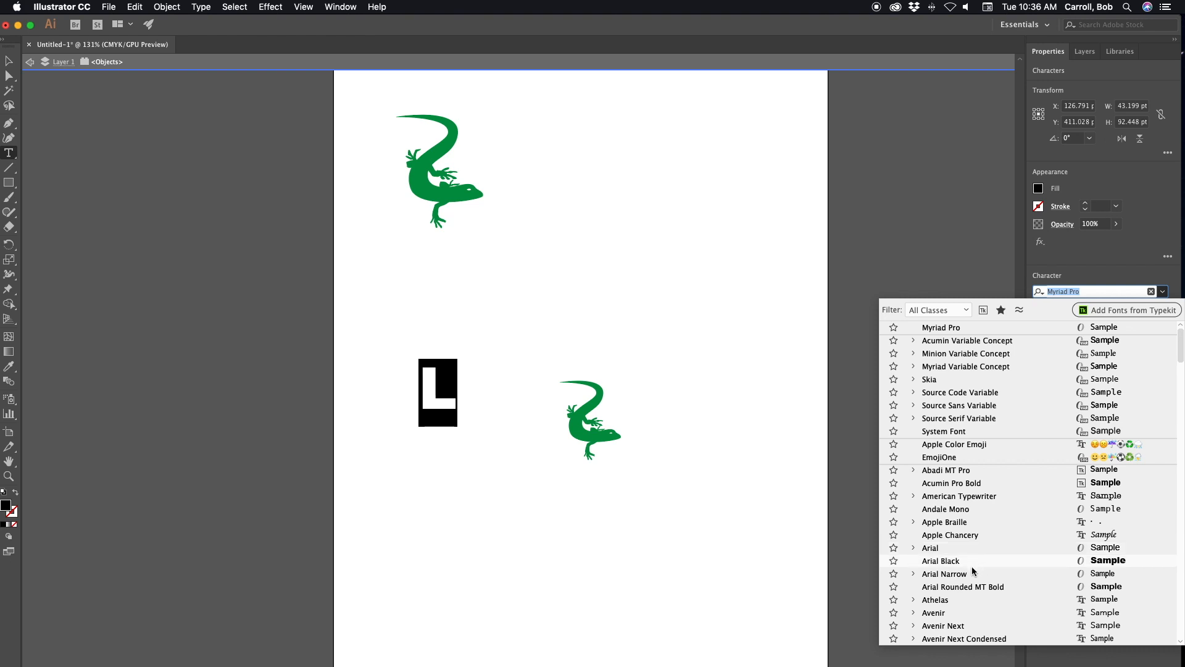
Set the letter L in Bradley Hand Bold and move it closer to the lower lizard.
{"action": "scroll", "coordinate": [987, 562], "scroll_direction": "down", "scroll_amount": 3}
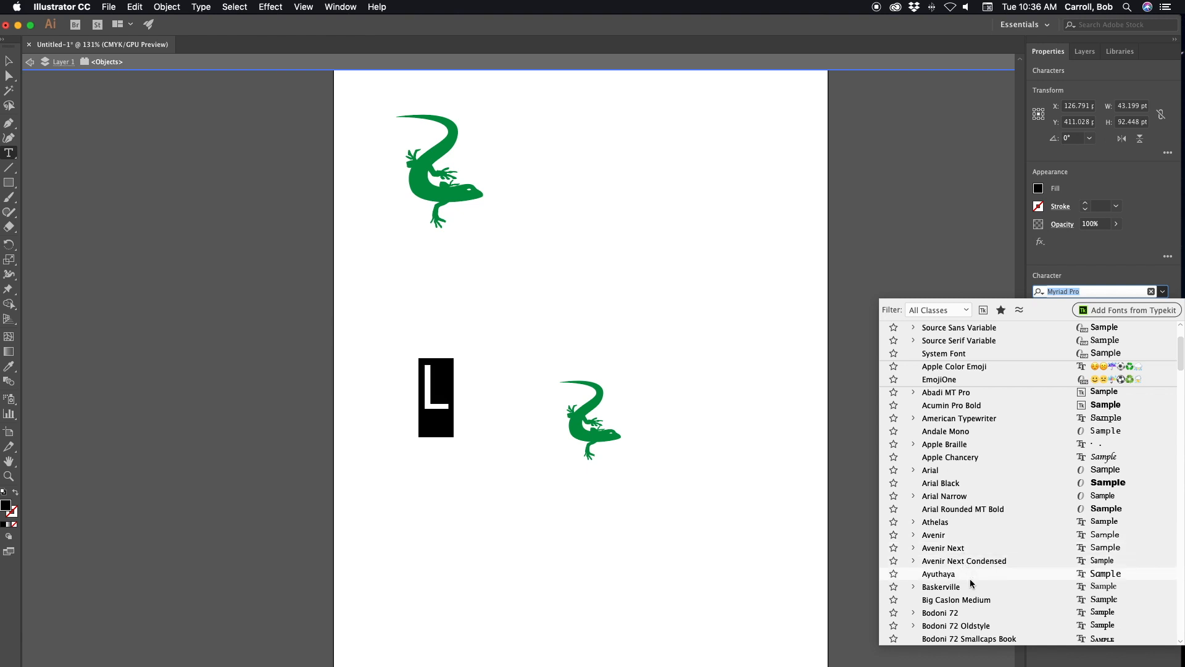
{"action": "scroll", "coordinate": [979, 577], "scroll_direction": "down", "scroll_amount": 3}
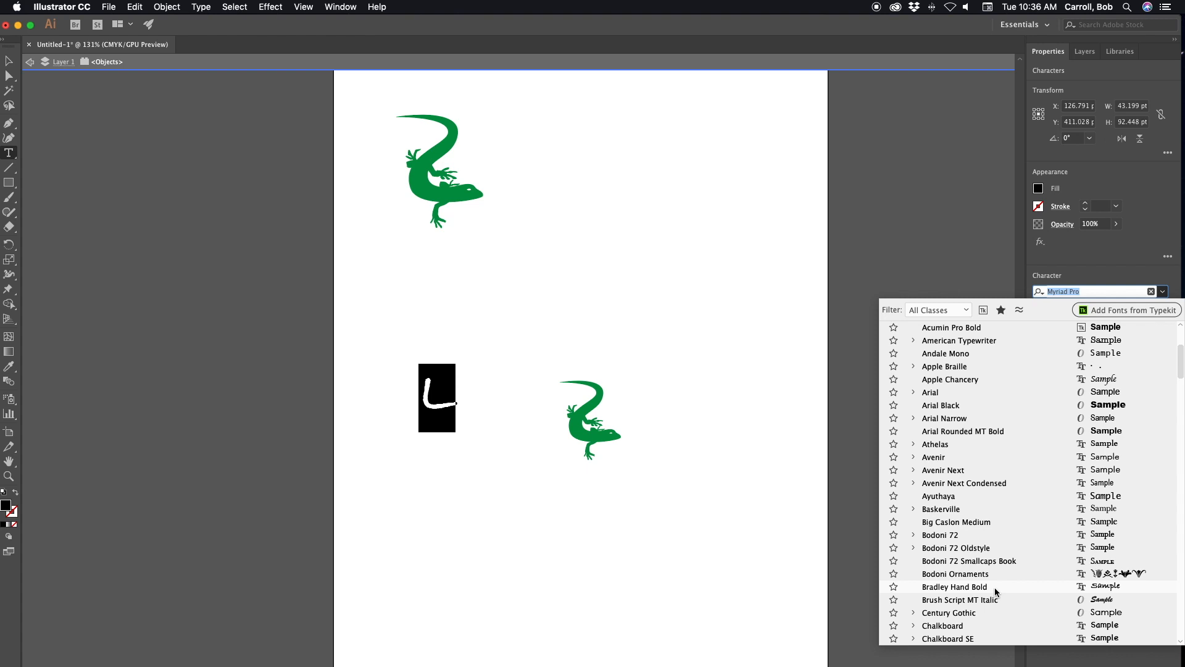
{"action": "left_click", "coordinate": [995, 587]}
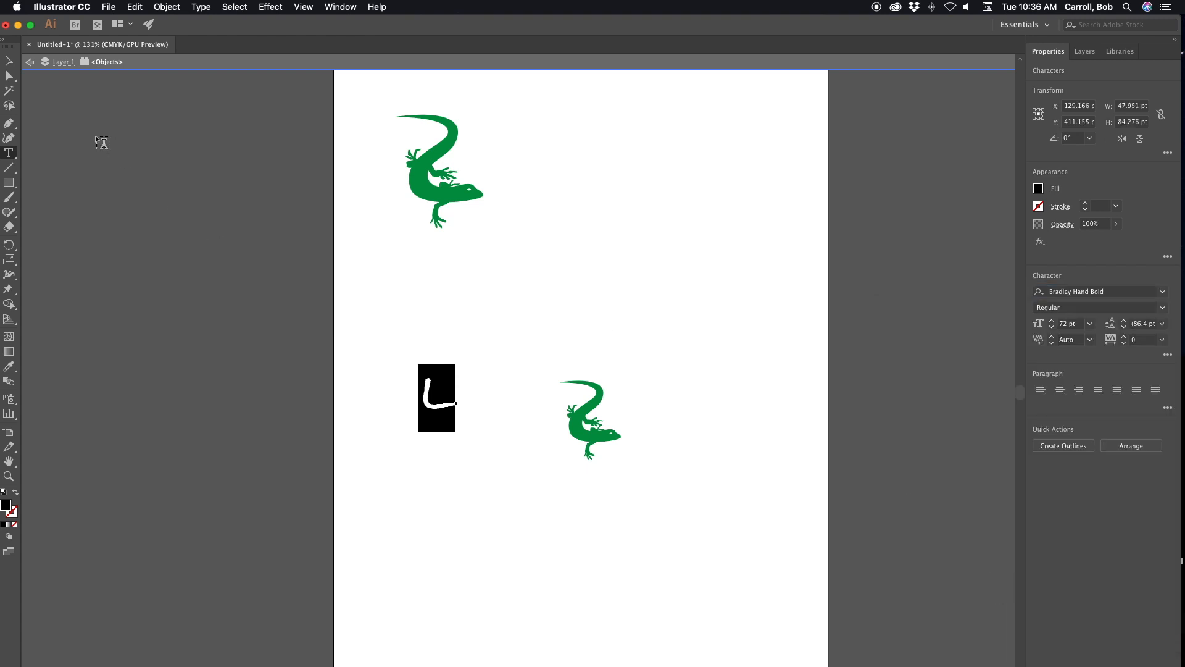
{"action": "left_click", "coordinate": [9, 61]}
{"action": "left_click_drag", "start_coordinate": [440, 407], "coordinate": [487, 399]}
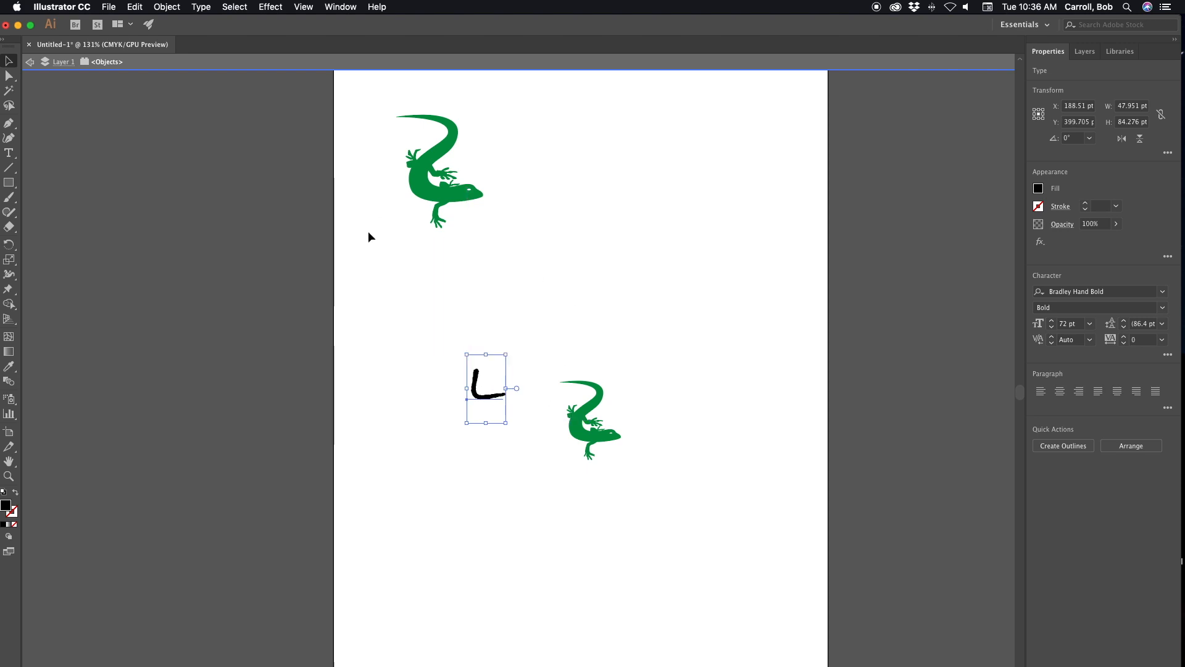
Increase the letter L's font size to 138 pt.
{"action": "left_click", "coordinate": [1071, 324]}
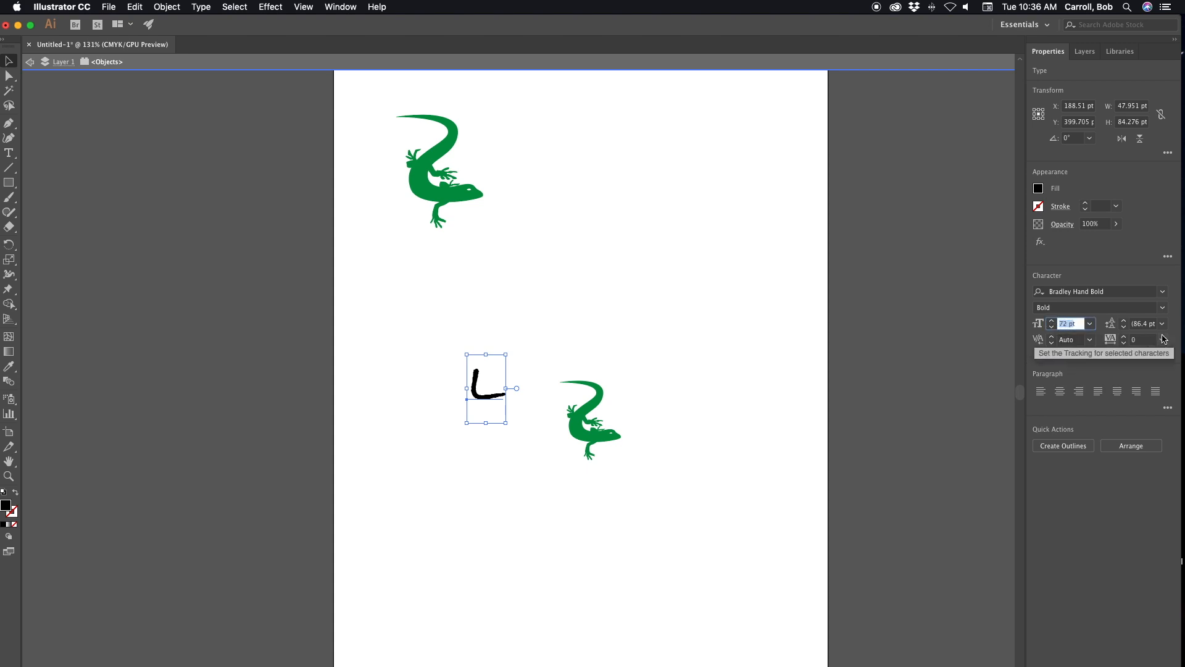
{"action": "key", "text": "Up"}
{"action": "key", "text": "Up"}
{"action": "key", "text": "Up"}
{"action": "key", "text": "Up"}
{"action": "key", "text": "Up"}
{"action": "key", "text": "Up"}
{"action": "key", "text": "Up"}
{"action": "key", "text": "Up"}
{"action": "key", "text": "Up"}
{"action": "key", "text": "Up"}
{"action": "key", "text": "Up"}
{"action": "key", "text": "Up"}
{"action": "key", "text": "Up"}
{"action": "key", "text": "Up"}
{"action": "key", "text": "Up"}
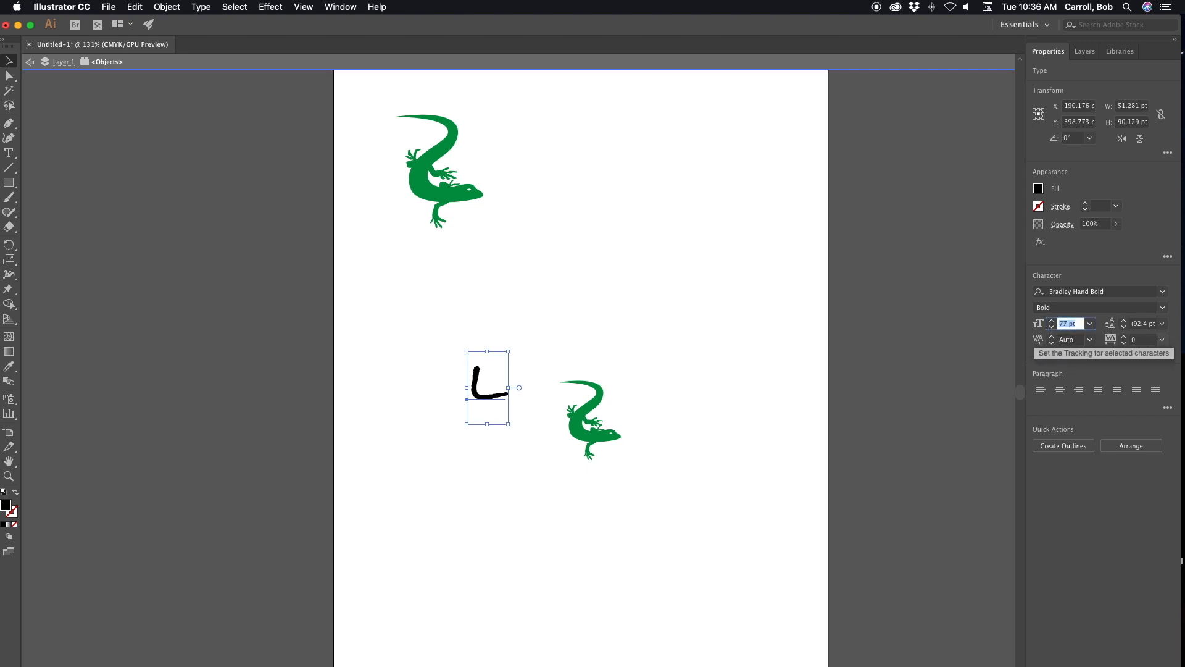
{"action": "key", "text": "Up"}
{"action": "key", "text": "Up"}
{"action": "key", "text": "Up"}
{"action": "key", "text": "Up"}
{"action": "key", "text": "Up"}
{"action": "key", "text": "Up"}
{"action": "key", "text": "Up"}
{"action": "key", "text": "Up"}
{"action": "key", "text": "Up"}
{"action": "key", "text": "Up"}
{"action": "key", "text": "Up"}
{"action": "key", "text": "Up"}
{"action": "key", "text": "Up"}
{"action": "key", "text": "Up"}
{"action": "key", "text": "Up"}
{"action": "key", "text": "Up"}
{"action": "key", "text": "Up"}
{"action": "key", "text": "Up"}
{"action": "key", "text": "Up"}
{"action": "key", "text": "Up"}
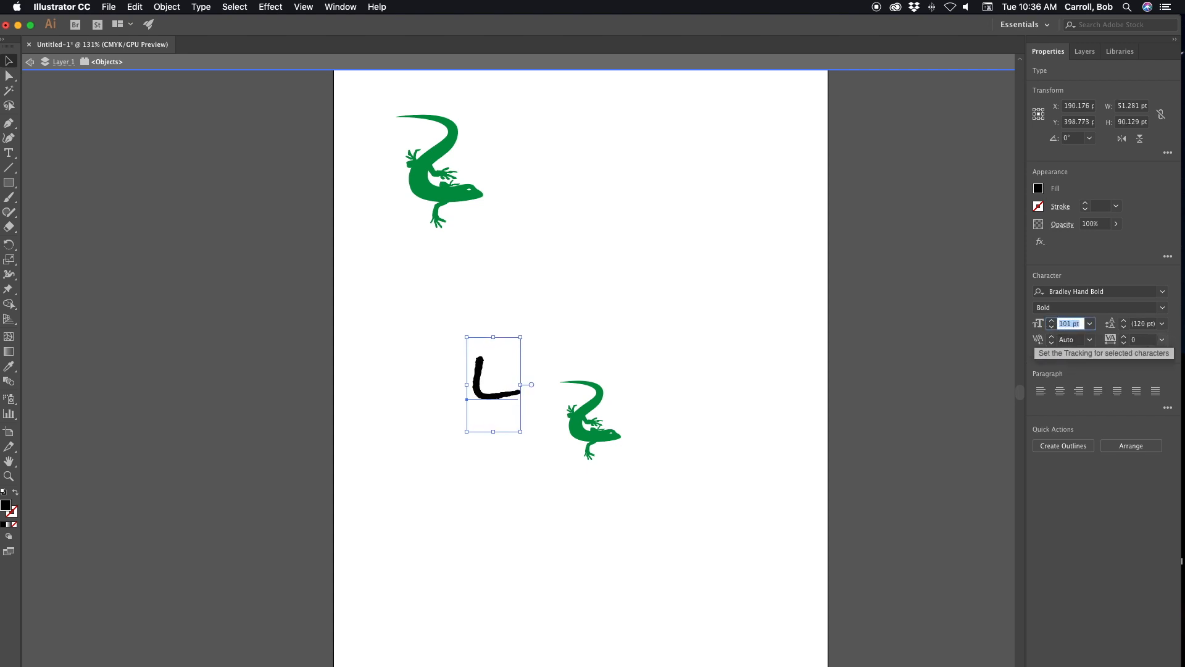
{"action": "key", "text": "Up"}
{"action": "key", "text": "Up"}
{"action": "key", "text": "Up"}
{"action": "key", "text": "Up"}
{"action": "key", "text": "Up"}
{"action": "key", "text": "Up"}
{"action": "key", "text": "Up"}
{"action": "key", "text": "Up"}
{"action": "key", "text": "Up"}
{"action": "key", "text": "Up"}
{"action": "key", "text": "Up"}
{"action": "key", "text": "Up"}
{"action": "key", "text": "Up"}
{"action": "key", "text": "Up"}
{"action": "key", "text": "Up"}
{"action": "key", "text": "Up"}
{"action": "key", "text": "Up"}
{"action": "key", "text": "Up"}
{"action": "key", "text": "Up"}
{"action": "key", "text": "Up"}
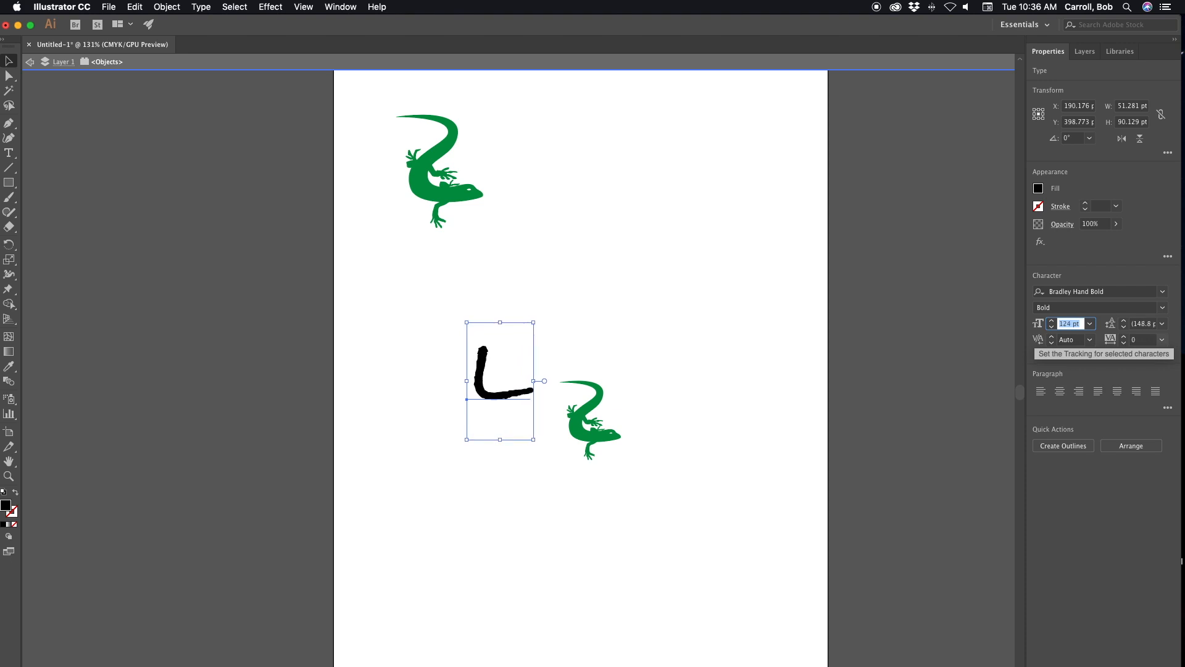
{"action": "key", "text": "Up"}
{"action": "key", "text": "Up"}
{"action": "key", "text": "Up"}
{"action": "key", "text": "Up"}
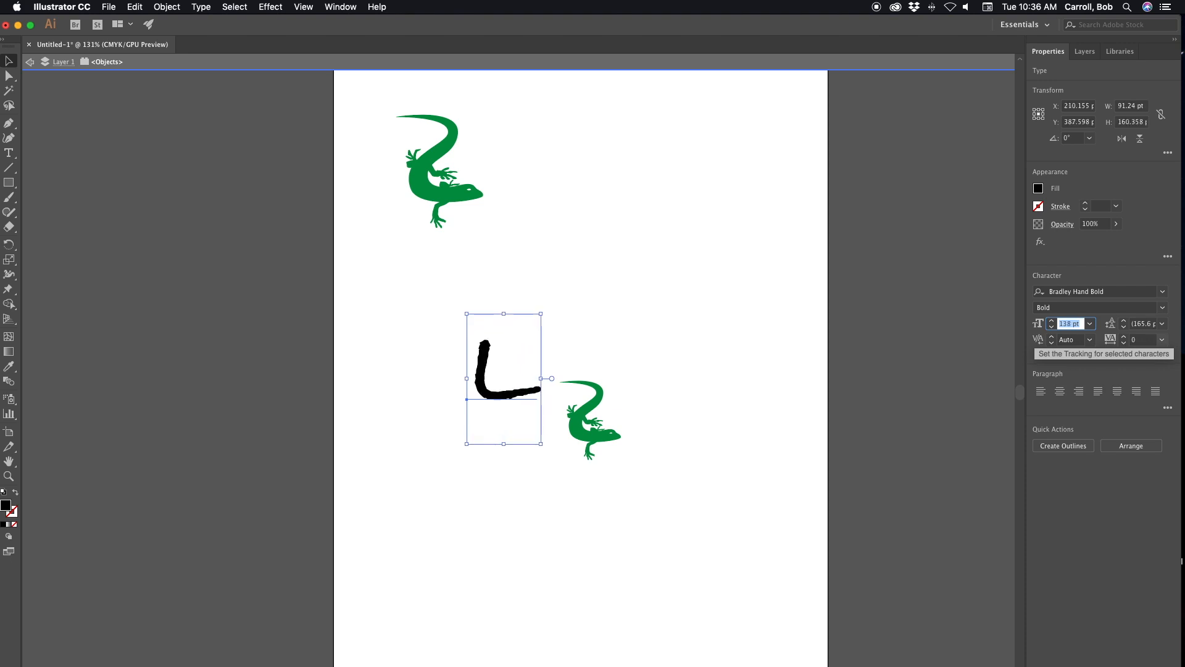
Reduce the letter L's font size to 125 pt and move the letter down and farther left of the lower lizard.
{"action": "key", "text": "Down"}
{"action": "key", "text": "Down"}
{"action": "key", "text": "Down"}
{"action": "key", "text": "Down"}
{"action": "key", "text": "Down"}
{"action": "key", "text": "Down"}
{"action": "key", "text": "Down"}
{"action": "key", "text": "Down"}
{"action": "key", "text": "Down"}
{"action": "key", "text": "Down"}
{"action": "key", "text": "Down"}
{"action": "key", "text": "Down"}
{"action": "key", "text": "Down"}
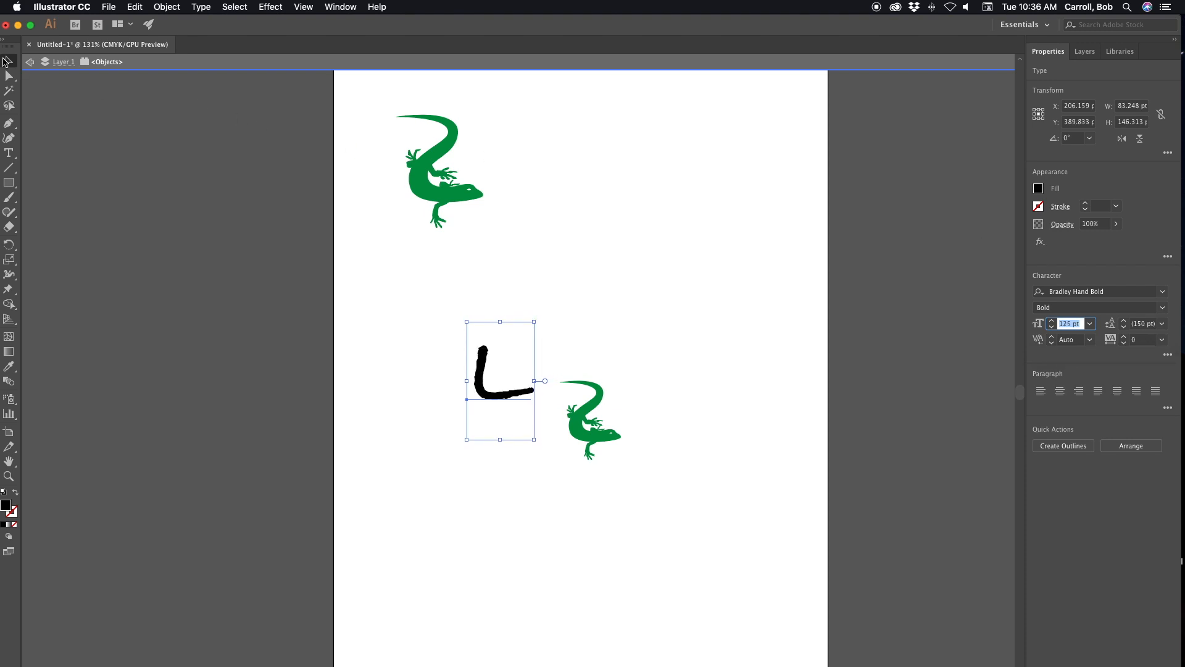
{"action": "left_click_drag", "start_coordinate": [497, 396], "coordinate": [491, 434]}
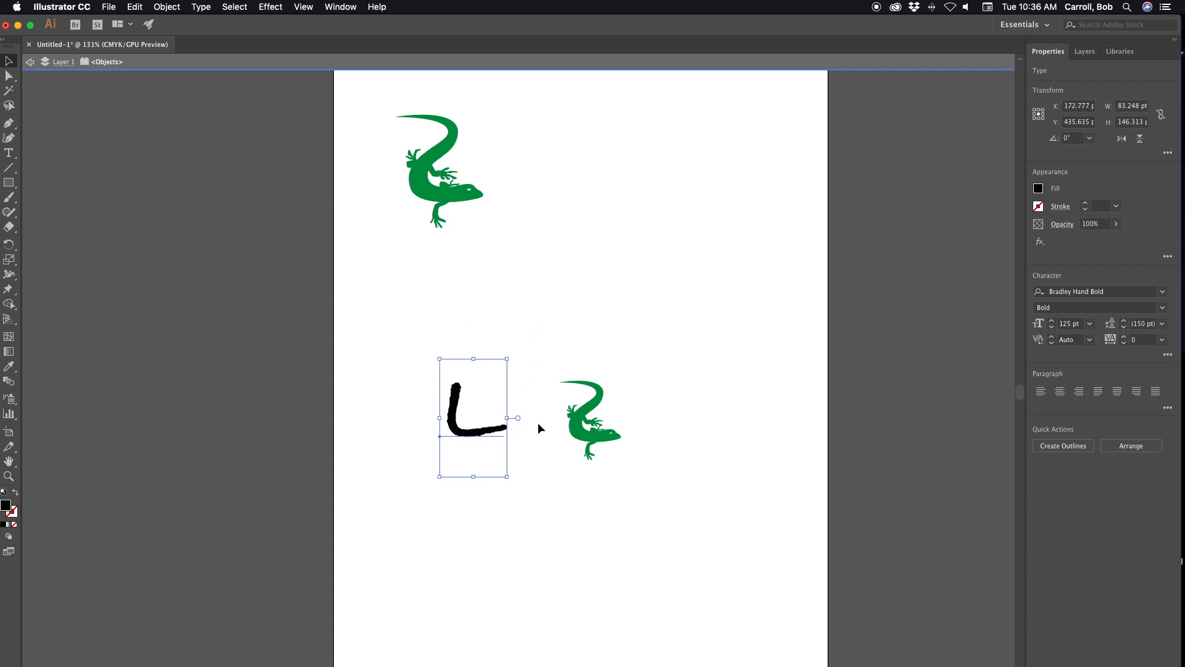
Set the letter L in the Chalkduster font.
{"action": "left_click", "coordinate": [1163, 293]}
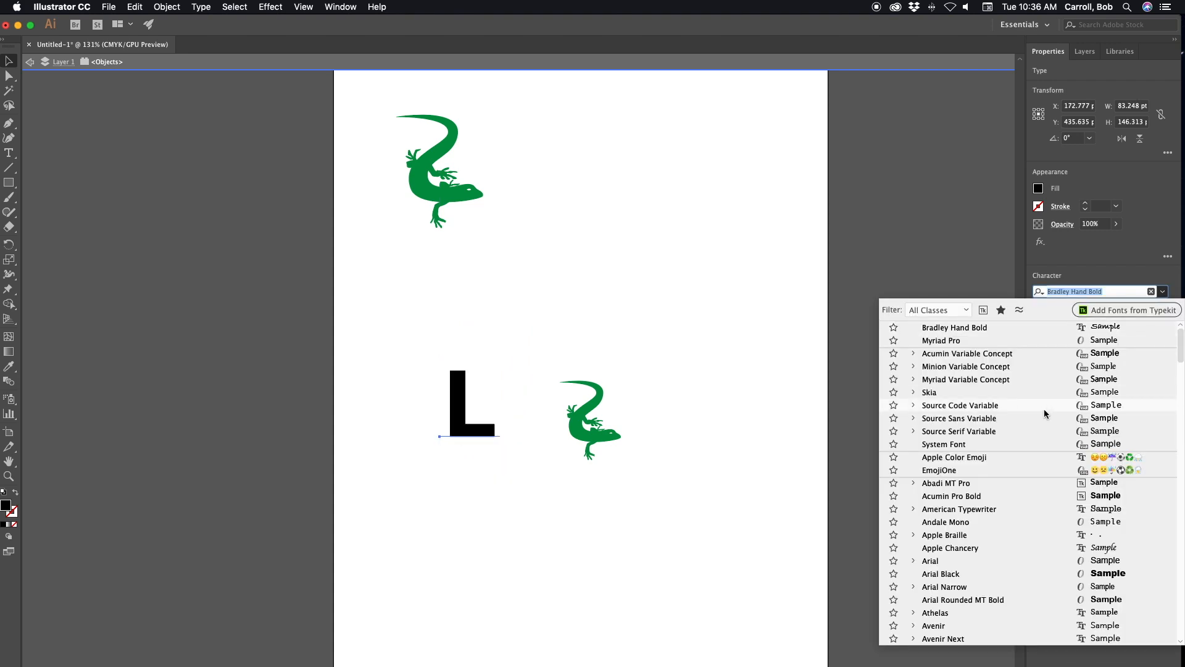
{"action": "scroll", "coordinate": [1001, 508], "scroll_direction": "down", "scroll_amount": 15}
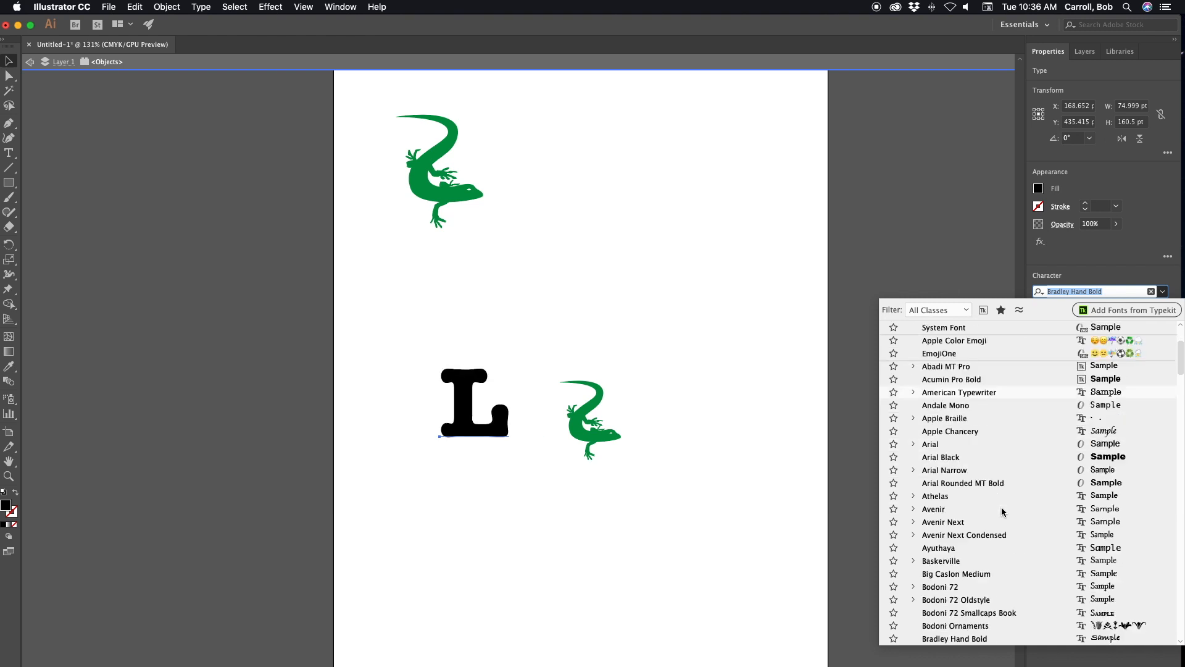
{"action": "scroll", "coordinate": [1001, 507], "scroll_direction": "up", "scroll_amount": 5}
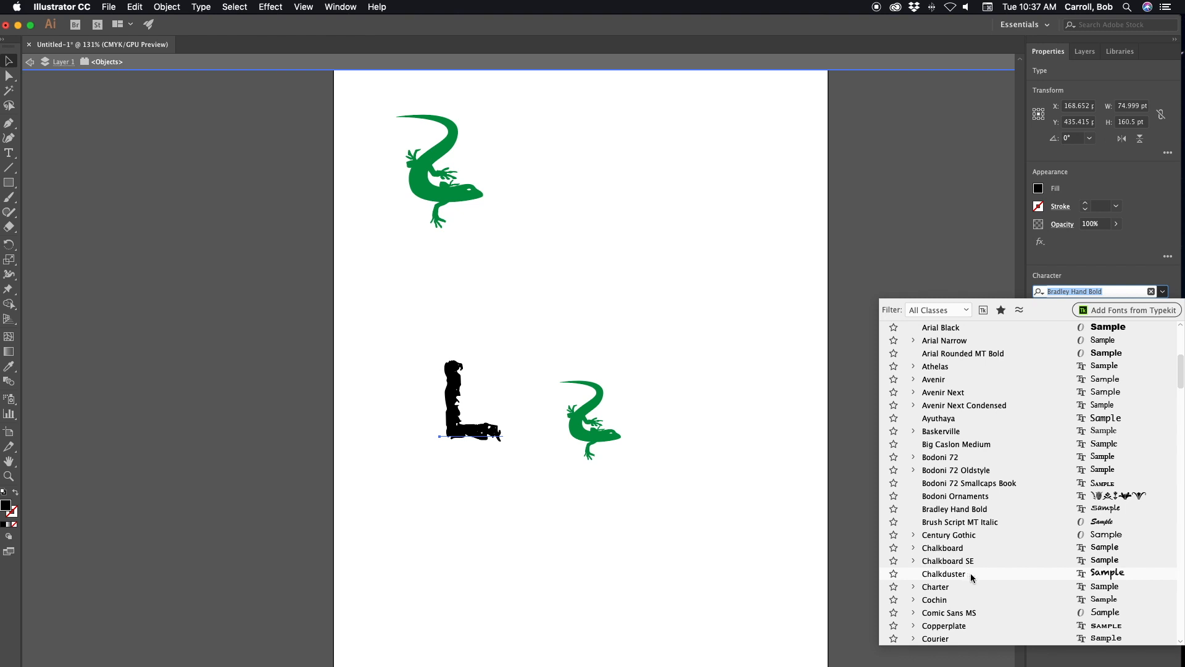
{"action": "left_click", "coordinate": [971, 574]}
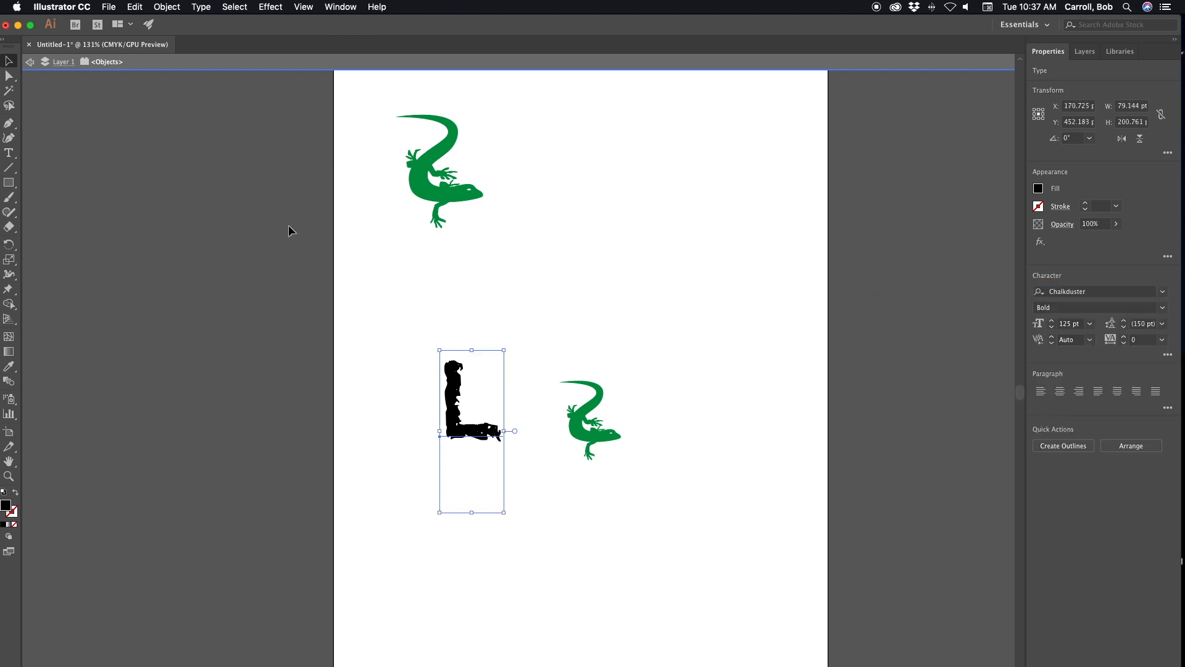
Duplicate the letter L, change the copy to "I" and place it between the L and the lower lizard.
{"action": "key", "text": "super"}
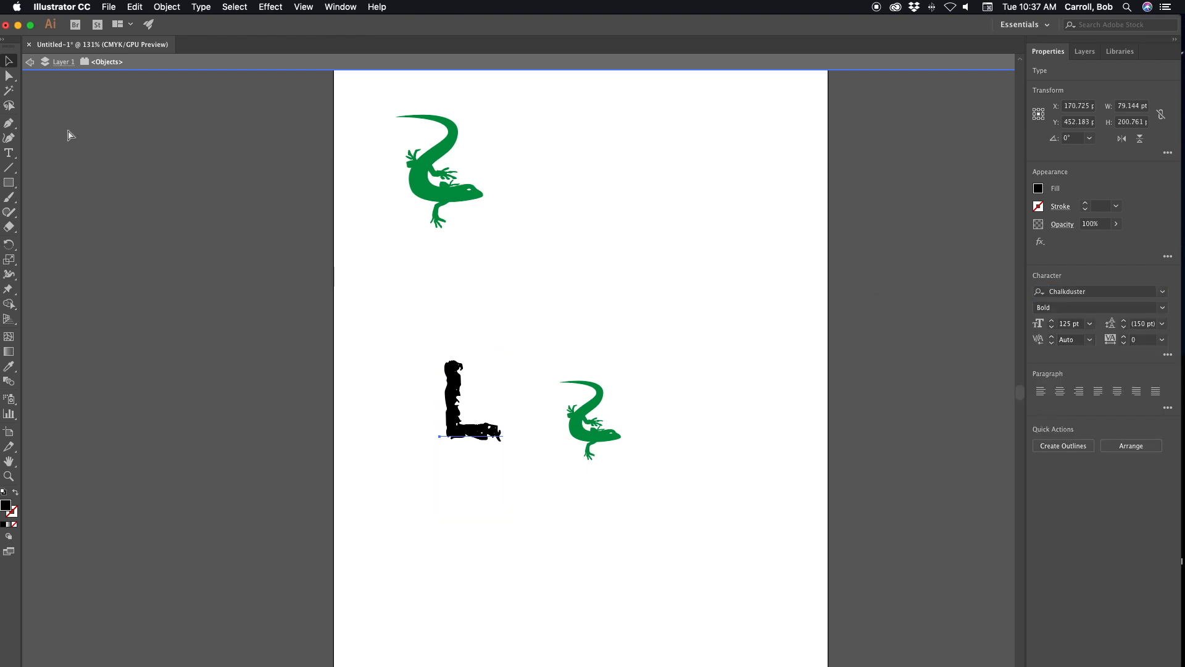
{"action": "key", "text": "super+v"}
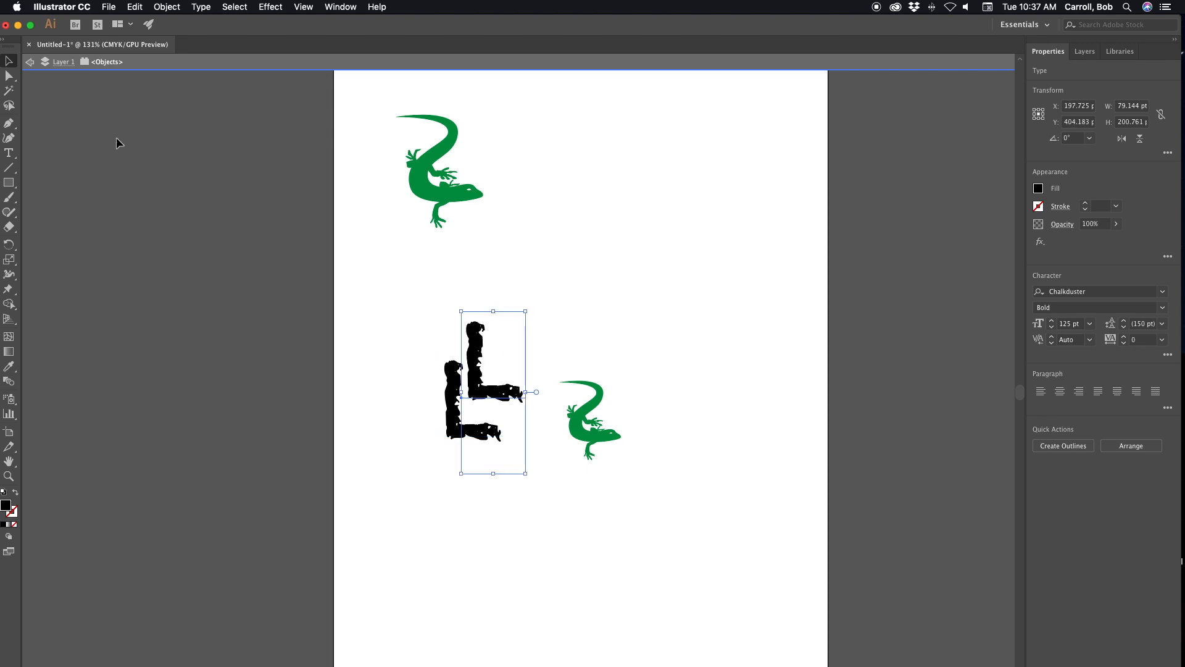
{"action": "double_click", "coordinate": [496, 367]}
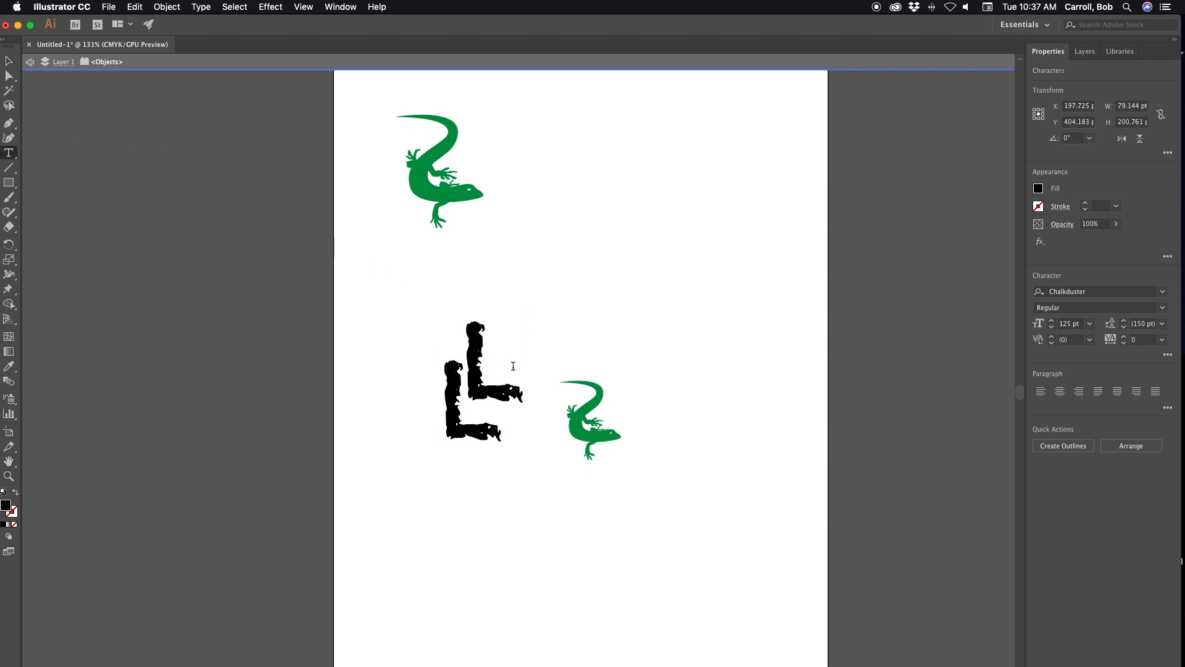
{"action": "double_click", "coordinate": [484, 340]}
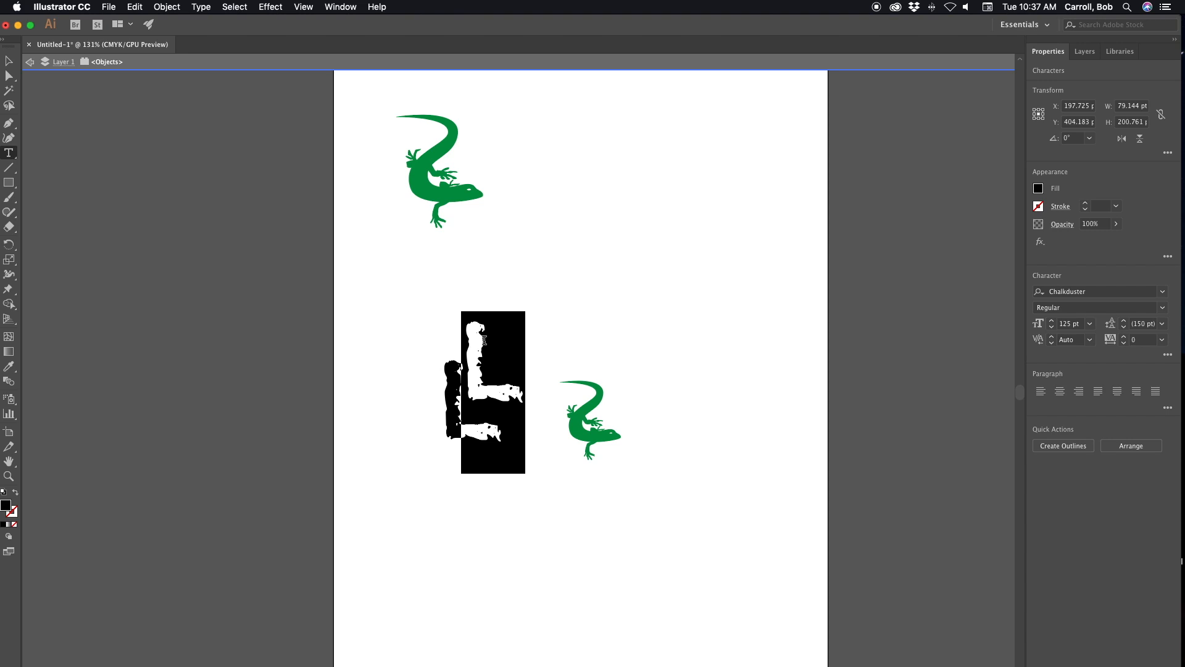
{"action": "type", "text": "I"}
{"action": "left_click_drag", "start_coordinate": [525, 363], "coordinate": [532, 369]}
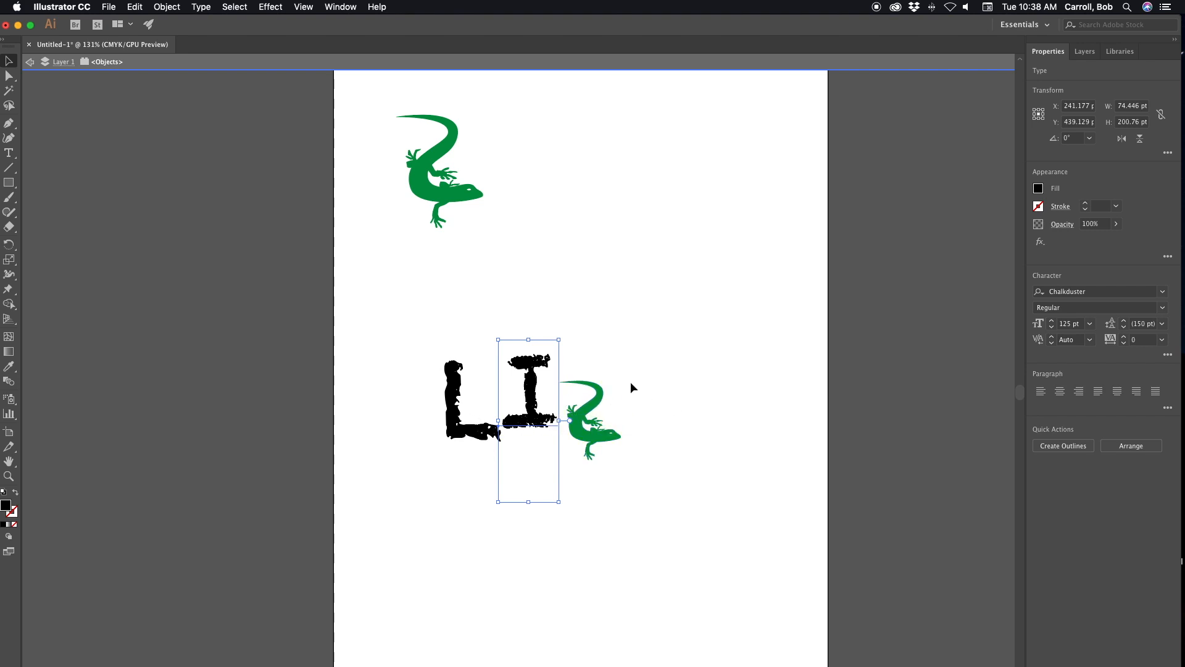
Paste three more copies of the letter L and line them up at varying heights to the right of the lower lizard.
{"action": "key", "text": "super+v"}
{"action": "left_click_drag", "start_coordinate": [487, 388], "coordinate": [645, 411]}
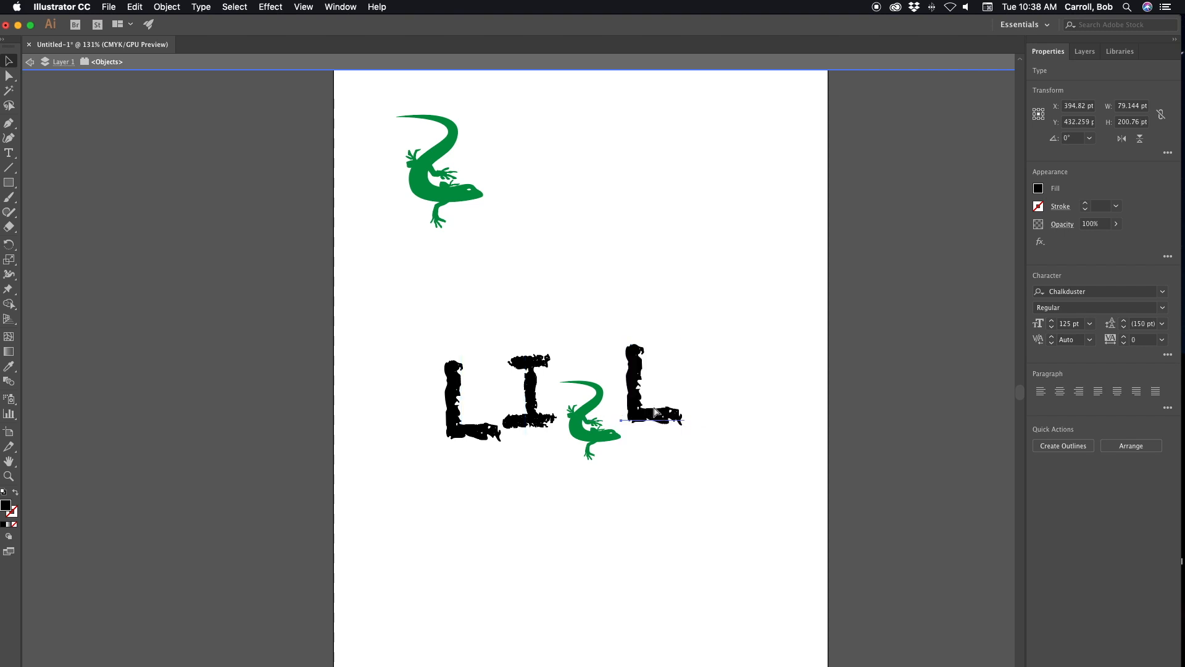
{"action": "key", "text": "super+v"}
{"action": "left_click_drag", "start_coordinate": [494, 386], "coordinate": [724, 430]}
{"action": "key", "text": "super+v"}
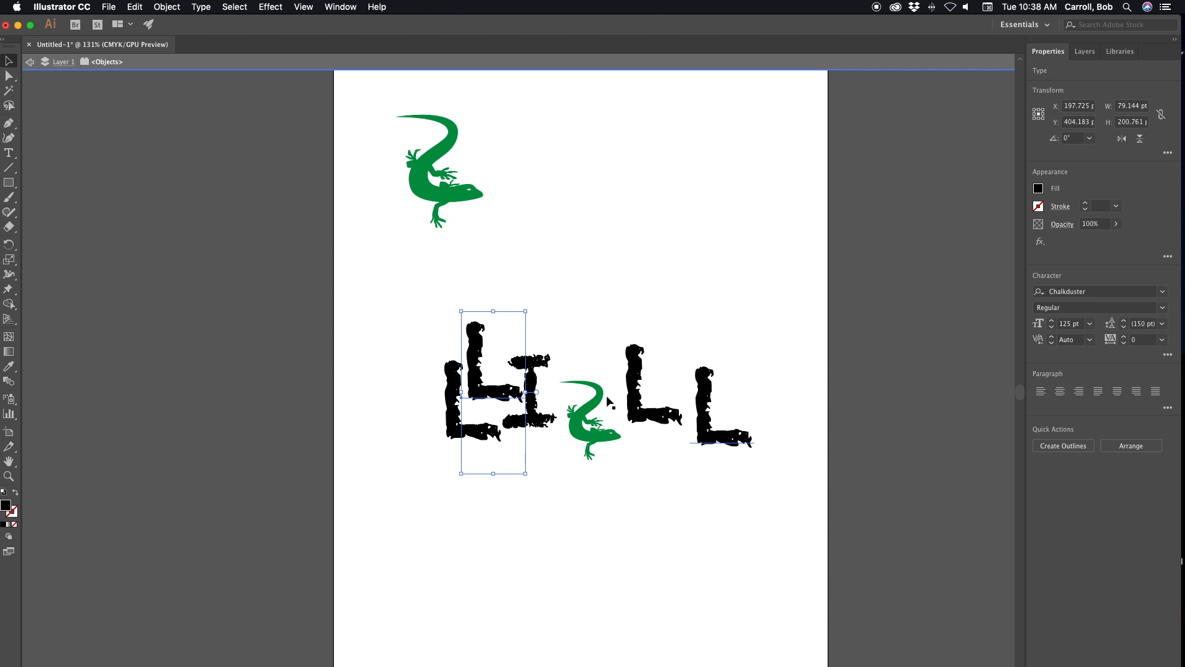
{"action": "left_click_drag", "start_coordinate": [485, 393], "coordinate": [765, 408]}
{"action": "left_click_drag", "start_coordinate": [764, 407], "coordinate": [765, 407]}
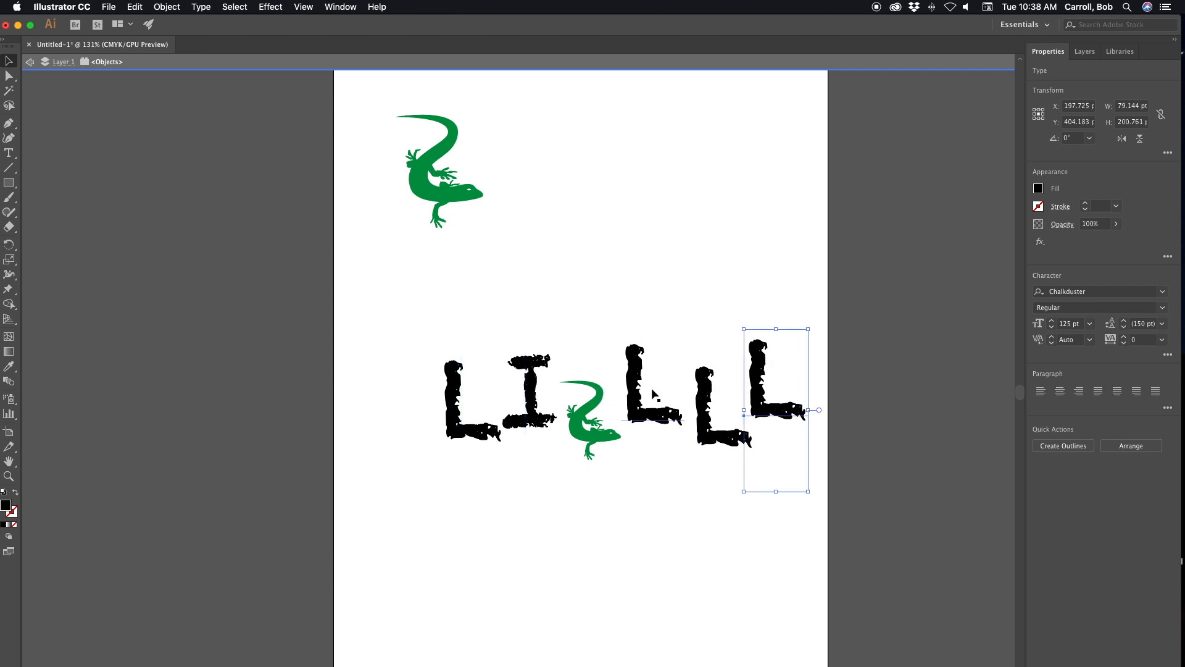
Change the three L copies to the right of the lizard to "A", "R" and "D".
{"action": "double_click", "coordinate": [648, 408]}
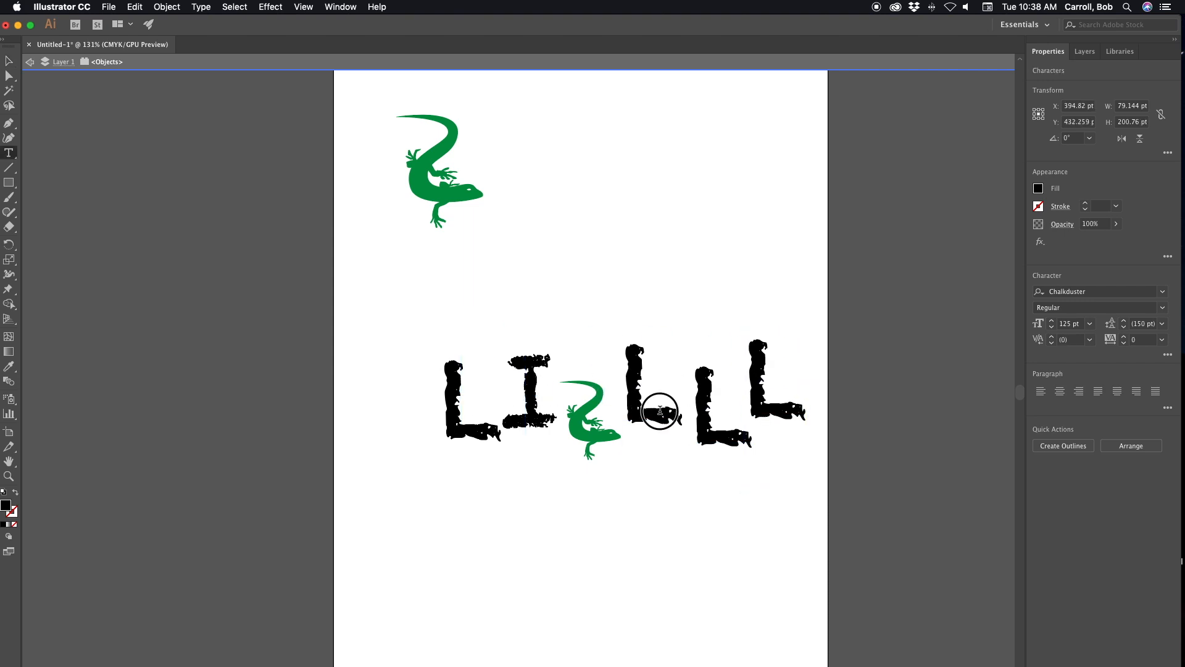
{"action": "left_click_drag", "start_coordinate": [648, 409], "coordinate": [659, 409]}
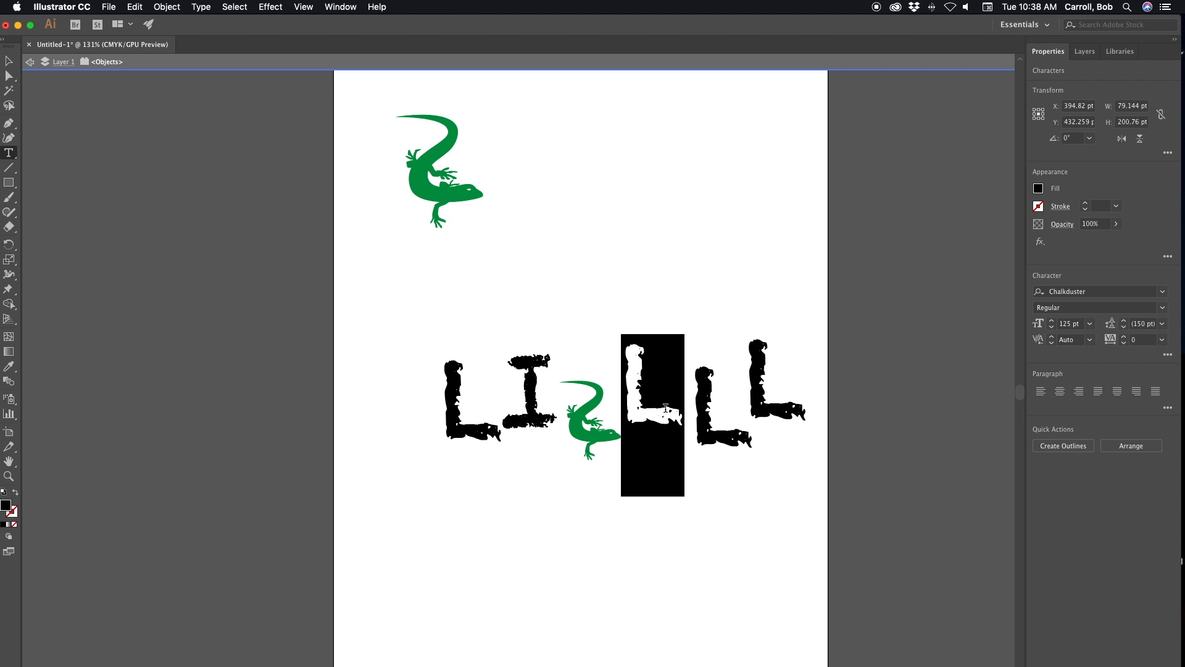
{"action": "type", "text": "A"}
{"action": "left_click_drag", "start_coordinate": [696, 431], "coordinate": [717, 431]}
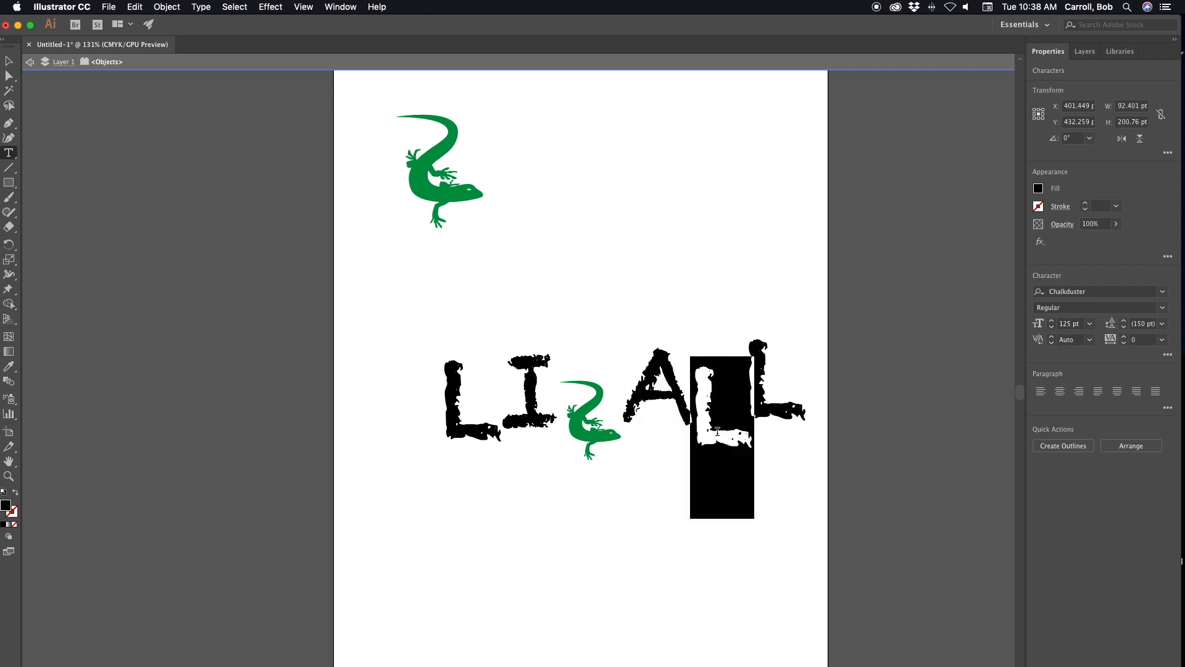
{"action": "type", "text": "R"}
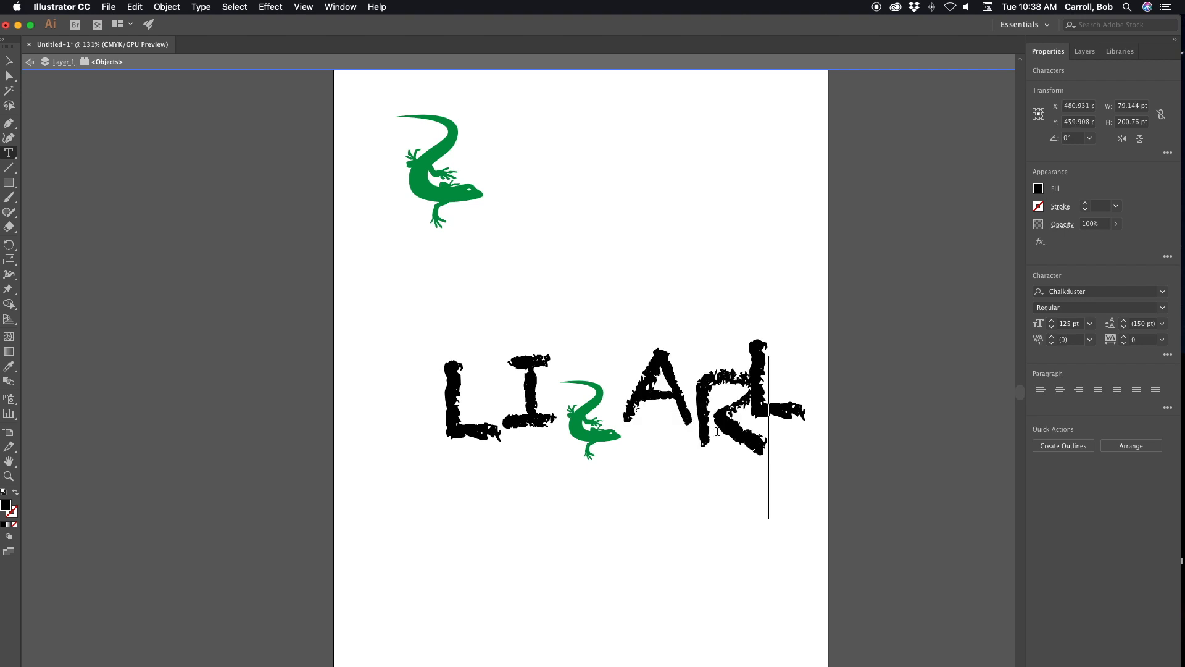
{"action": "left_click_drag", "start_coordinate": [765, 415], "coordinate": [780, 415]}
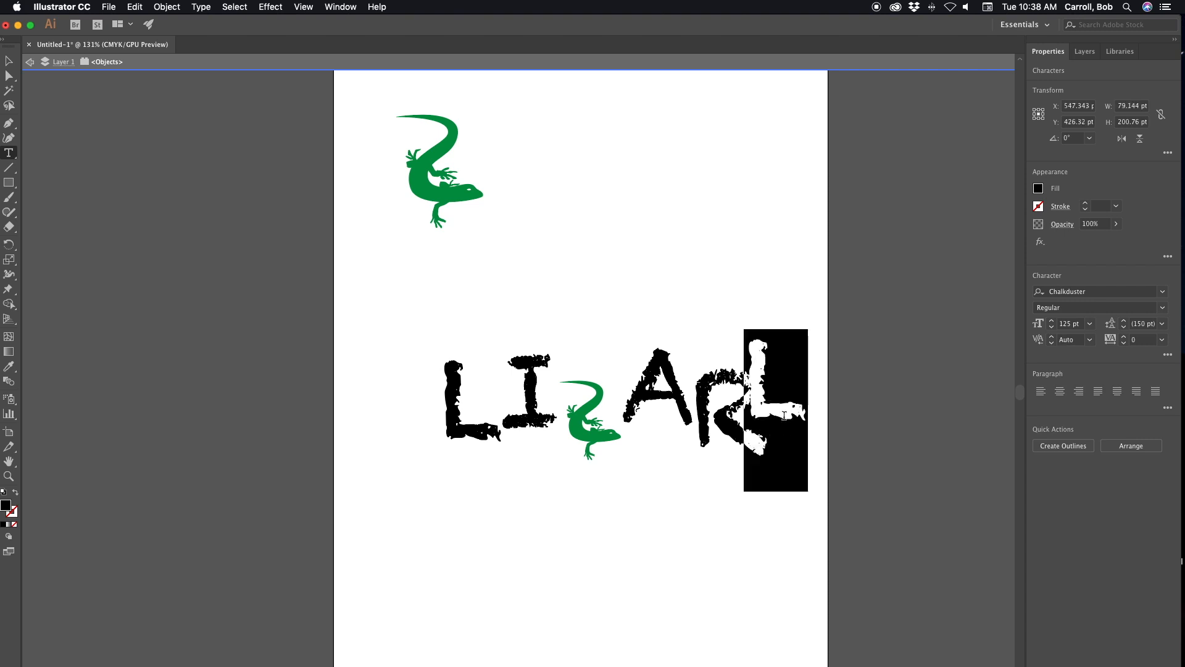
{"action": "type", "text": "D"}
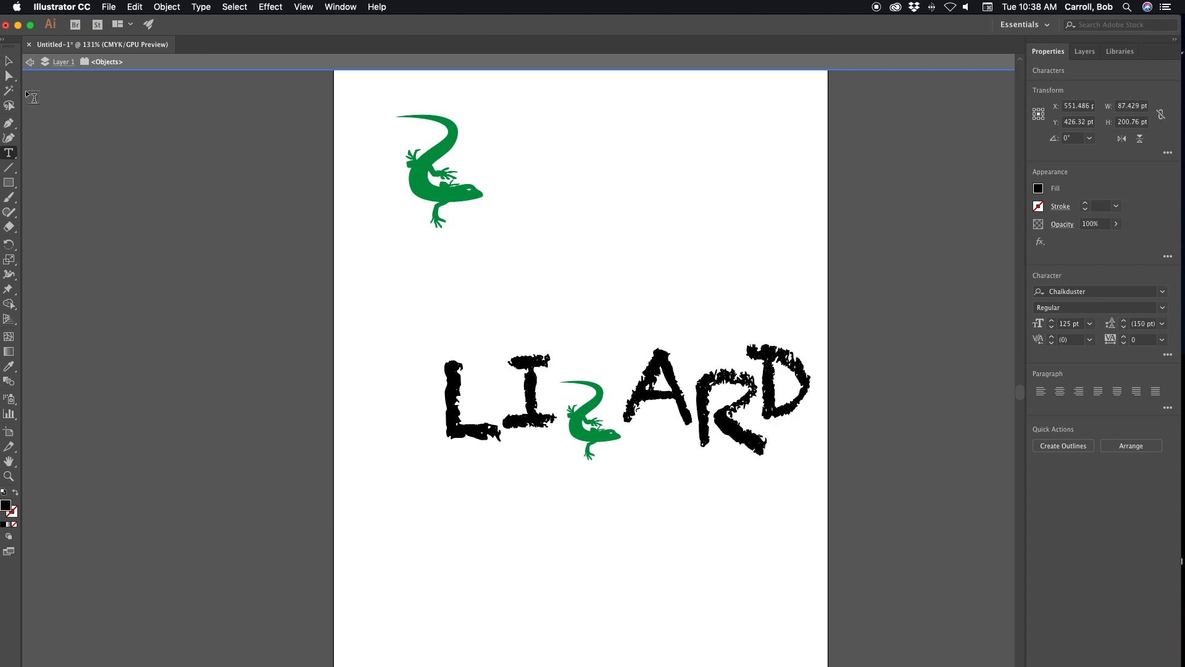
Reposition the letters L, I, A, R and D at staggered heights and with closer spacing around the lower lizard.
{"action": "left_click", "coordinate": [6, 62]}
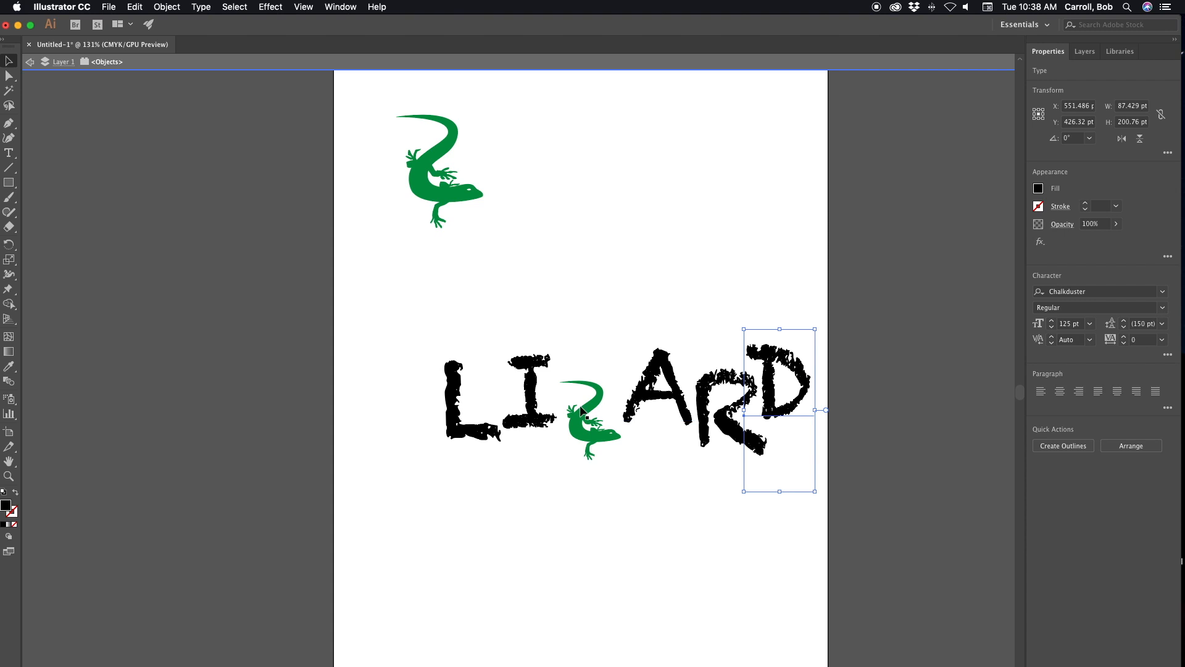
{"action": "left_click_drag", "start_coordinate": [476, 430], "coordinate": [512, 400]}
{"action": "left_click_drag", "start_coordinate": [689, 408], "coordinate": [784, 411]}
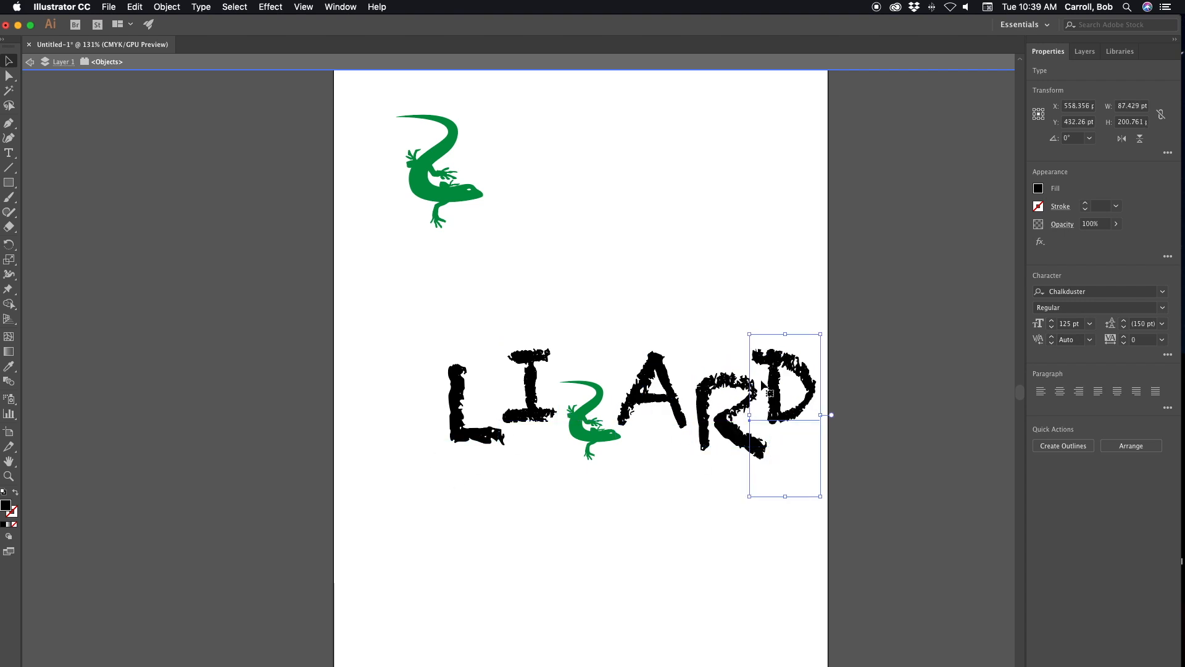
{"action": "left_click_drag", "start_coordinate": [530, 390], "coordinate": [532, 384]}
{"action": "left_click_drag", "start_coordinate": [462, 406], "coordinate": [468, 402]}
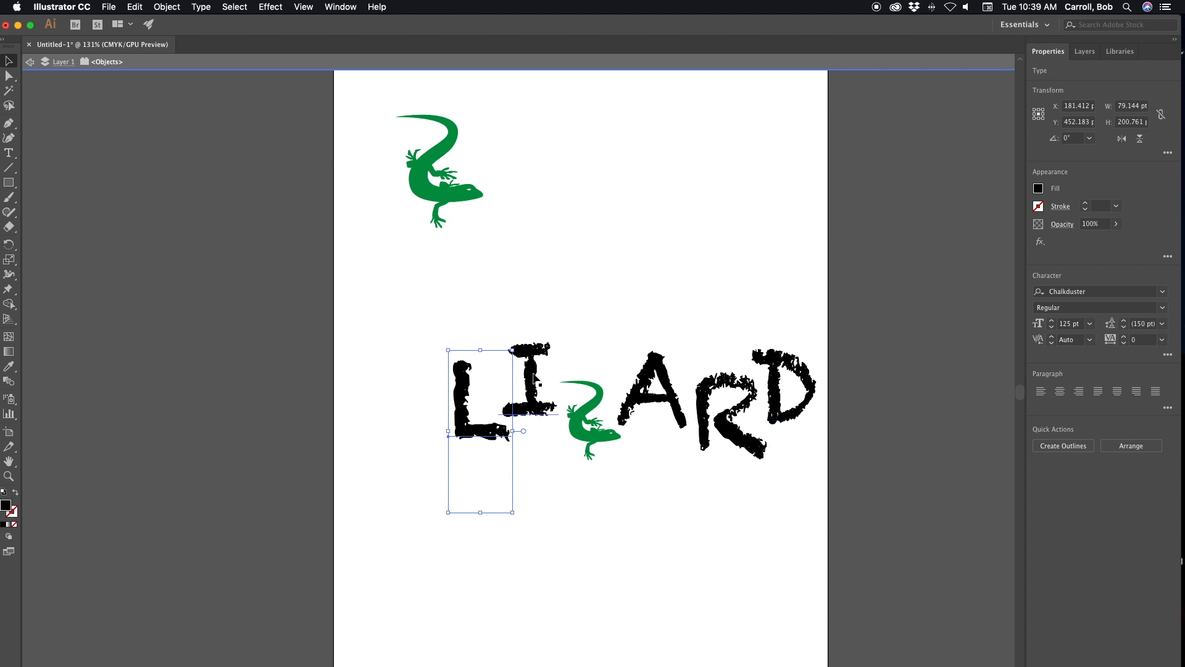
{"action": "left_click_drag", "start_coordinate": [729, 436], "coordinate": [723, 446]}
{"action": "mouse_move", "coordinate": [788, 415]}
{"action": "left_mouse_down"}
{"action": "mouse_move", "coordinate": [778, 412]}
{"action": "mouse_move", "coordinate": [782, 422]}
{"action": "left_mouse_up"}
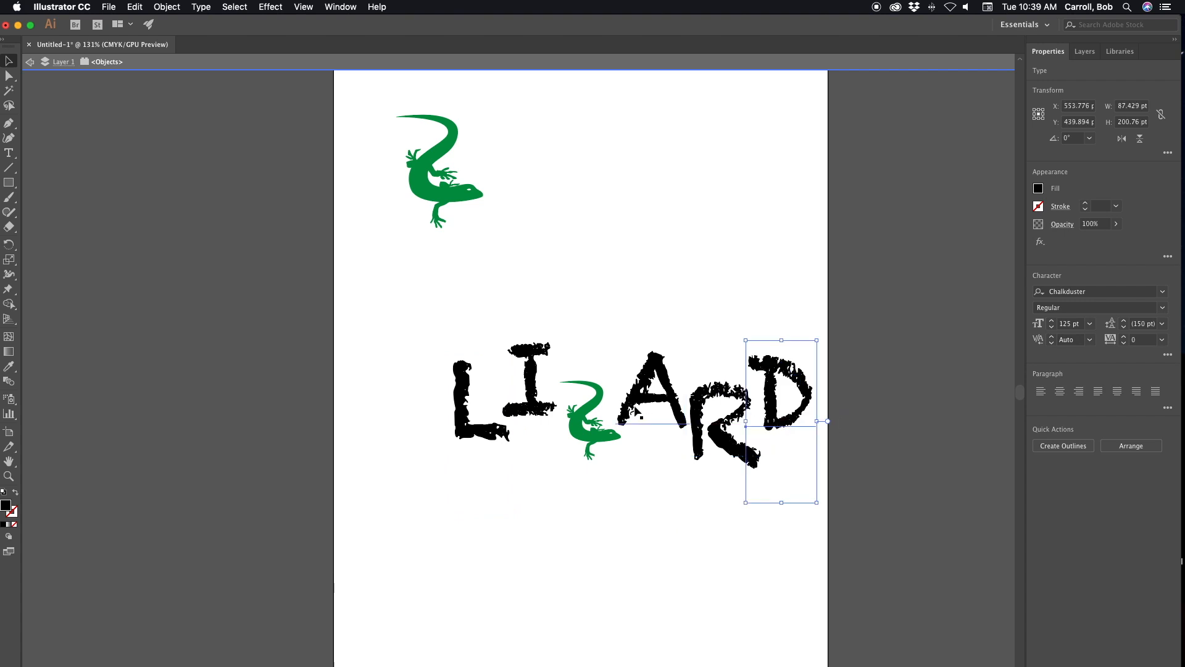
Nudge the letter A 3 pt left towards the lizard and the letter L 3 pt down.
{"action": "left_click", "coordinate": [623, 403]}
{"action": "key", "text": "Left"}
{"action": "key", "text": "Left"}
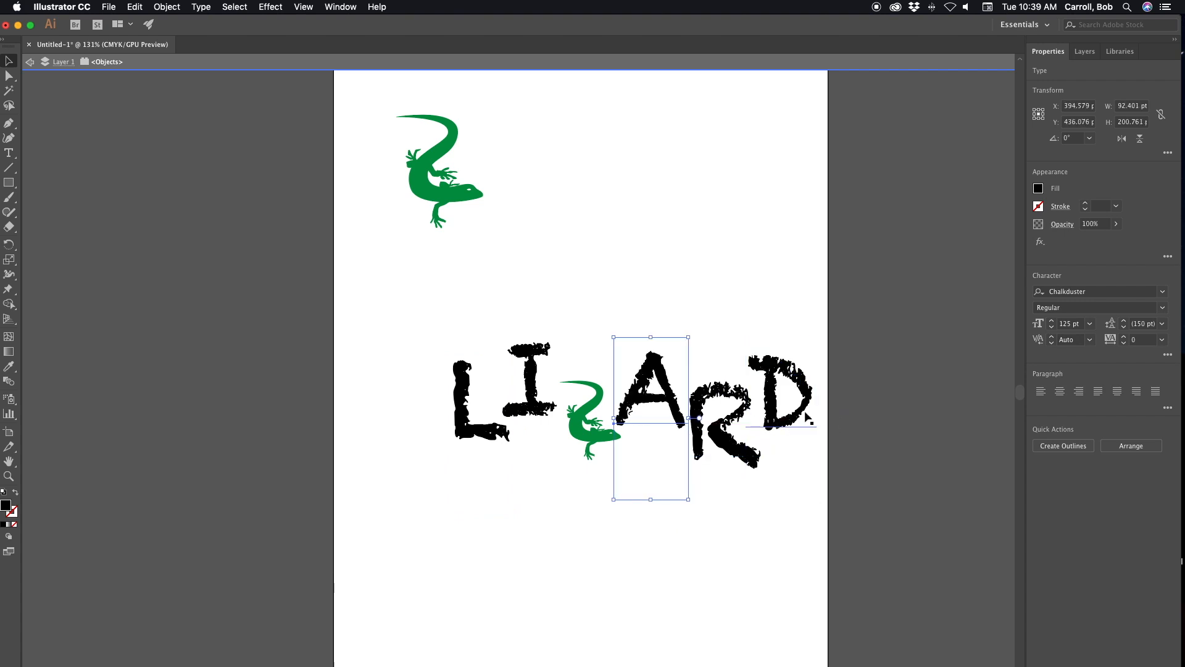
{"action": "key", "text": "Left"}
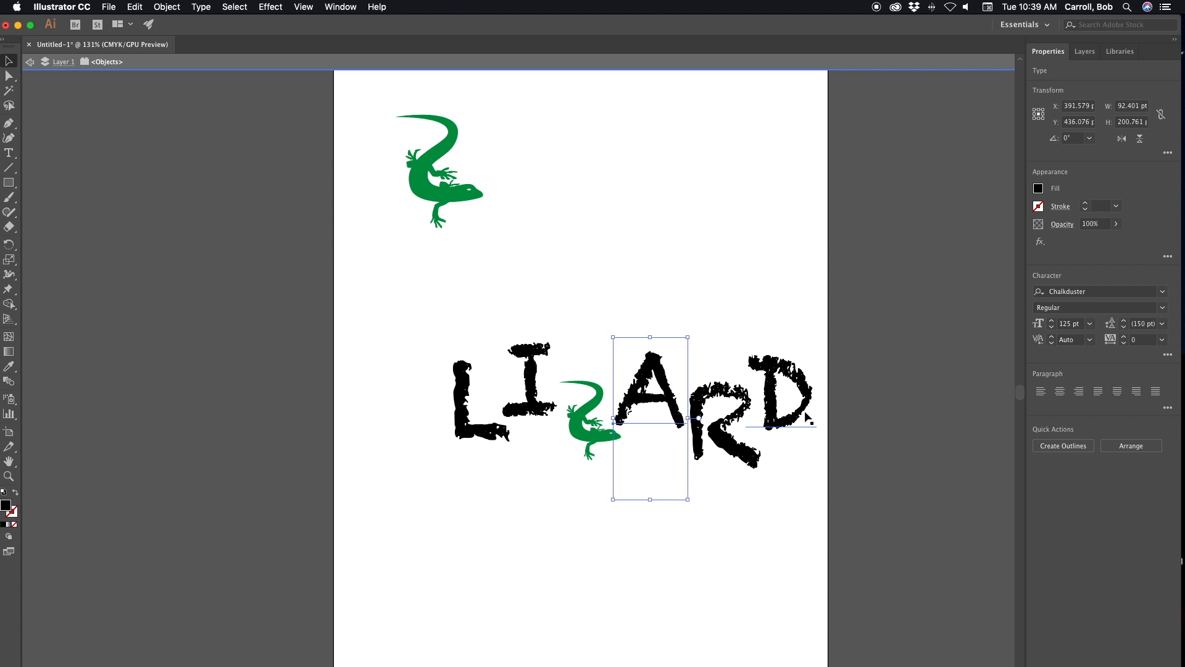
{"action": "left_click", "coordinate": [501, 434]}
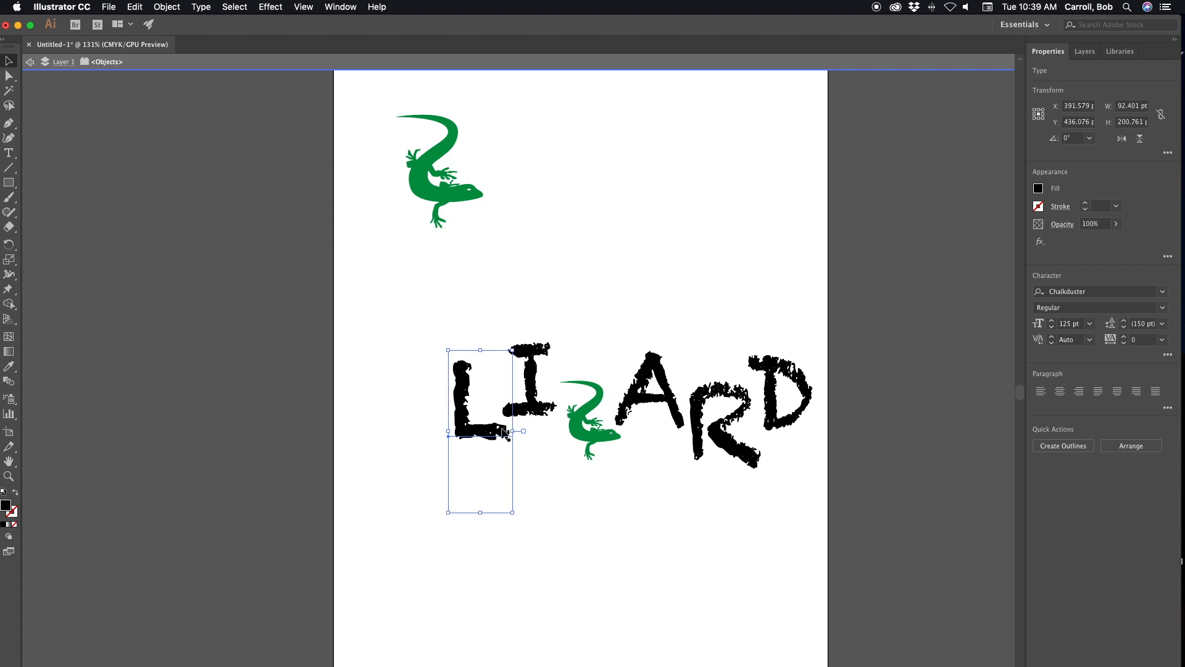
{"action": "key", "text": "Down"}
{"action": "key", "text": "Down"}
{"action": "key", "text": "Down"}
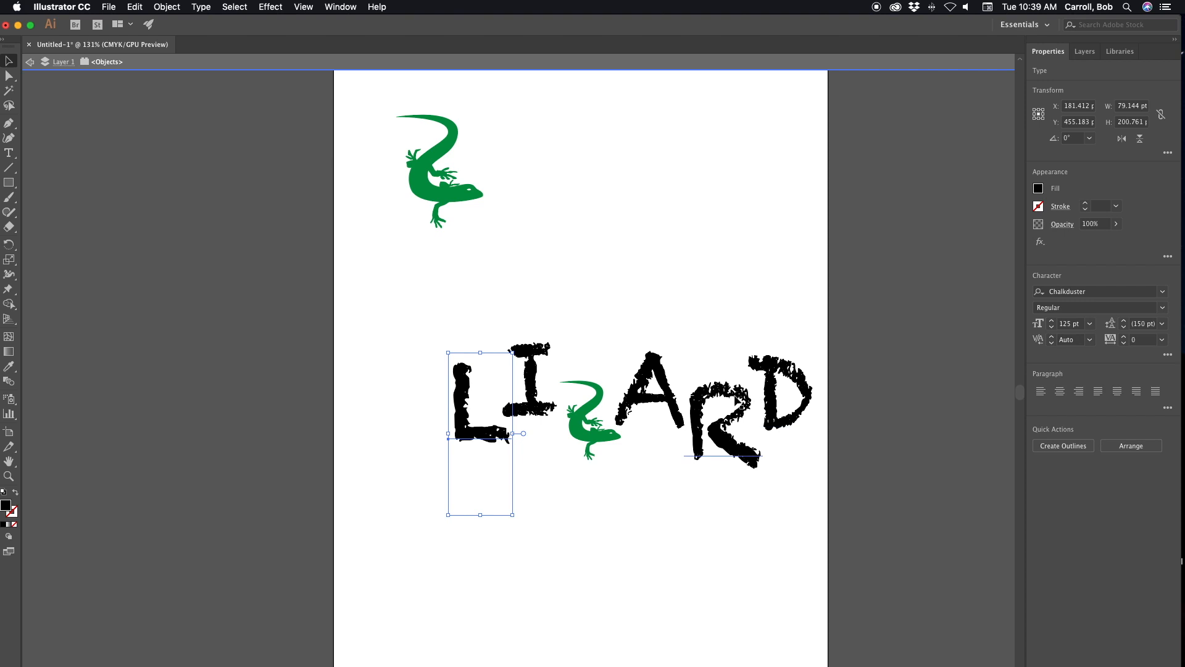
Nudge the letter L 1 pt right, closer to the I.
{"action": "left_click", "coordinate": [699, 434]}
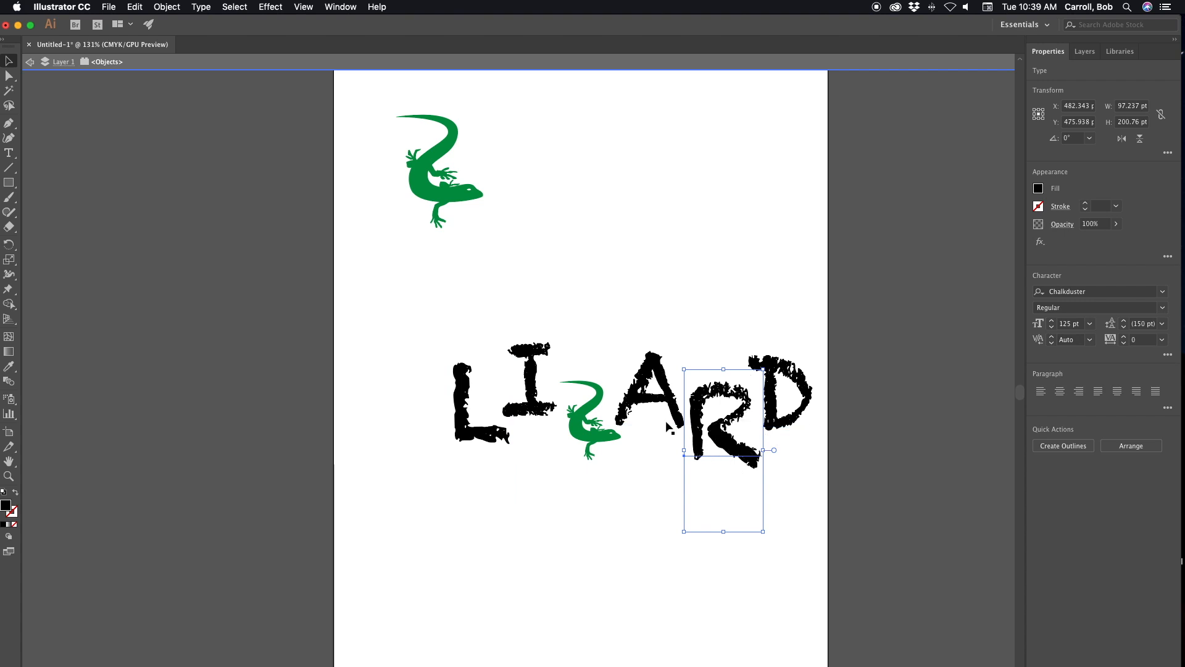
{"action": "left_click", "coordinate": [525, 414]}
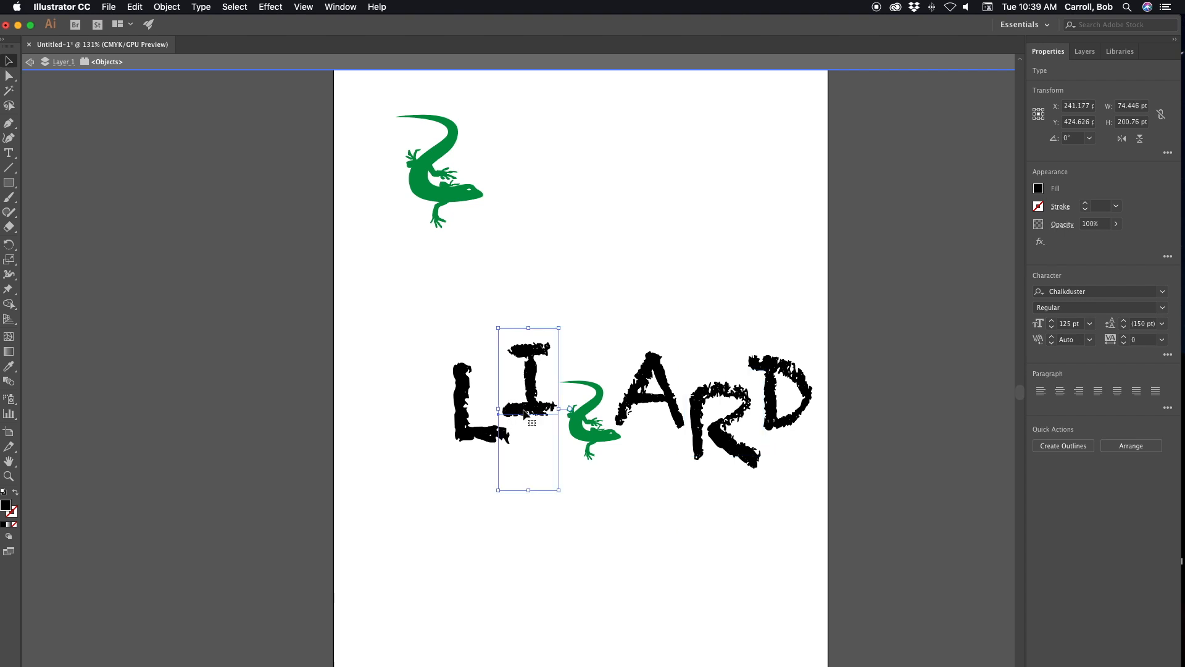
{"action": "key", "text": "Right"}
{"action": "key", "text": "Left"}
{"action": "left_click", "coordinate": [462, 430]}
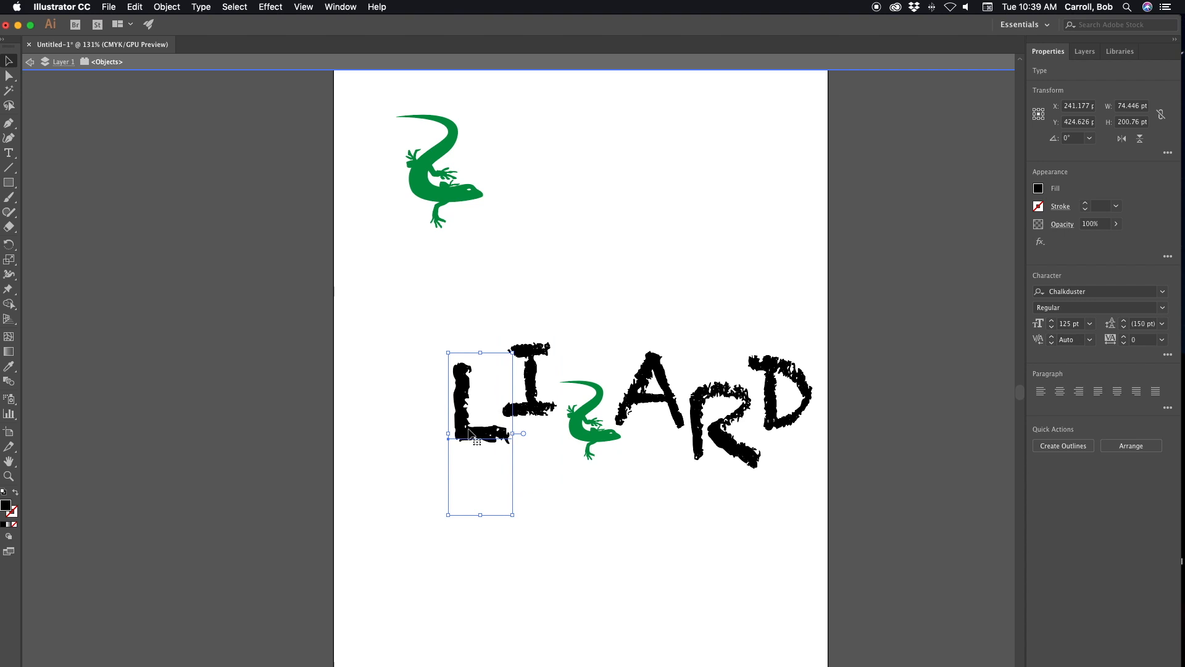
{"action": "key", "text": "Right"}
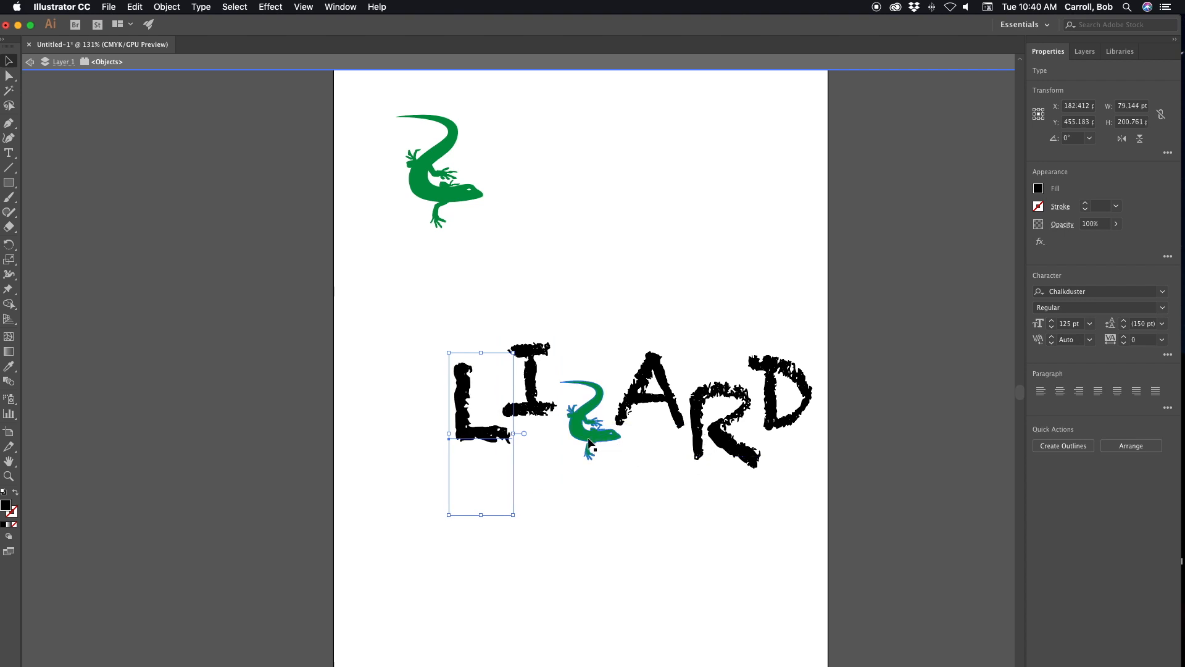
Set the font size of the letters L, I, A, R and D together to 115 pt.
{"action": "left_click", "coordinate": [531, 405]}
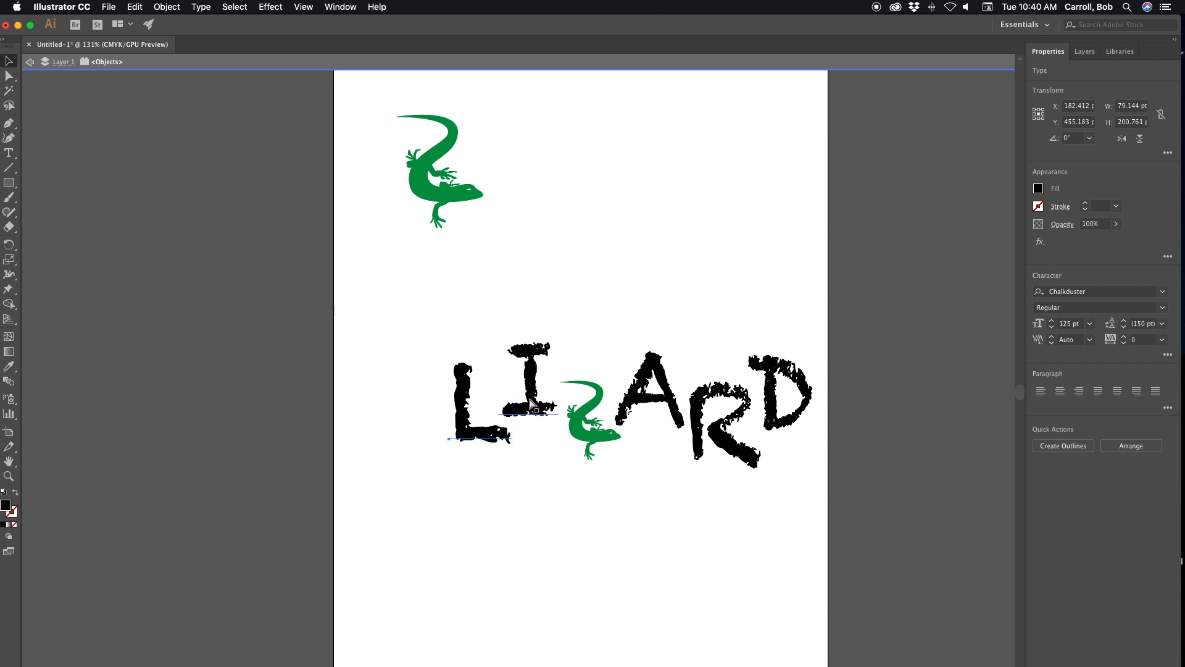
{"action": "left_click", "coordinate": [536, 404]}
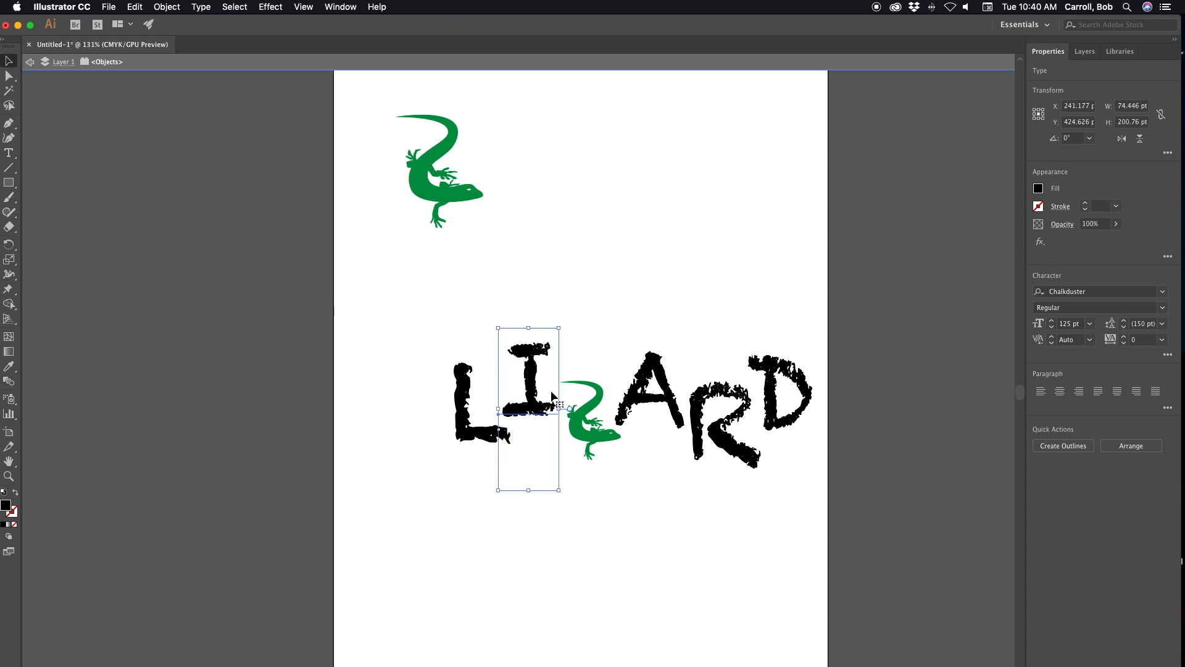
{"action": "left_click", "coordinate": [460, 408], "text": "shift"}
{"action": "left_click", "coordinate": [648, 384], "text": "shift"}
{"action": "left_click", "coordinate": [719, 401], "text": "shift"}
{"action": "left_click", "coordinate": [781, 376], "text": "shift"}
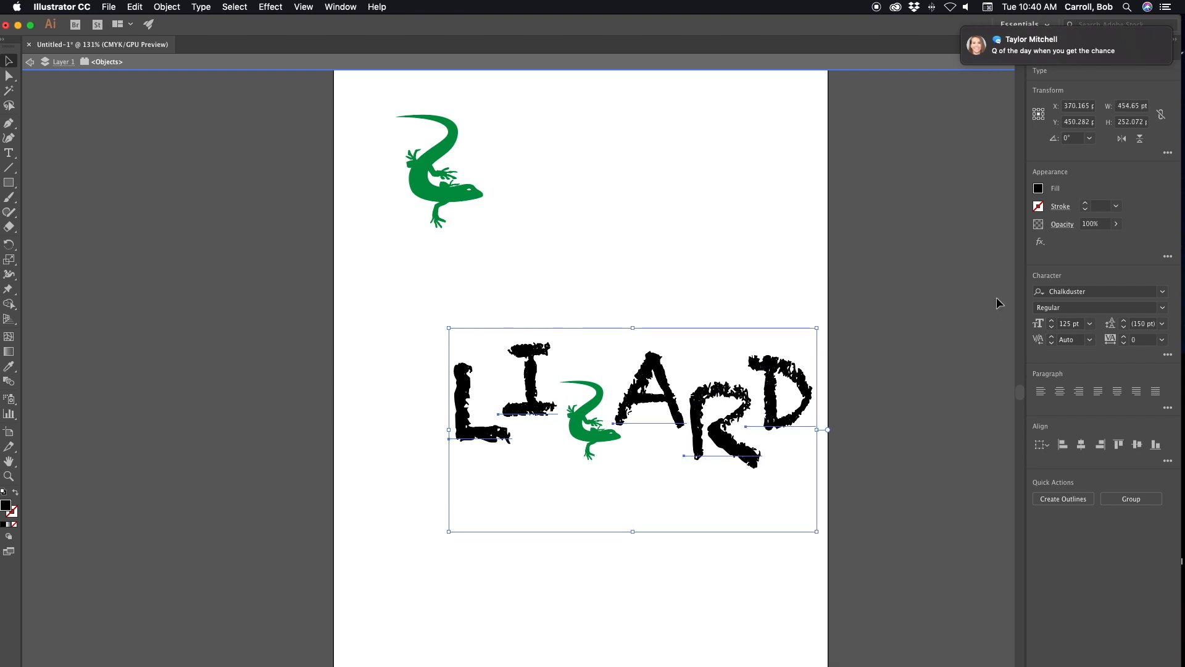
{"action": "left_click", "coordinate": [1071, 323]}
{"action": "key", "text": "Down"}
{"action": "key", "text": "Down"}
{"action": "key", "text": "Down"}
{"action": "key", "text": "Down"}
{"action": "key", "text": "Down"}
{"action": "key", "text": "Down"}
{"action": "key", "text": "Down"}
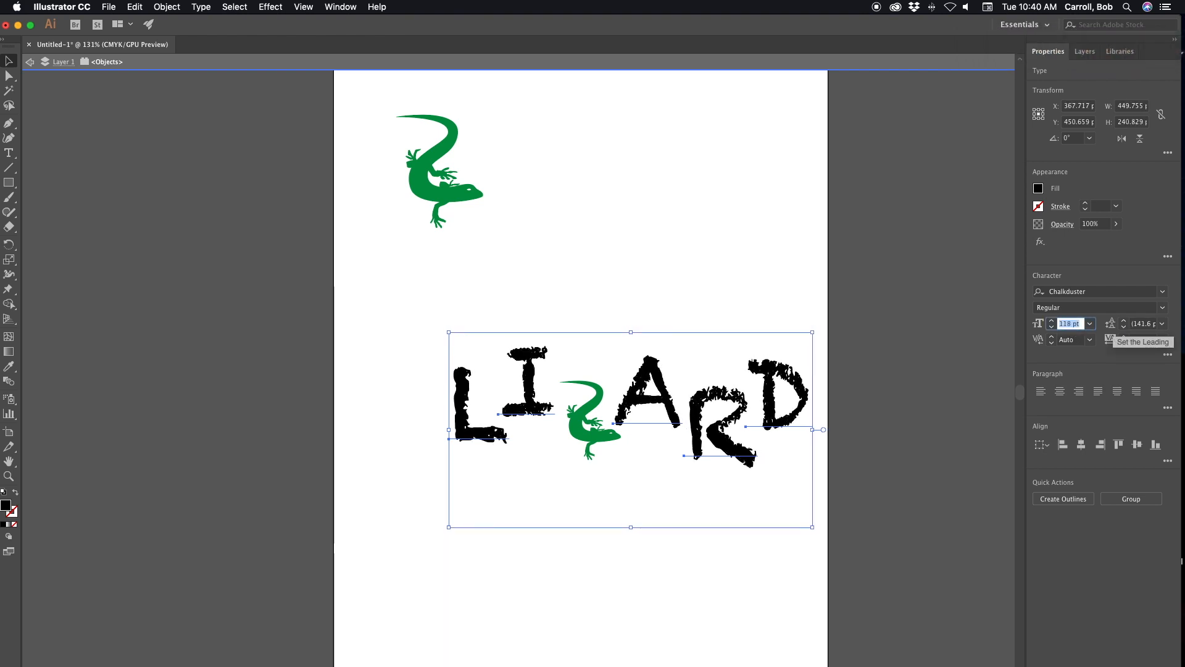
{"action": "key", "text": "Down"}
{"action": "key", "text": "Down"}
{"action": "key", "text": "Down"}
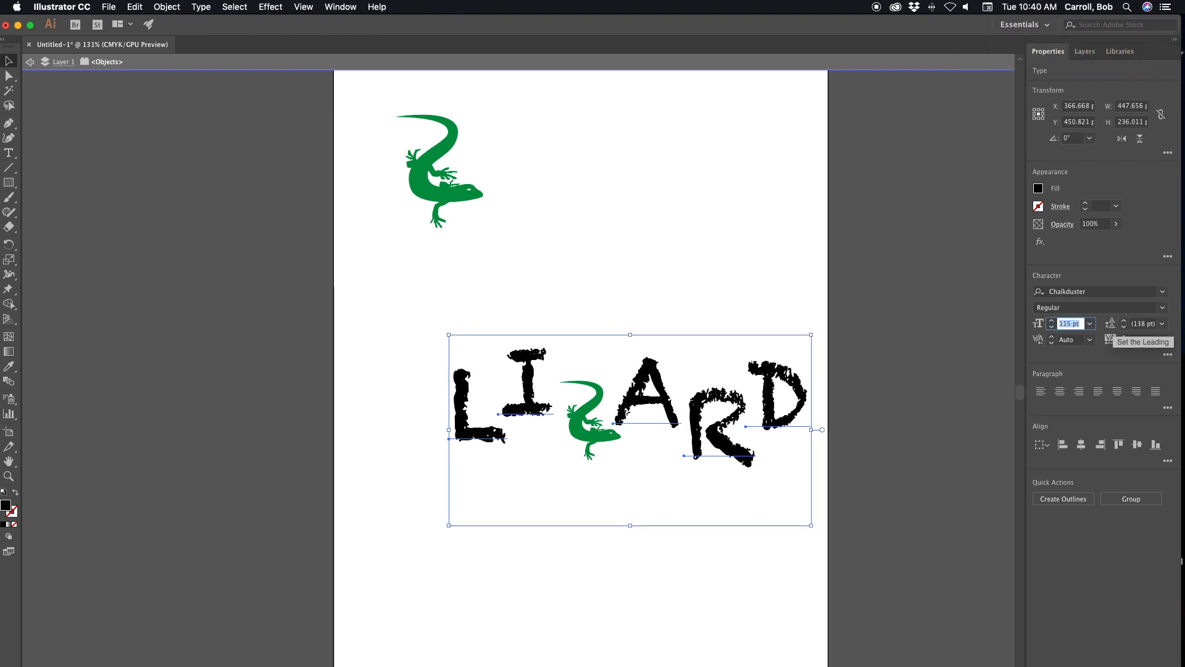
{"action": "left_click", "coordinate": [501, 301]}
Nudge the letter I 4 pt right towards the lower lizard and shift the L right to close up beside it.
{"action": "left_click", "coordinate": [521, 398]}
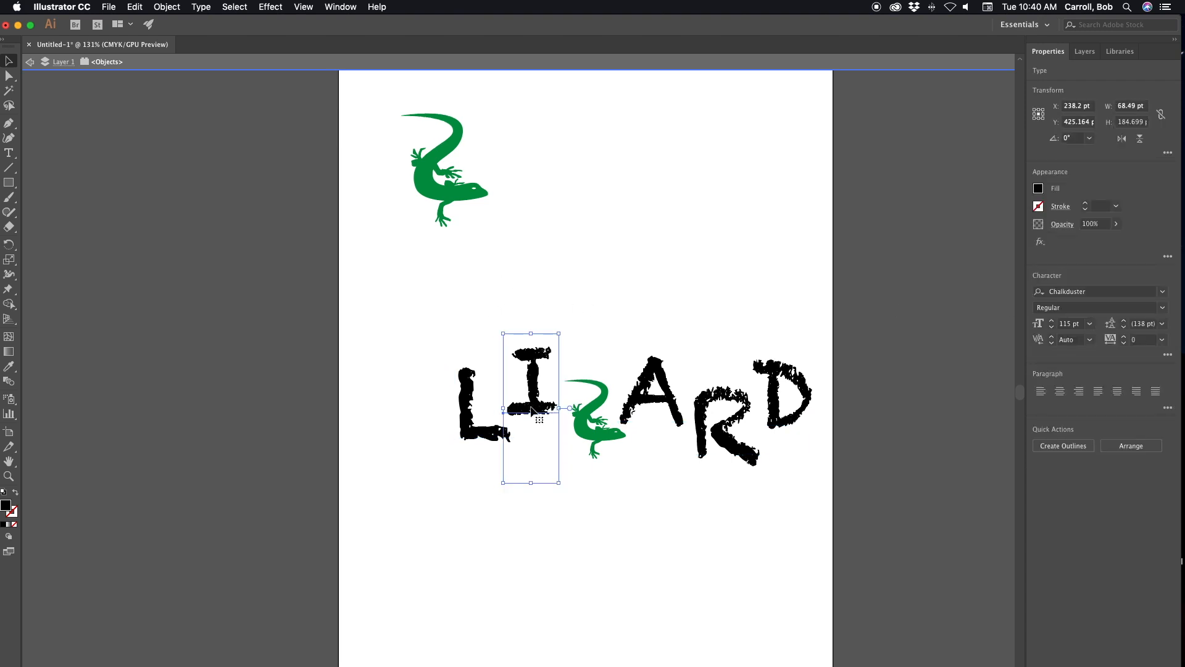
{"action": "left_click", "coordinate": [496, 437]}
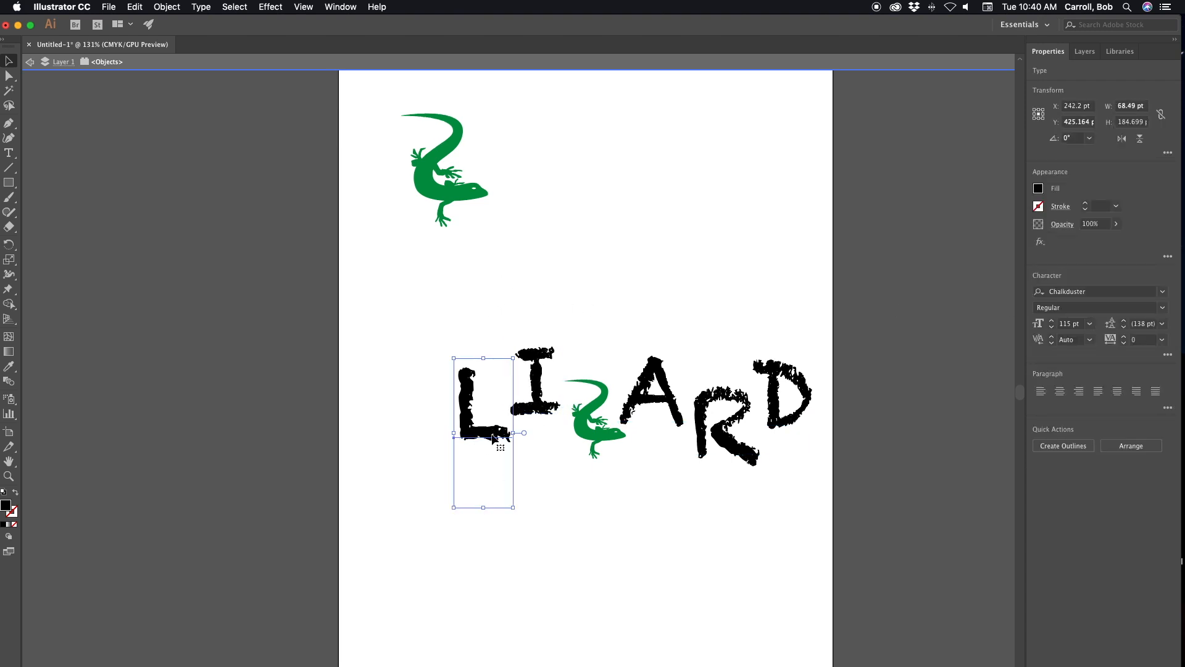
{"action": "key", "text": "Right"}
{"action": "key", "text": "Right"}
{"action": "key", "text": "Right"}
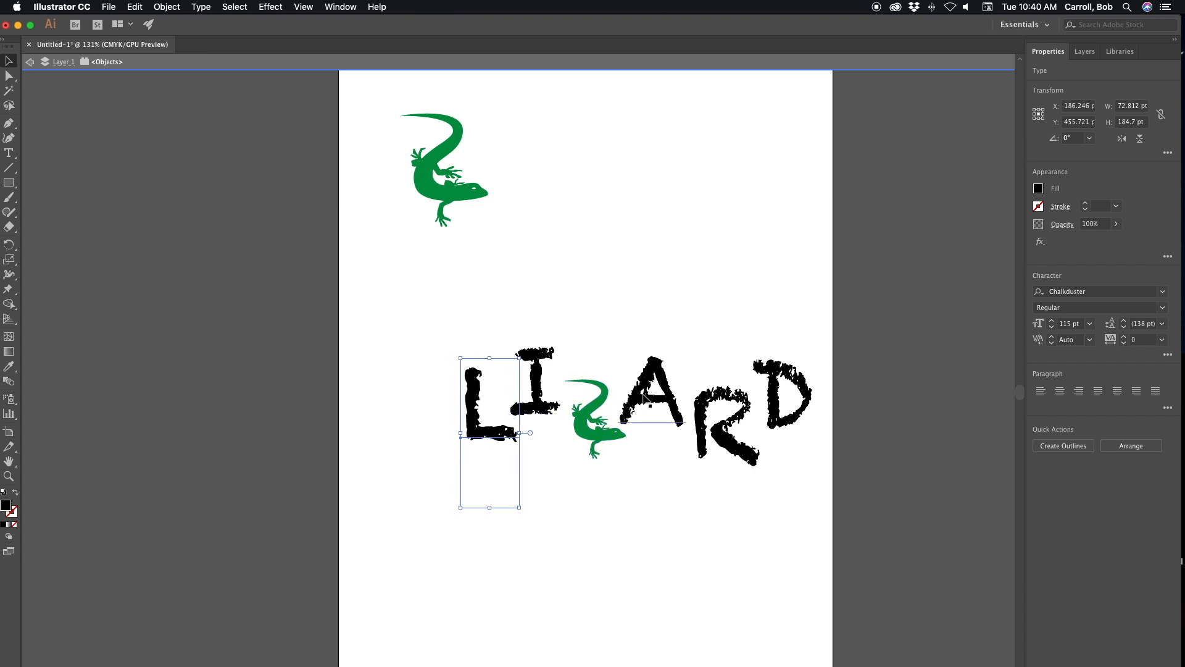
Nudge the letter A slightly left towards the lower lizard and shift the R left to X 473.454 pt.
{"action": "left_click", "coordinate": [642, 391]}
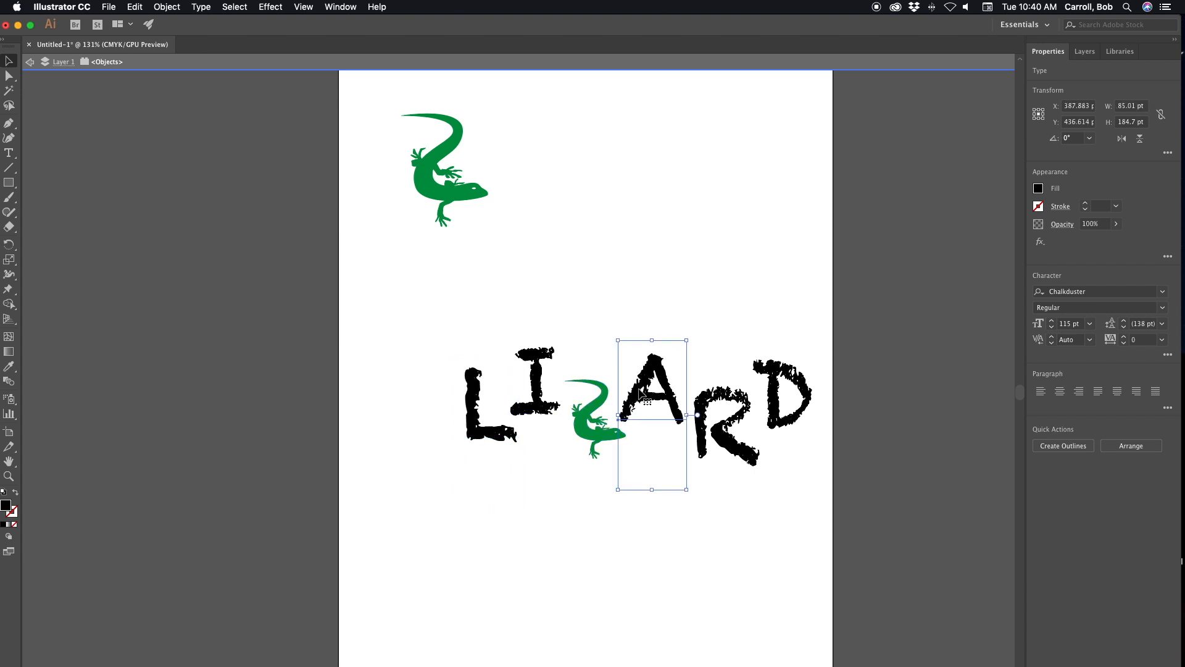
{"action": "left_click", "coordinate": [699, 426]}
{"action": "key", "text": "Left"}
{"action": "key", "text": "Left"}
{"action": "key", "text": "Left"}
{"action": "key", "text": "Left"}
{"action": "key", "text": "Left"}
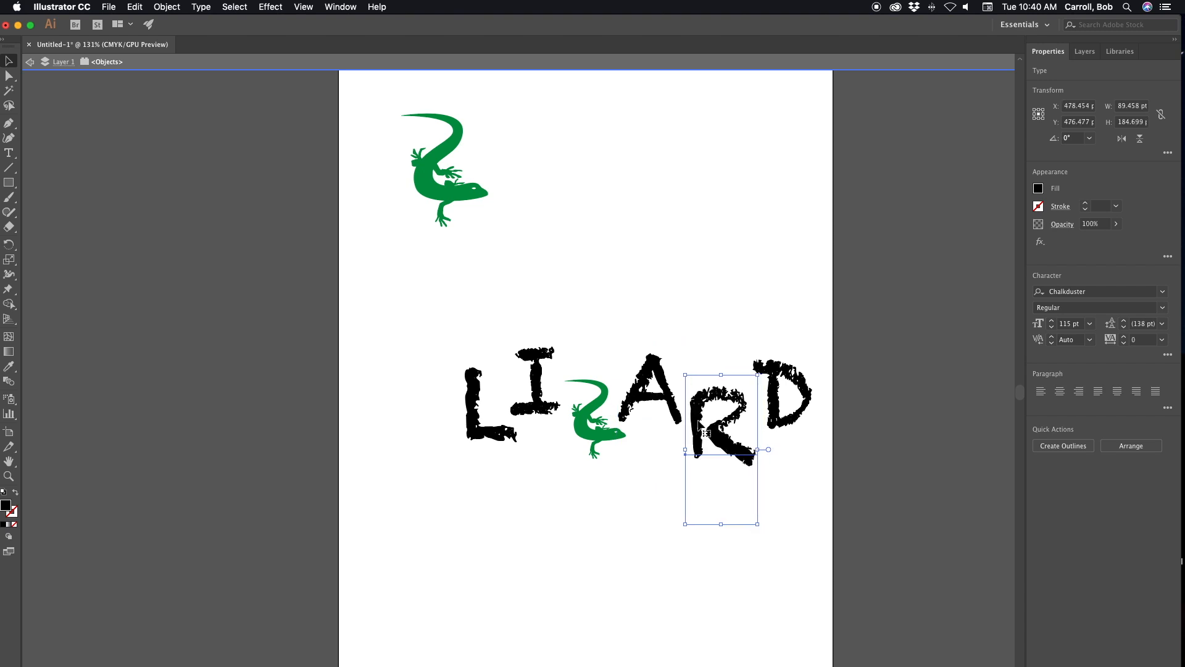
Nudge the letter D left to X 534.279 pt, tightening its spacing to the R.
{"action": "left_click", "coordinate": [776, 394]}
{"action": "key", "text": "Left"}
{"action": "key", "text": "Left"}
{"action": "key", "text": "Left"}
{"action": "key", "text": "Left"}
{"action": "key", "text": "Left"}
{"action": "key", "text": "Left"}
{"action": "key", "text": "Left"}
{"action": "key", "text": "Left"}
{"action": "key", "text": "Left"}
{"action": "key", "text": "Left"}
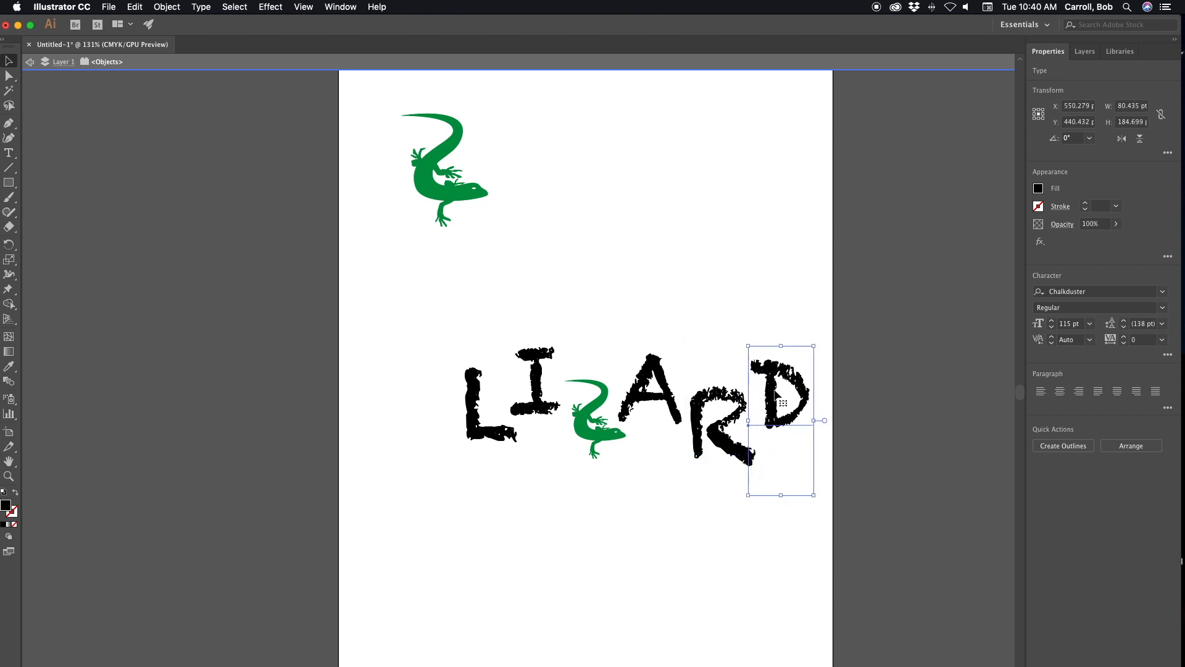
{"action": "key", "text": "Left"}
{"action": "key", "text": "Left"}
{"action": "key", "text": "Left"}
{"action": "key", "text": "Left"}
{"action": "key", "text": "Left"}
{"action": "key", "text": "Left"}
{"action": "key", "text": "Left"}
{"action": "key", "text": "Left"}
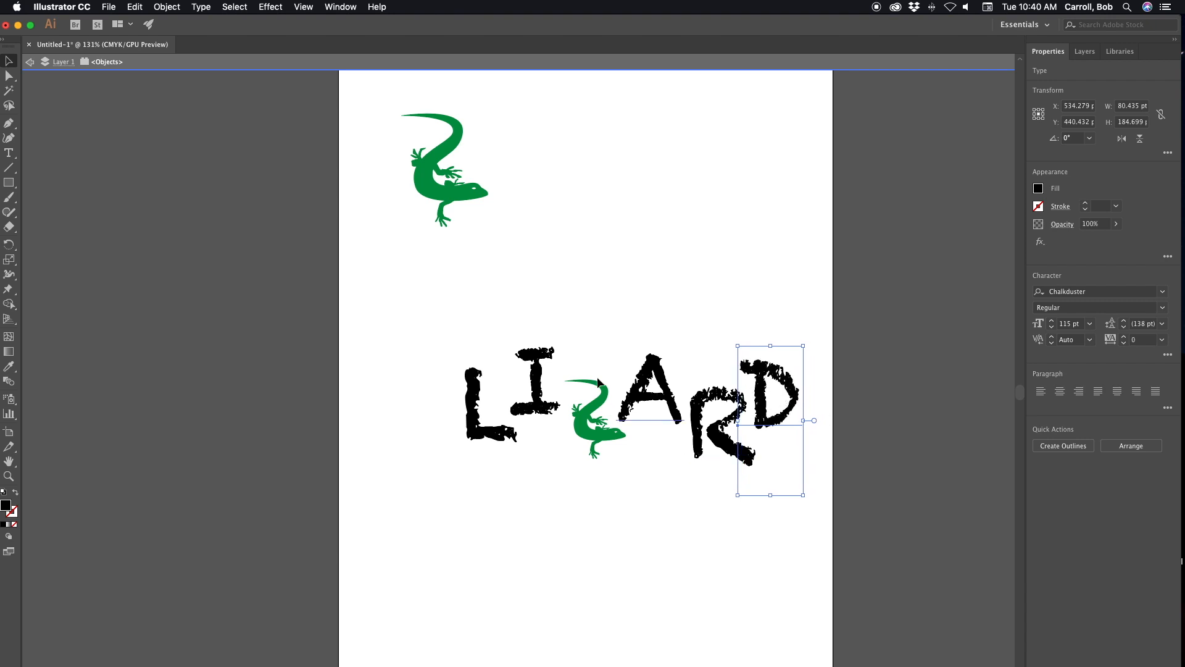
Nudge the letters L and I slightly right, and lower the I by 7 pt and the A slightly.
{"action": "left_click", "coordinate": [482, 426]}
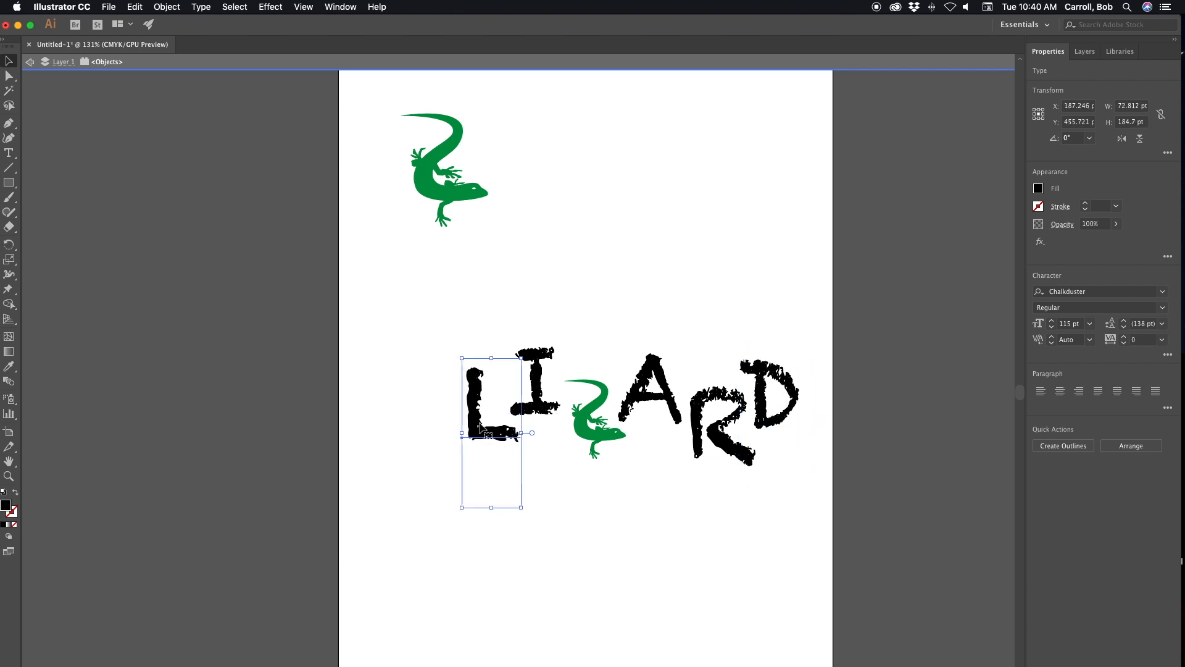
{"action": "left_click", "coordinate": [534, 379]}
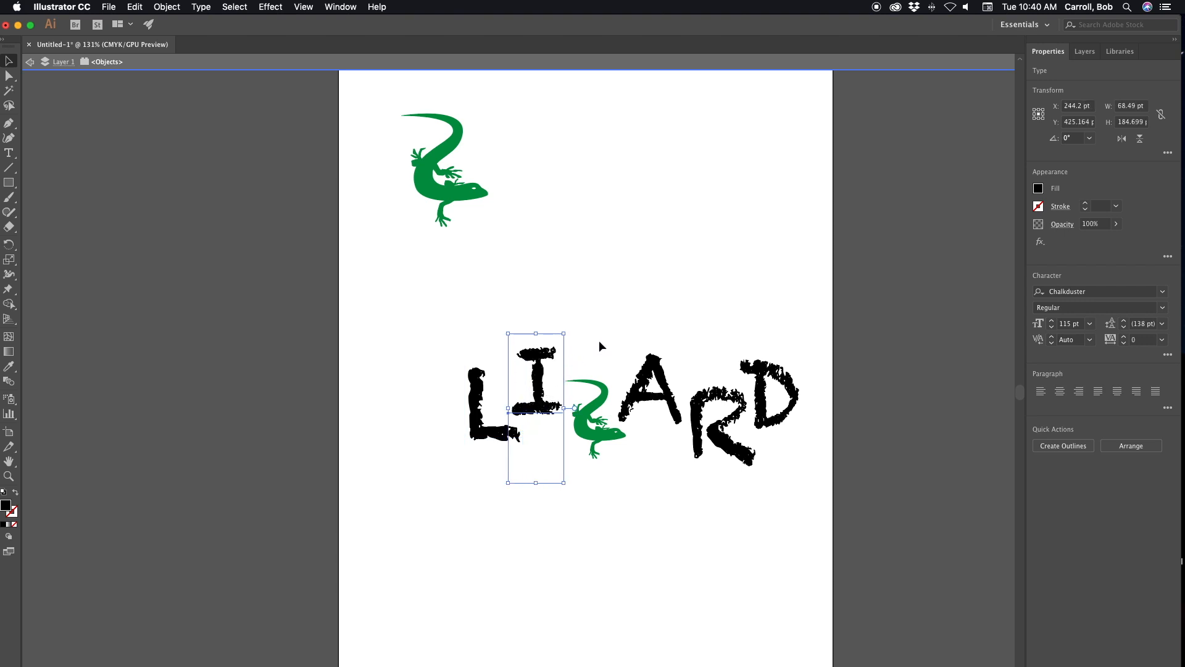
{"action": "left_click", "coordinate": [684, 286]}
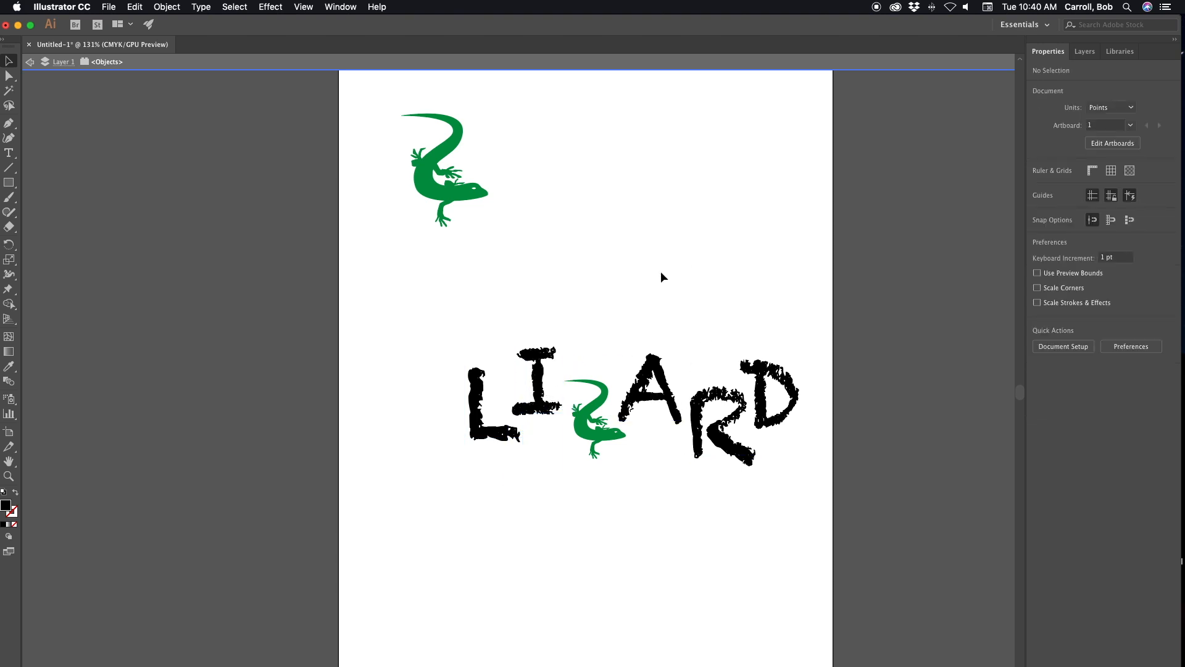
{"action": "left_click", "coordinate": [540, 406]}
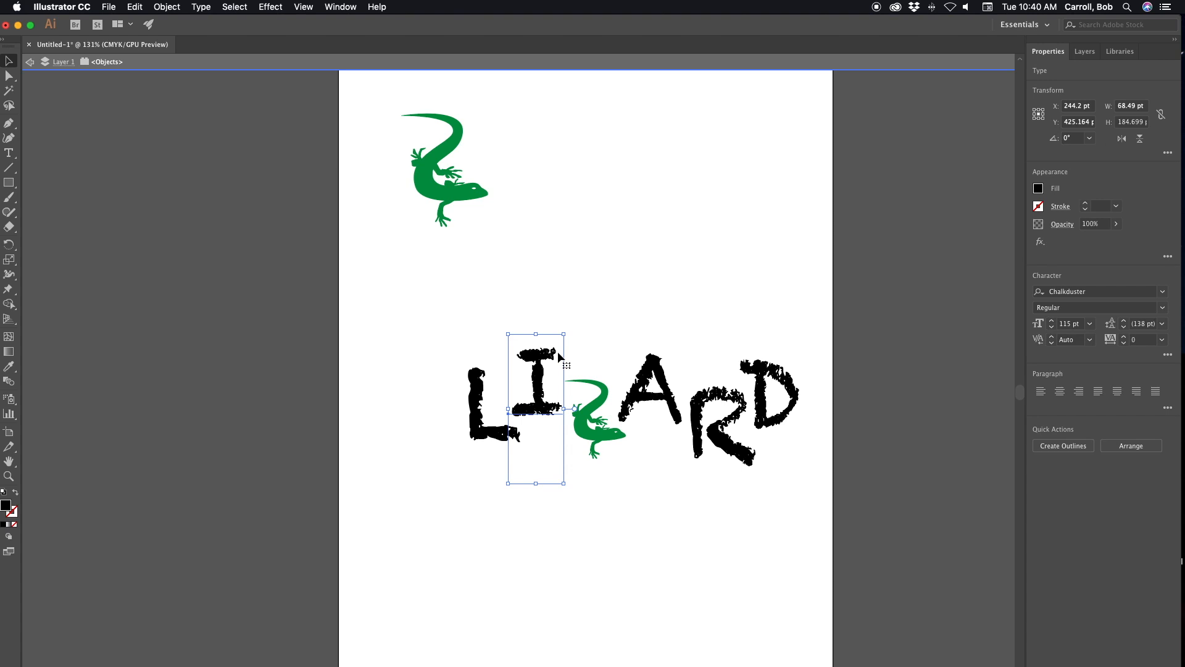
{"action": "left_click", "coordinate": [658, 394]}
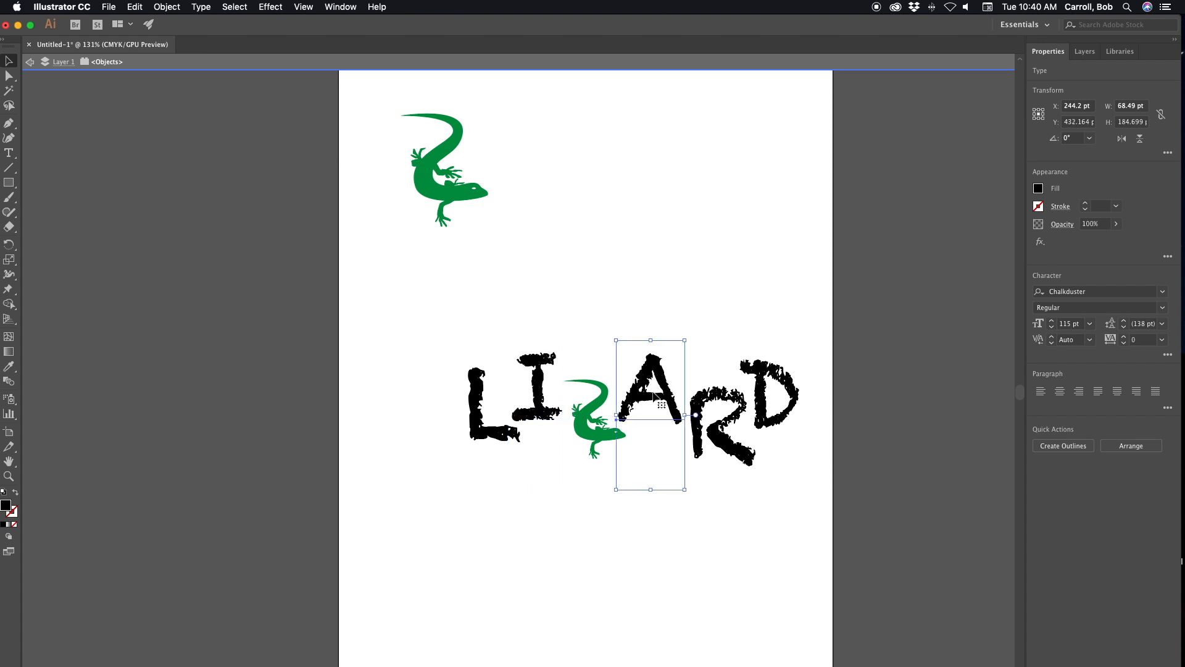
Raise the letter R to Y 459.477 pt, bringing it nearer to the height of its neighbours.
{"action": "left_click", "coordinate": [710, 409]}
{"action": "key", "text": "Up"}
{"action": "key", "text": "Up"}
{"action": "key", "text": "Up"}
{"action": "key", "text": "Up"}
{"action": "key", "text": "Up"}
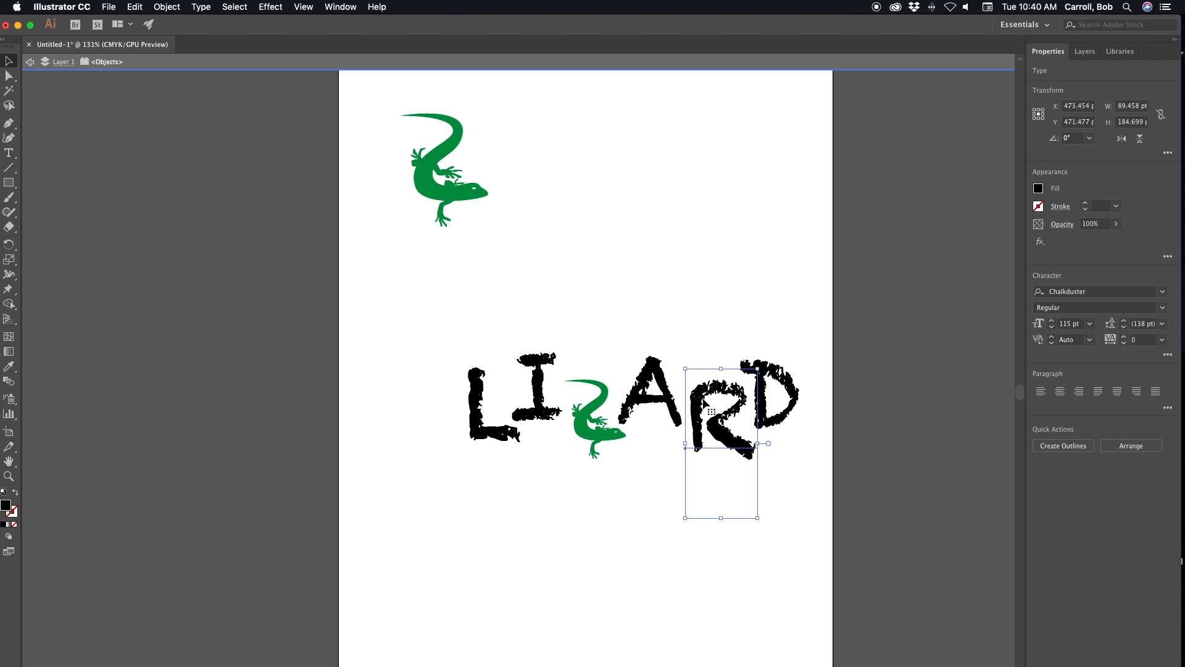
{"action": "key", "text": "Up"}
{"action": "key", "text": "Up"}
{"action": "key", "text": "Up"}
{"action": "key", "text": "Up"}
{"action": "key", "text": "Up"}
{"action": "key", "text": "Up"}
{"action": "key", "text": "Up"}
{"action": "key", "text": "Up"}
{"action": "key", "text": "Up"}
{"action": "key", "text": "Up"}
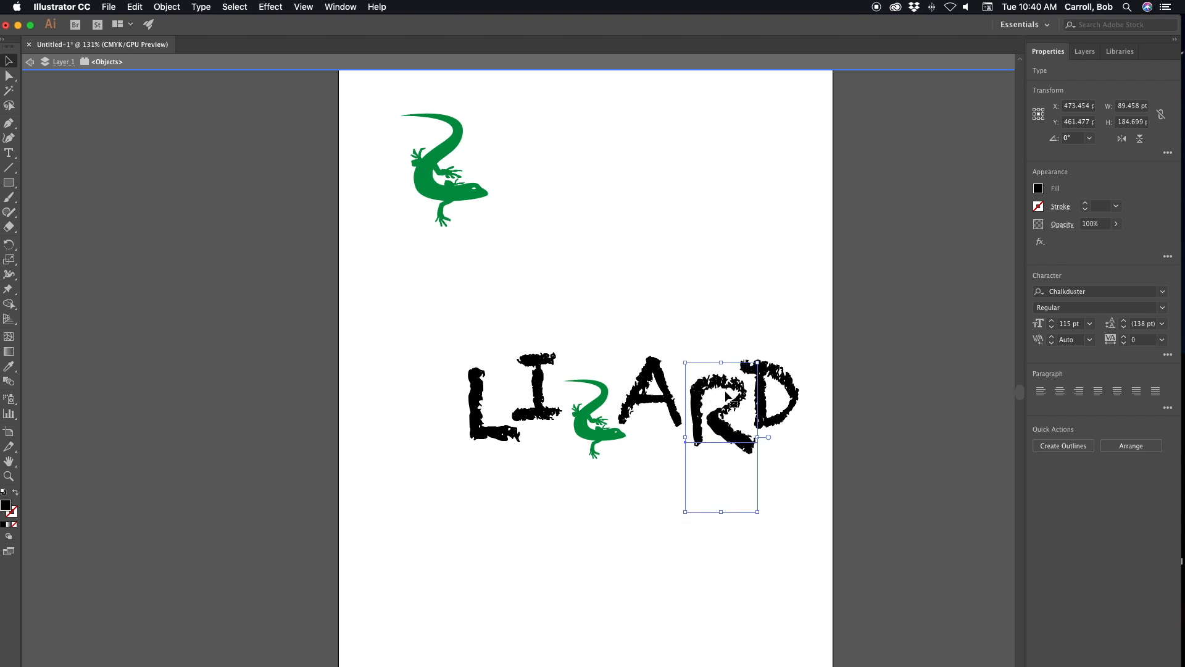
Lower the letter I by another 3 pt.
{"action": "left_click", "coordinate": [538, 397]}
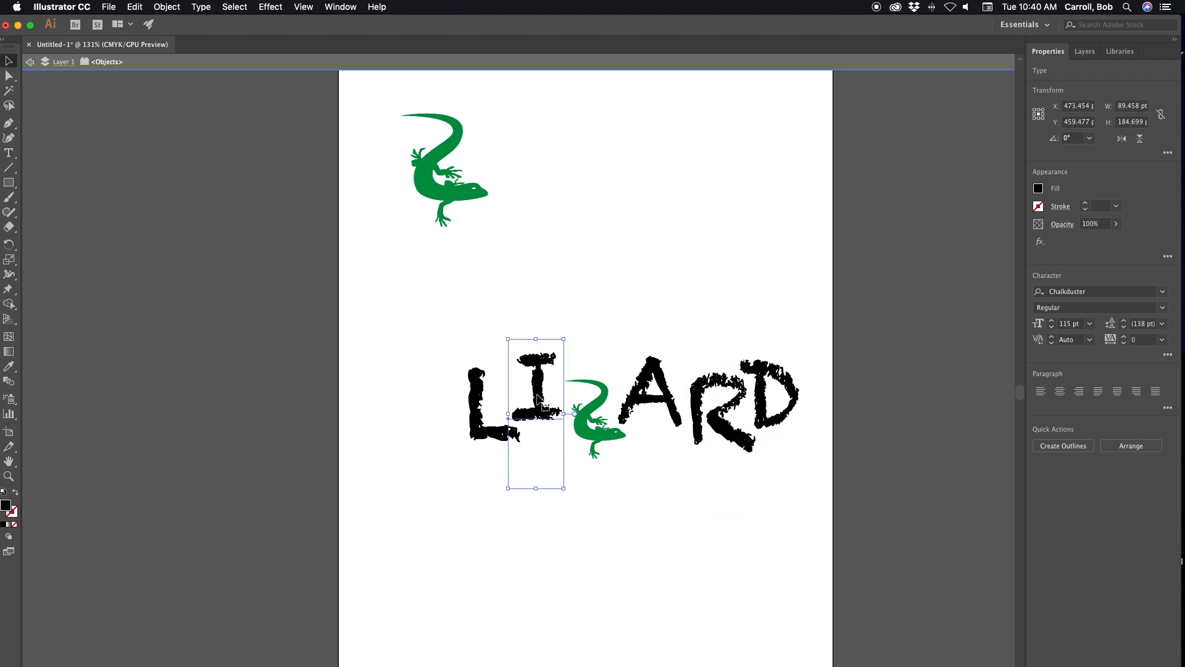
{"action": "key", "text": "Down"}
{"action": "key", "text": "Down"}
{"action": "key", "text": "Down"}
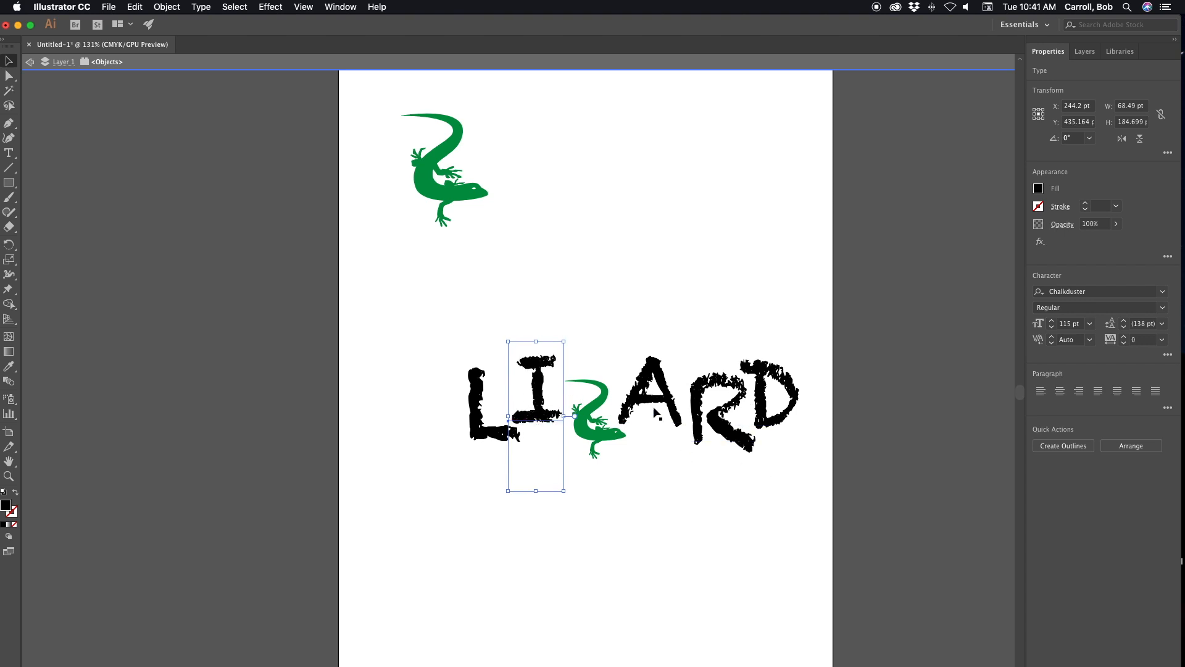
{"action": "left_click_drag", "start_coordinate": [453, 370], "coordinate": [839, 367]}
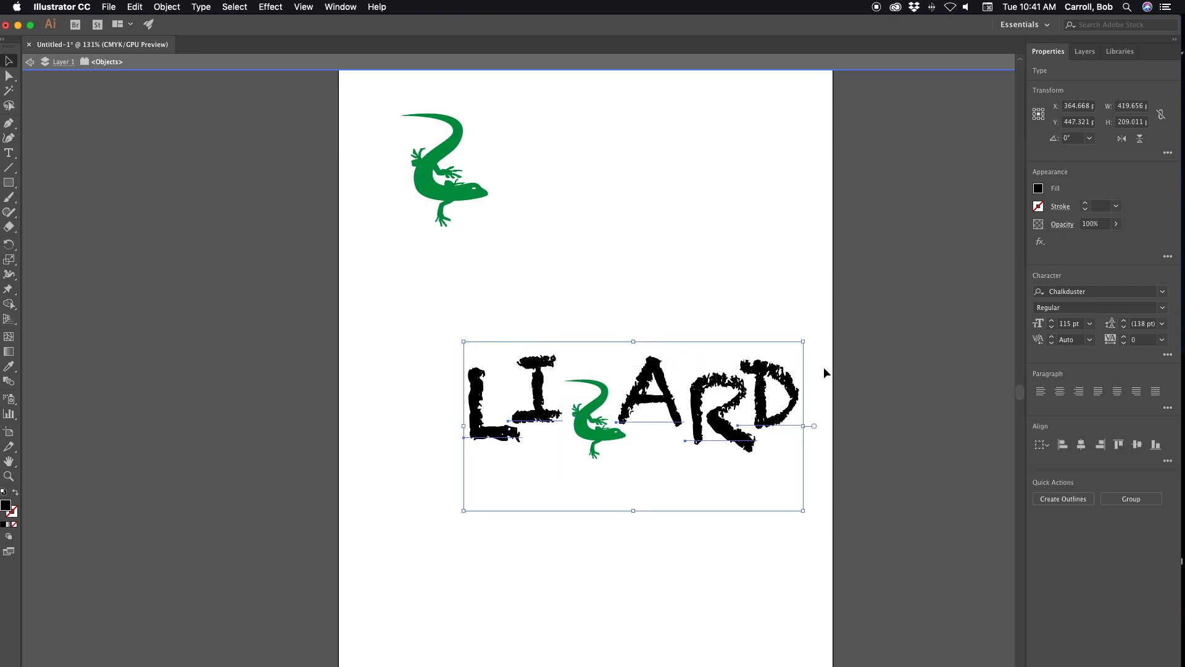
{"action": "left_click", "coordinate": [402, 340]}
{"action": "left_click_drag", "start_coordinate": [415, 348], "coordinate": [830, 386]}
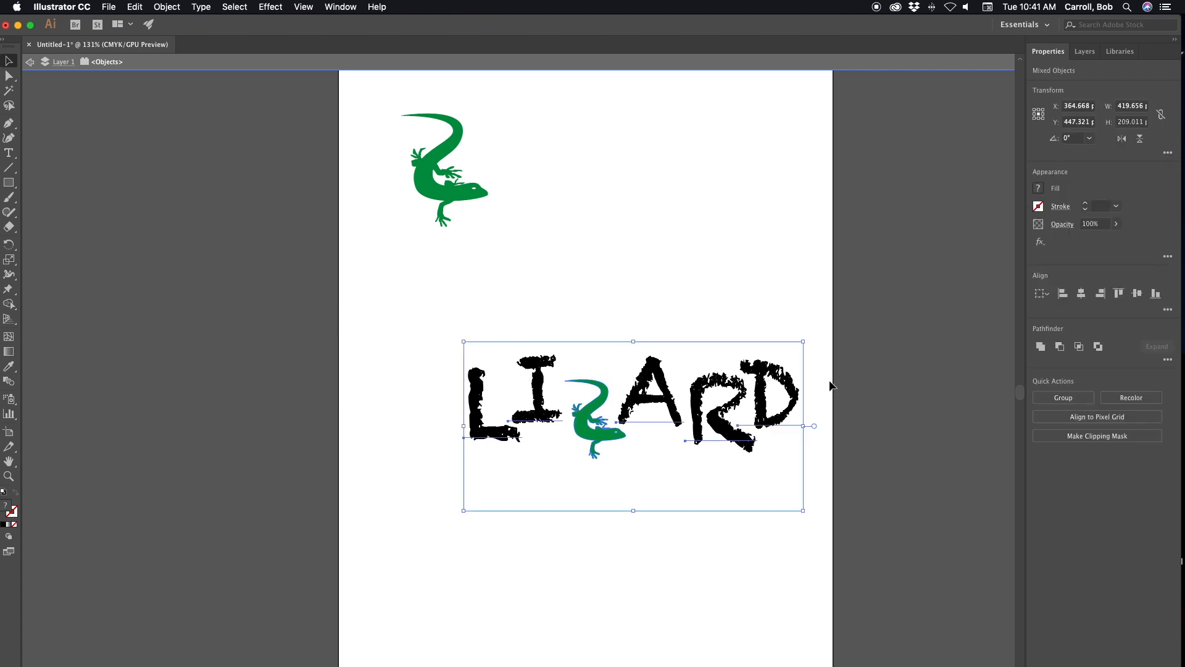
{"action": "left_click", "coordinate": [665, 597]}
{"action": "left_click_drag", "start_coordinate": [795, 374], "coordinate": [642, 352]}
{"action": "key", "text": "super+z"}
Recolour the five letters with the lower lizard's green, sampled with the Eyedropper, and deselect them.
{"action": "left_click_drag", "start_coordinate": [426, 332], "coordinate": [830, 364]}
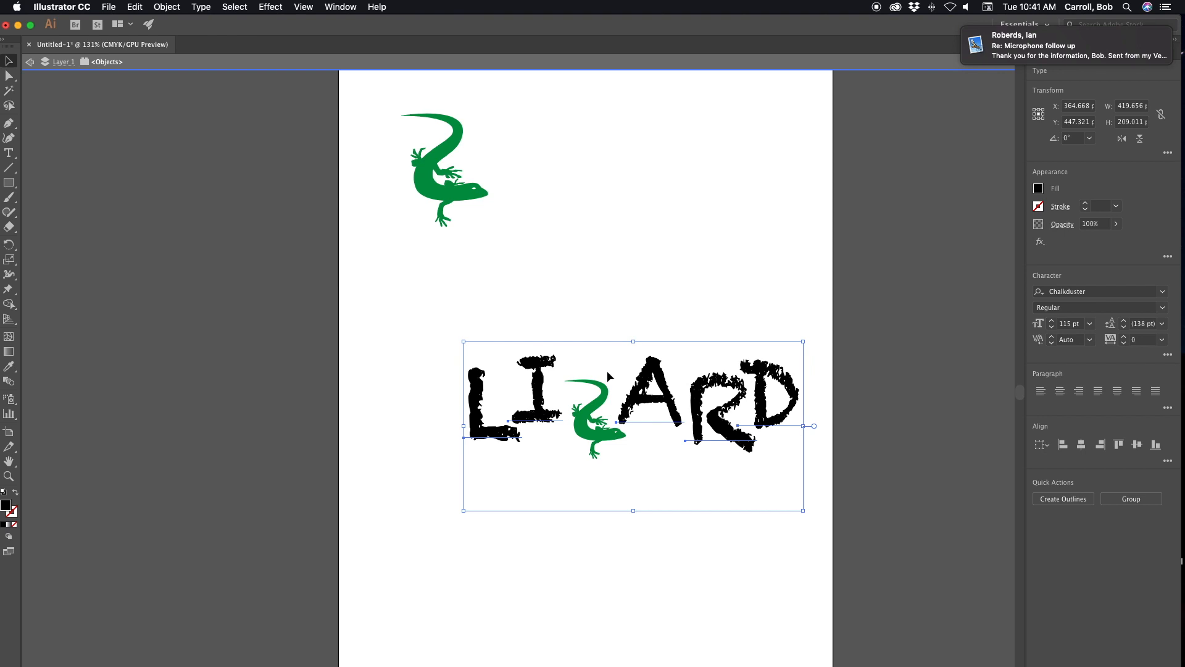
{"action": "left_click", "coordinate": [9, 368]}
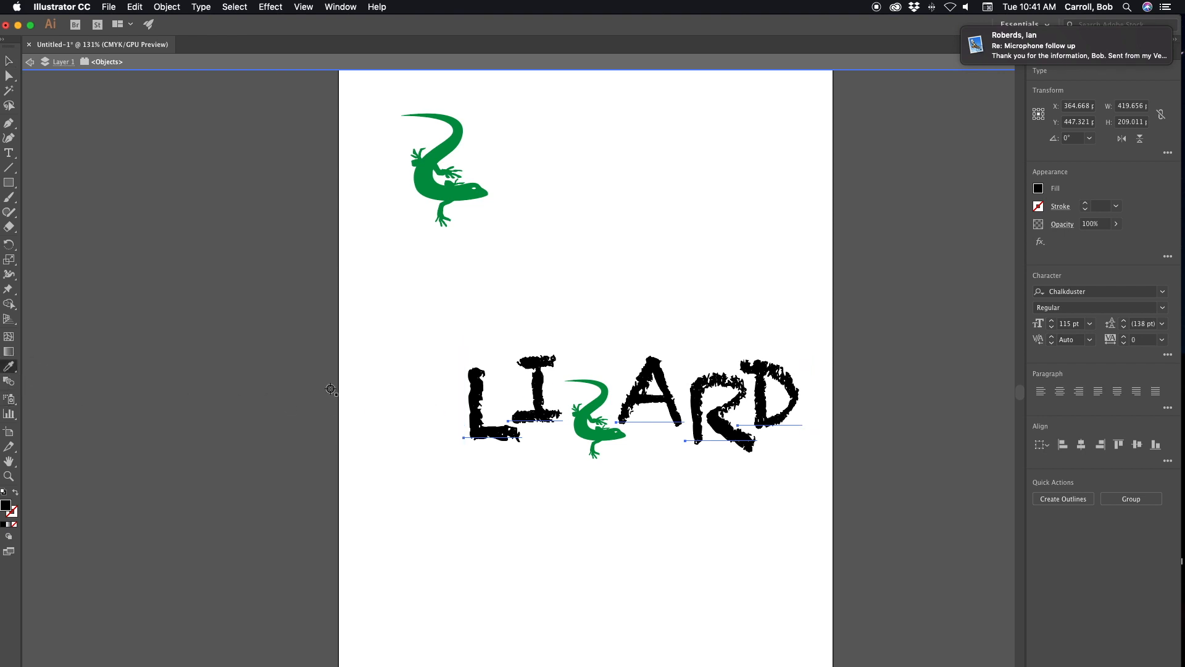
{"action": "left_click", "coordinate": [585, 430]}
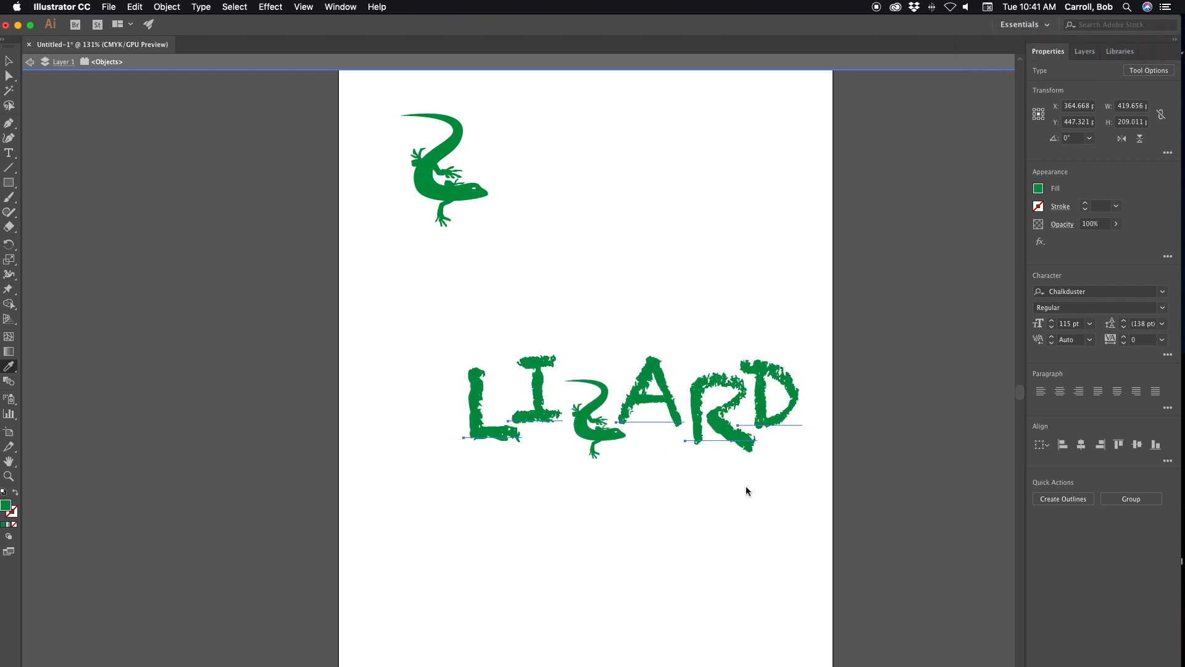
{"action": "left_click", "coordinate": [9, 60]}
{"action": "left_click", "coordinate": [842, 518]}
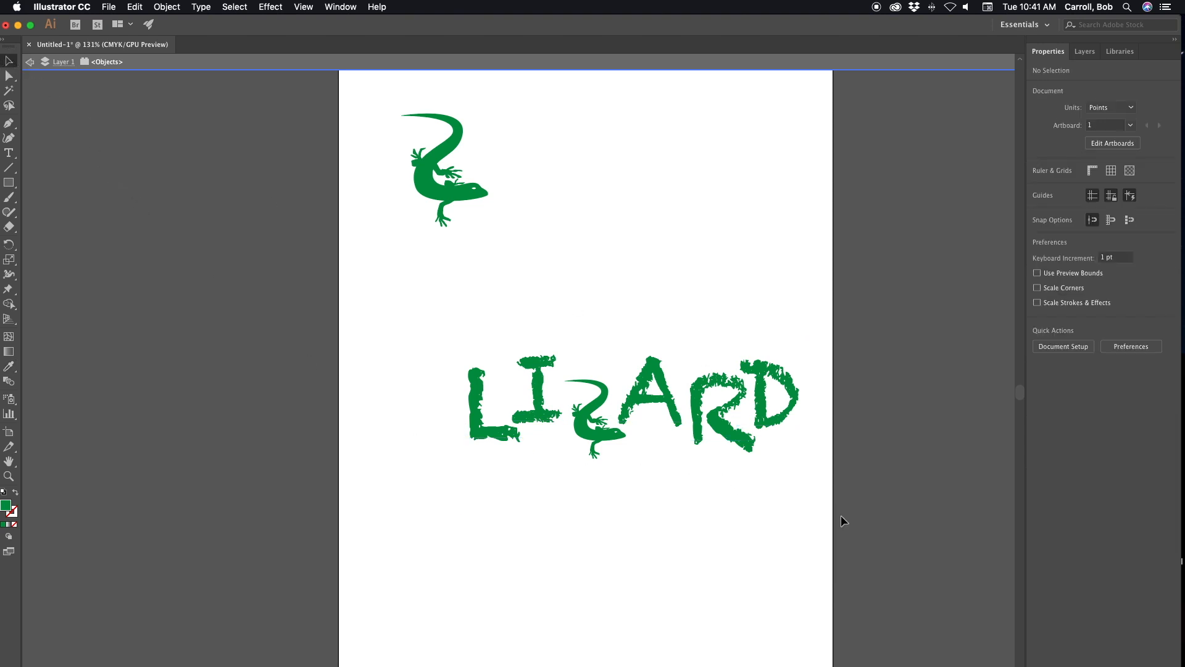
Fill the letters and lower lizard with the dark green C=90 M=30 Y=95 K=30 and move them up-left to about X 310, Y 366 pt.
{"action": "left_click_drag", "start_coordinate": [836, 510], "coordinate": [426, 340]}
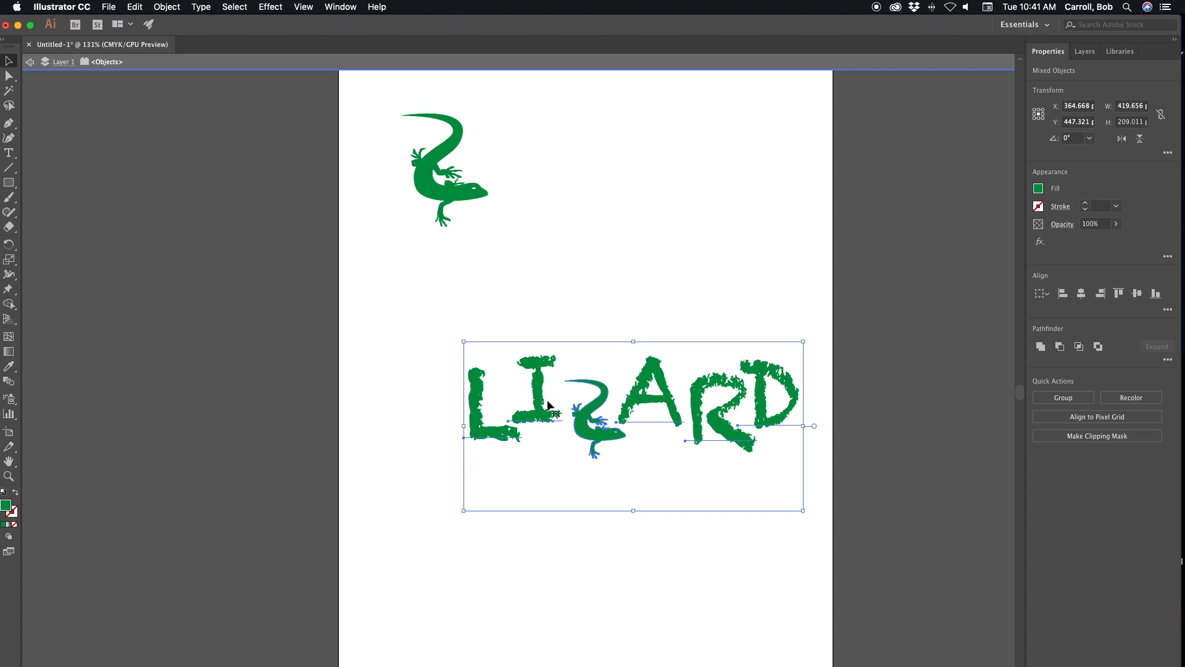
{"action": "left_click", "coordinate": [1039, 189]}
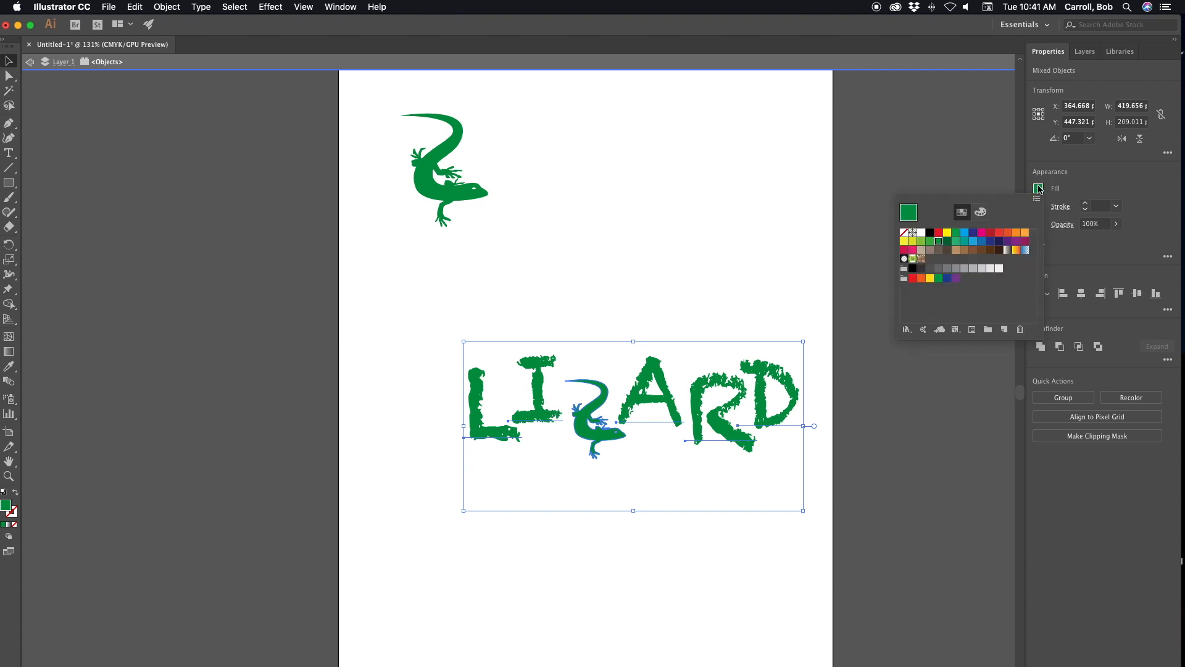
{"action": "left_click", "coordinate": [950, 242]}
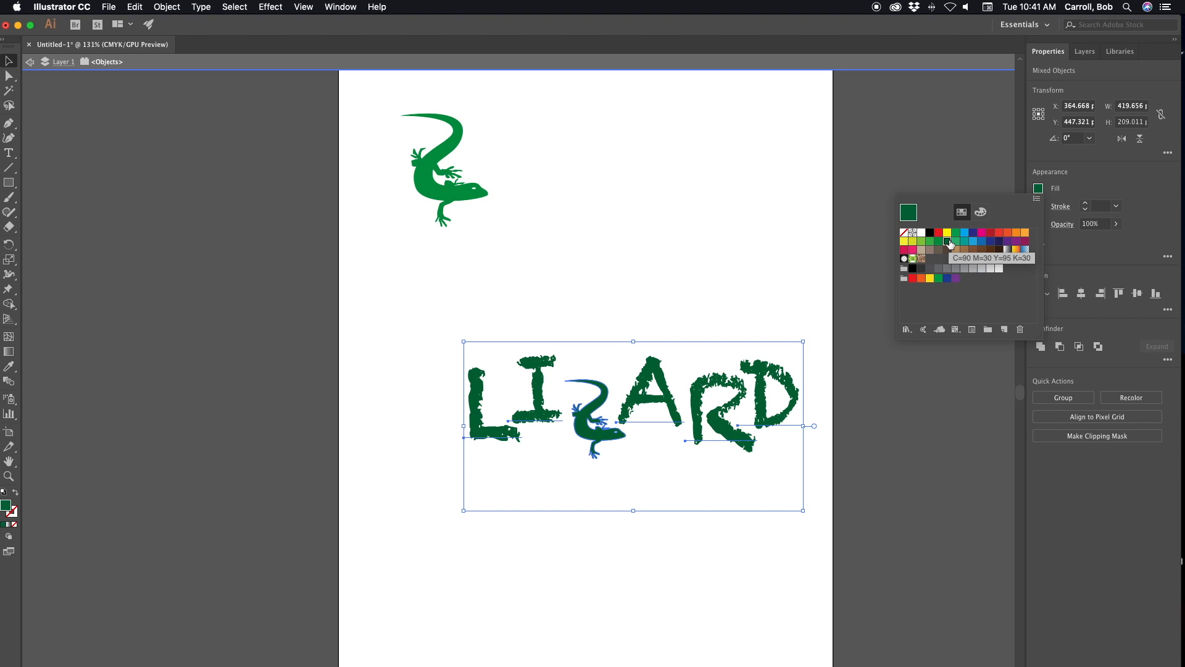
{"action": "left_click", "coordinate": [538, 380]}
{"action": "left_click_drag", "start_coordinate": [535, 384], "coordinate": [491, 319]}
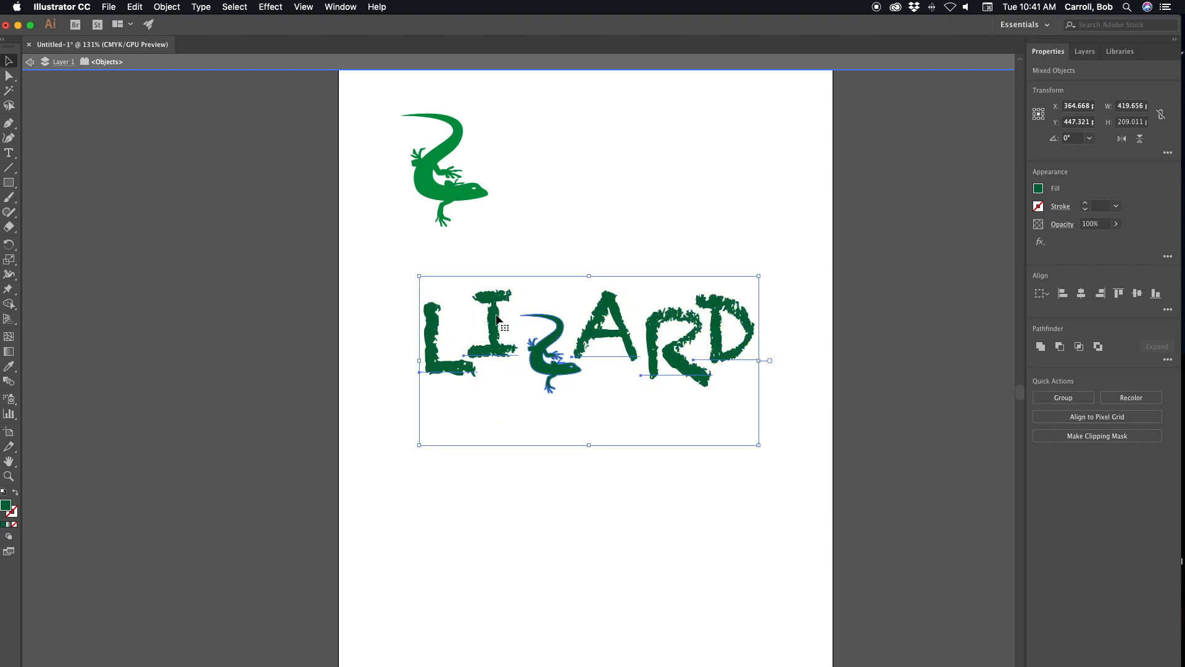
Darken the wordmark's green fill by setting its black (K) component to 36%.
{"action": "left_click", "coordinate": [1037, 188]}
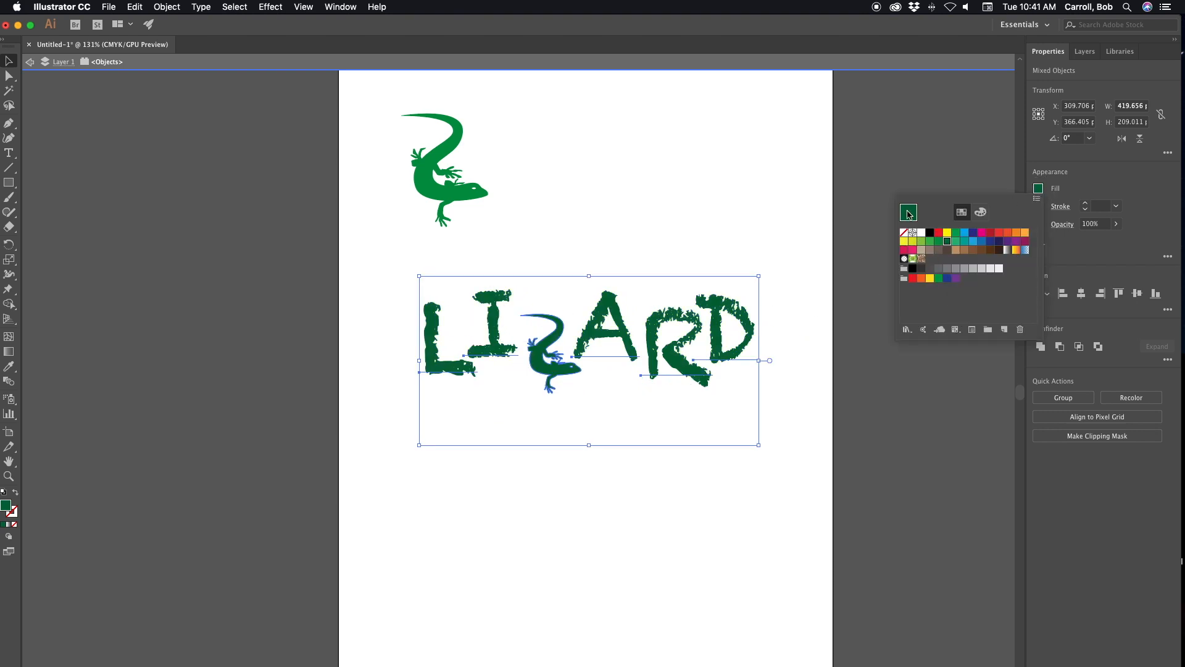
{"action": "left_click", "coordinate": [982, 213]}
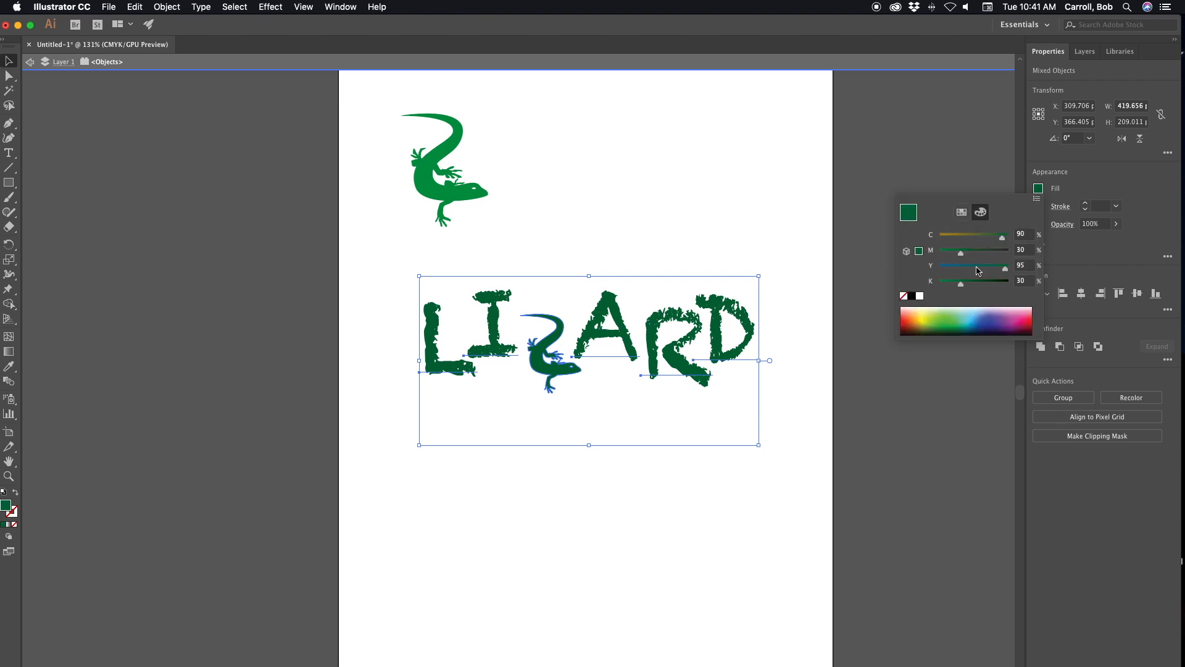
{"action": "left_click", "coordinate": [967, 283]}
{"action": "left_click_drag", "start_coordinate": [967, 288], "coordinate": [965, 289]}
{"action": "left_click", "coordinate": [966, 218]}
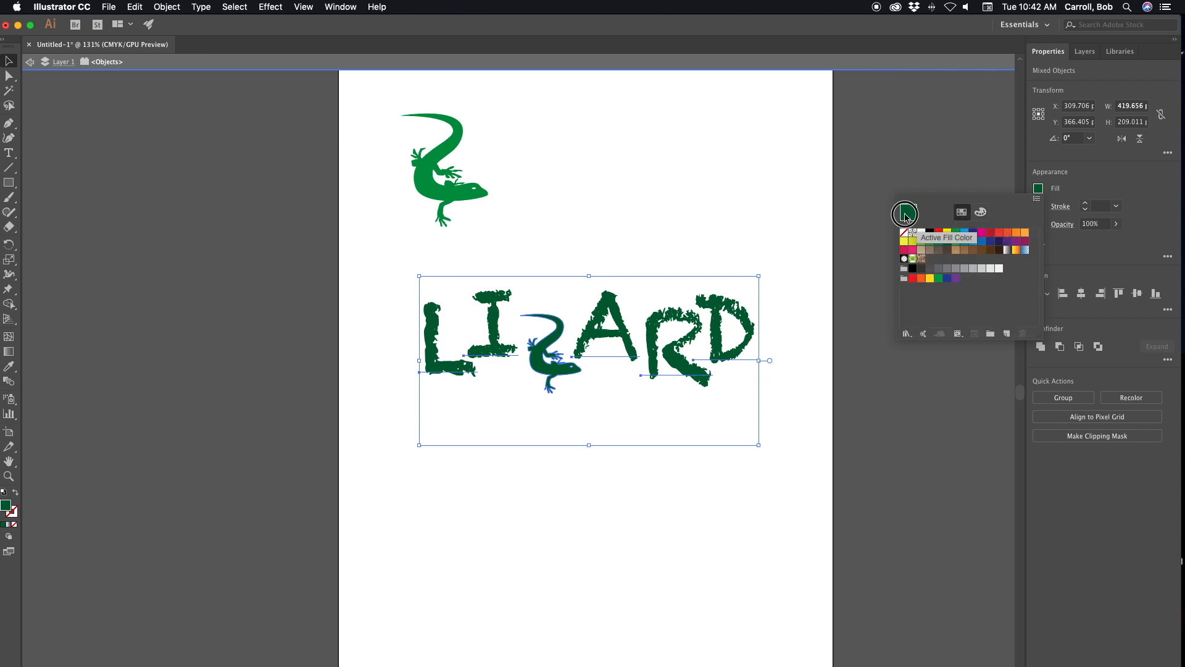
{"action": "left_click", "coordinate": [983, 214]}
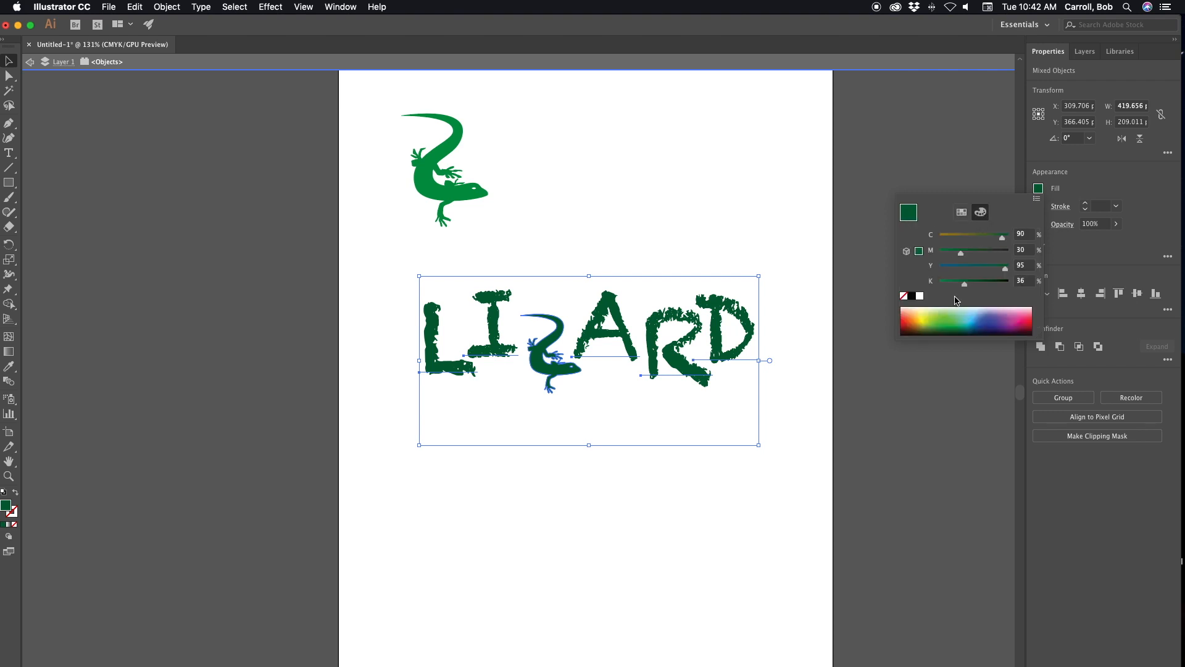
Set the wordmark's green fill to C=90 M=34 Y=100 K=33.
{"action": "left_click", "coordinate": [919, 252]}
{"action": "left_click_drag", "start_coordinate": [964, 287], "coordinate": [968, 287]}
{"action": "left_click", "coordinate": [1020, 234]}
{"action": "type", "text": "90"}
{"action": "double_click", "coordinate": [1025, 234]}
{"action": "type", "text": "90"}
{"action": "left_click", "coordinate": [1024, 250]}
{"action": "type", "text": "3"}
{"action": "key", "text": "Tab"}
Display the wordmark's fill colour as RGB values, and close the colour settings.
{"action": "left_click", "coordinate": [1038, 199]}
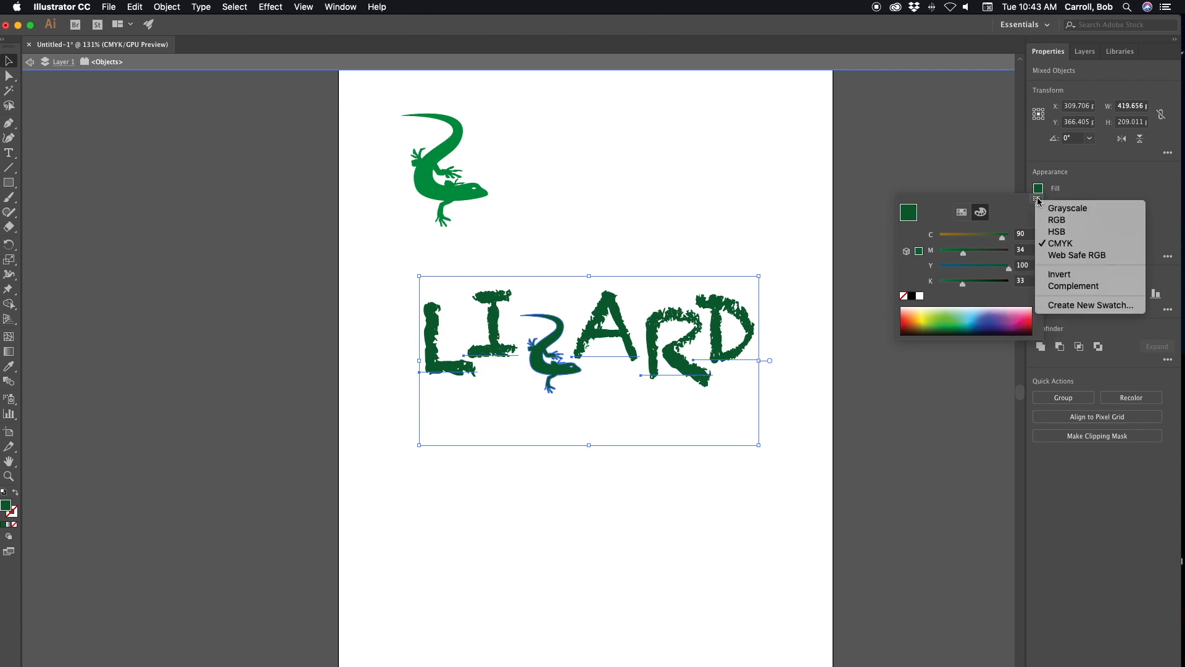
{"action": "left_click", "coordinate": [1057, 221]}
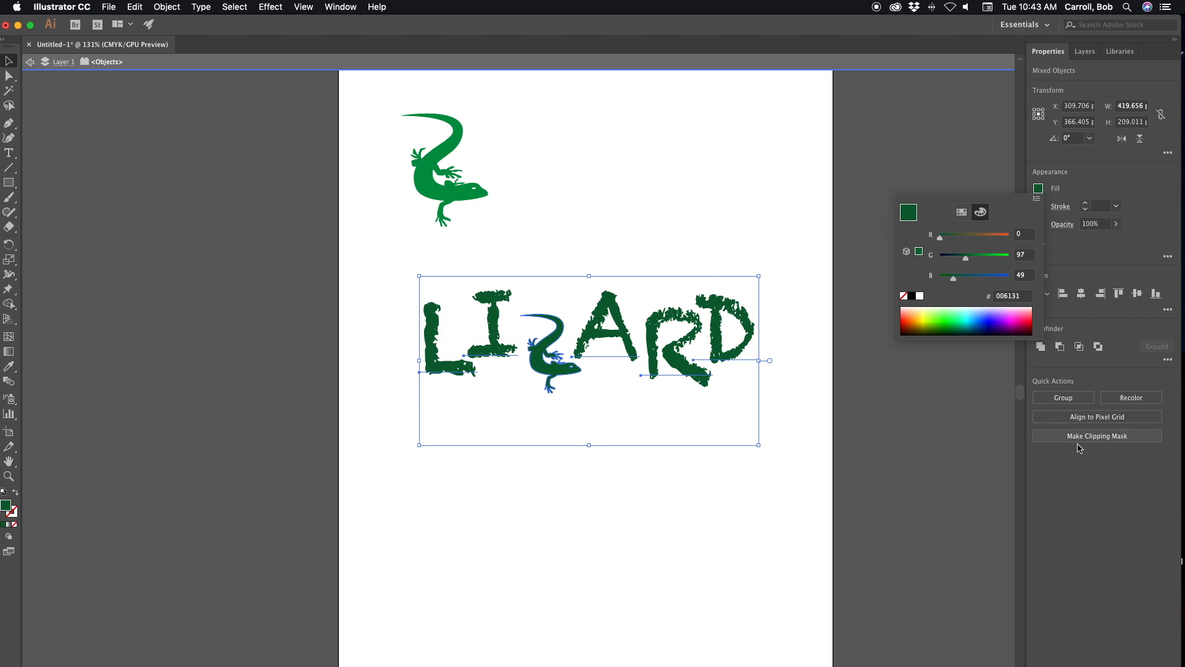
{"action": "left_click", "coordinate": [1065, 522]}
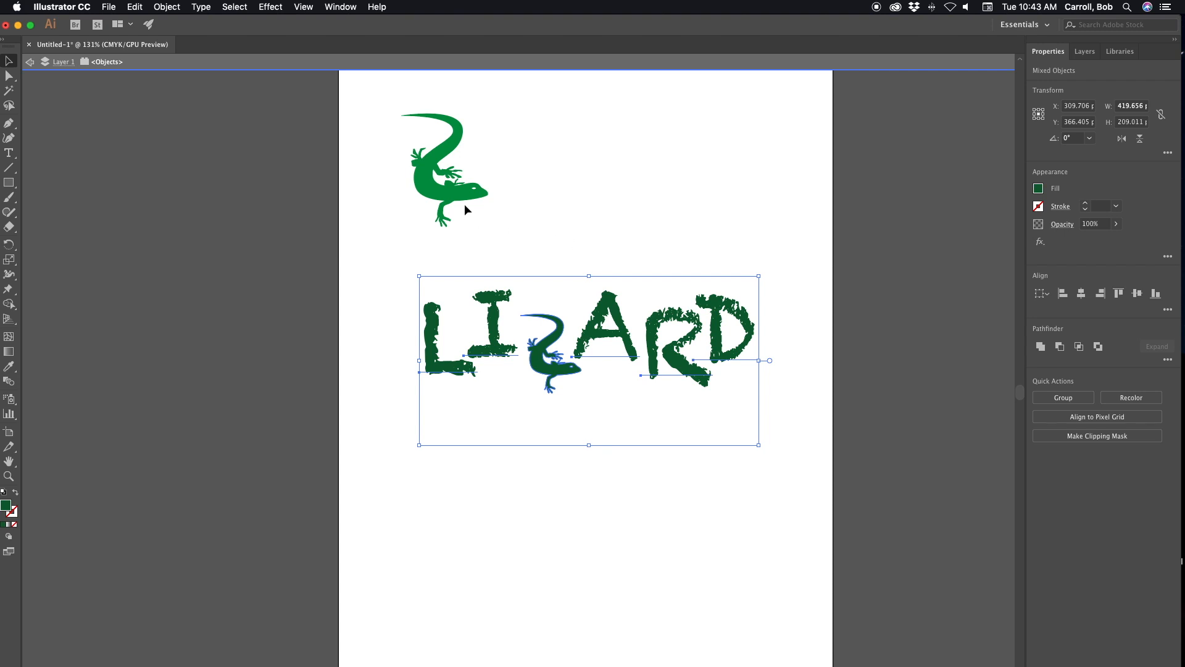
Recolour the separate upper lizard with the wordmark's dark green using the Eyedropper, and deselect it.
{"action": "left_click", "coordinate": [428, 194]}
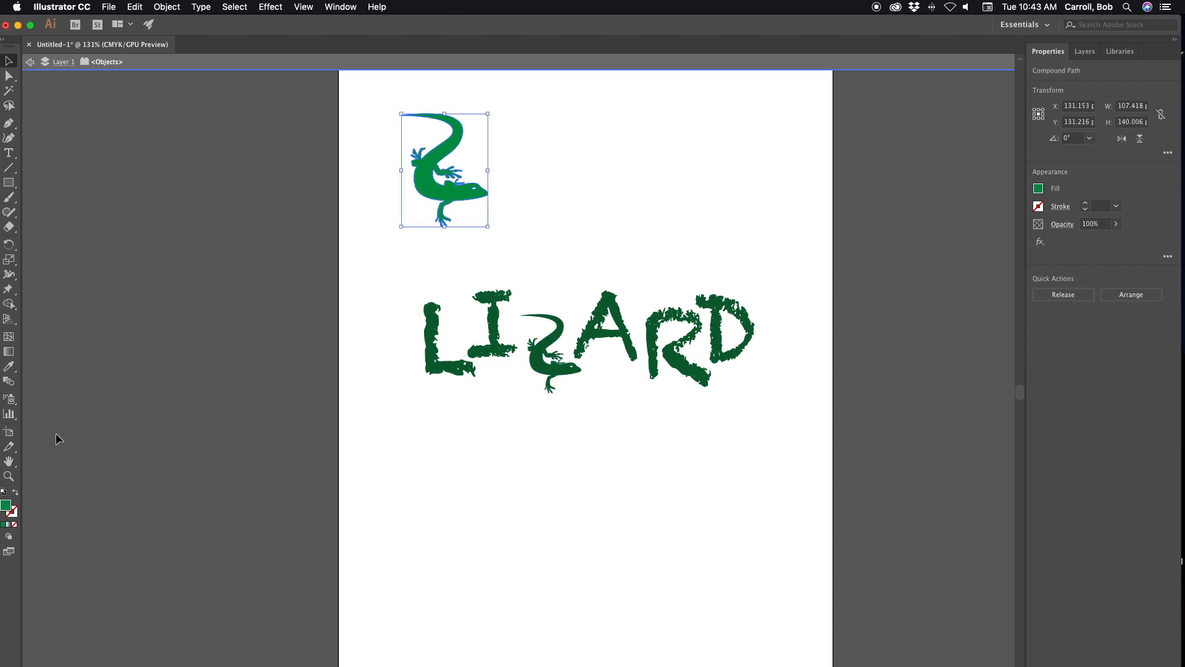
{"action": "left_click", "coordinate": [9, 366]}
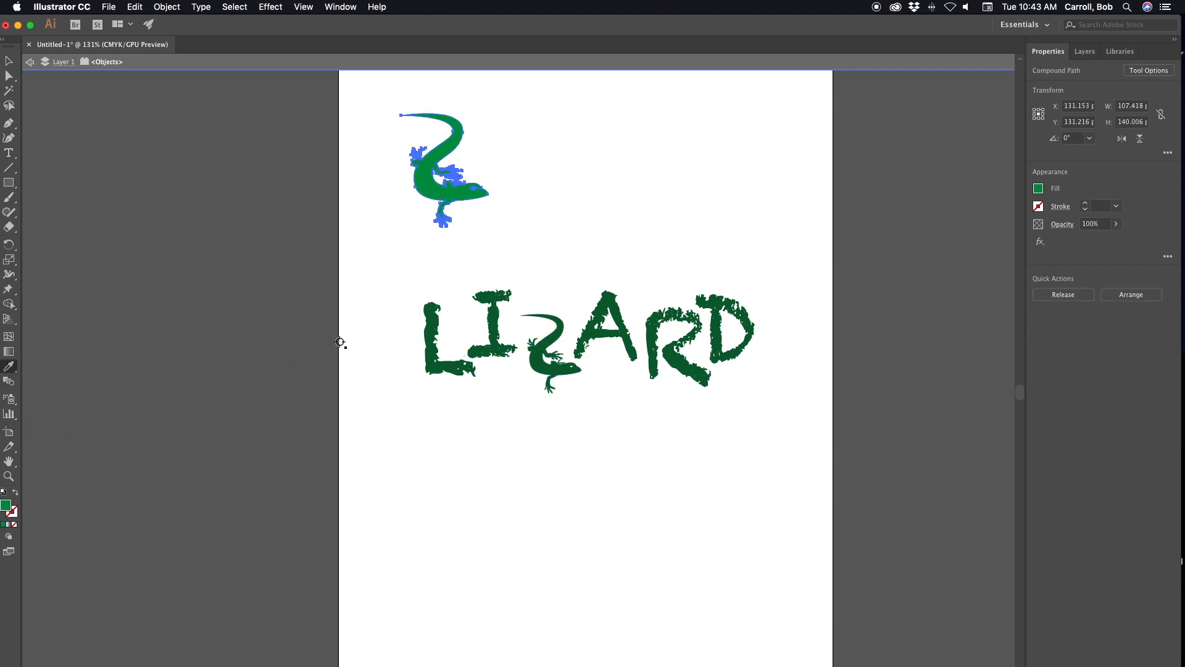
{"action": "left_click", "coordinate": [431, 329]}
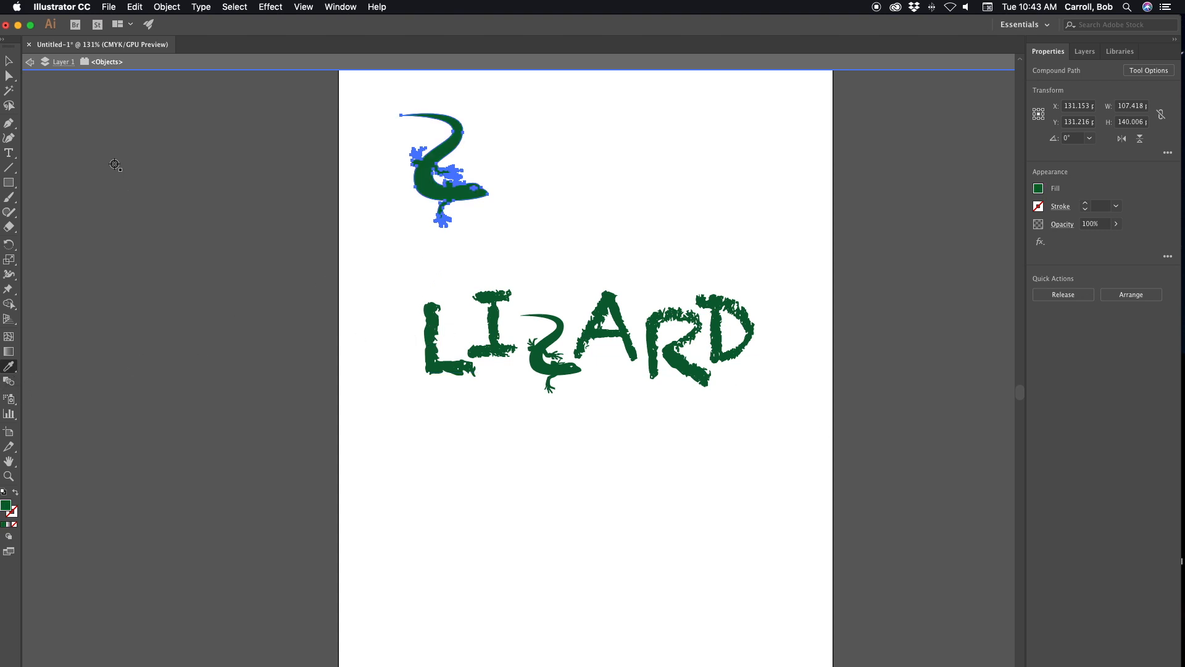
{"action": "left_click", "coordinate": [8, 61]}
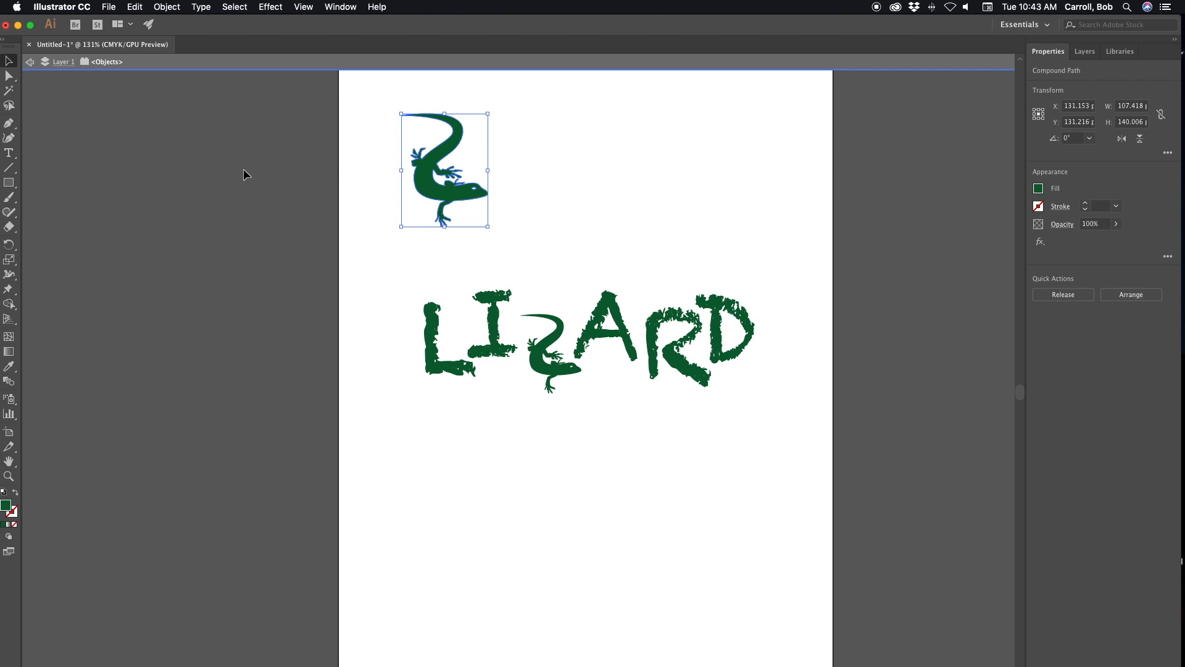
{"action": "left_click", "coordinate": [553, 212]}
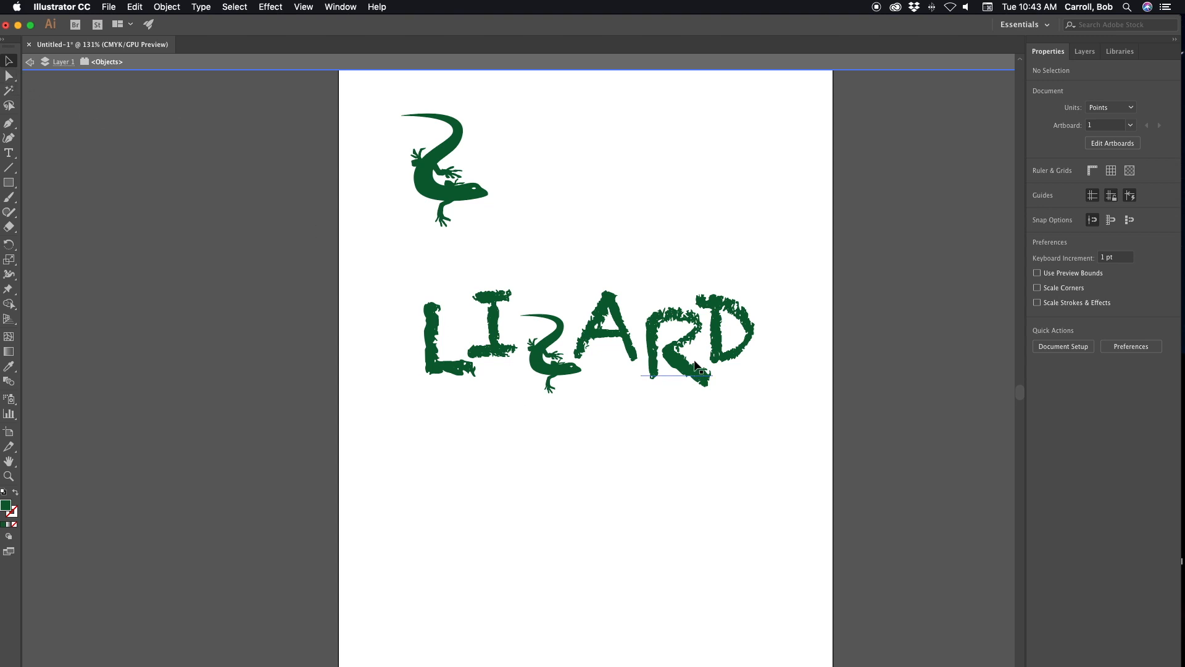
Duplicate the whole LIZARD wordmark and place the copy below the original at about X 293, Y 570 pt.
{"action": "left_click_drag", "start_coordinate": [804, 323], "coordinate": [383, 347]}
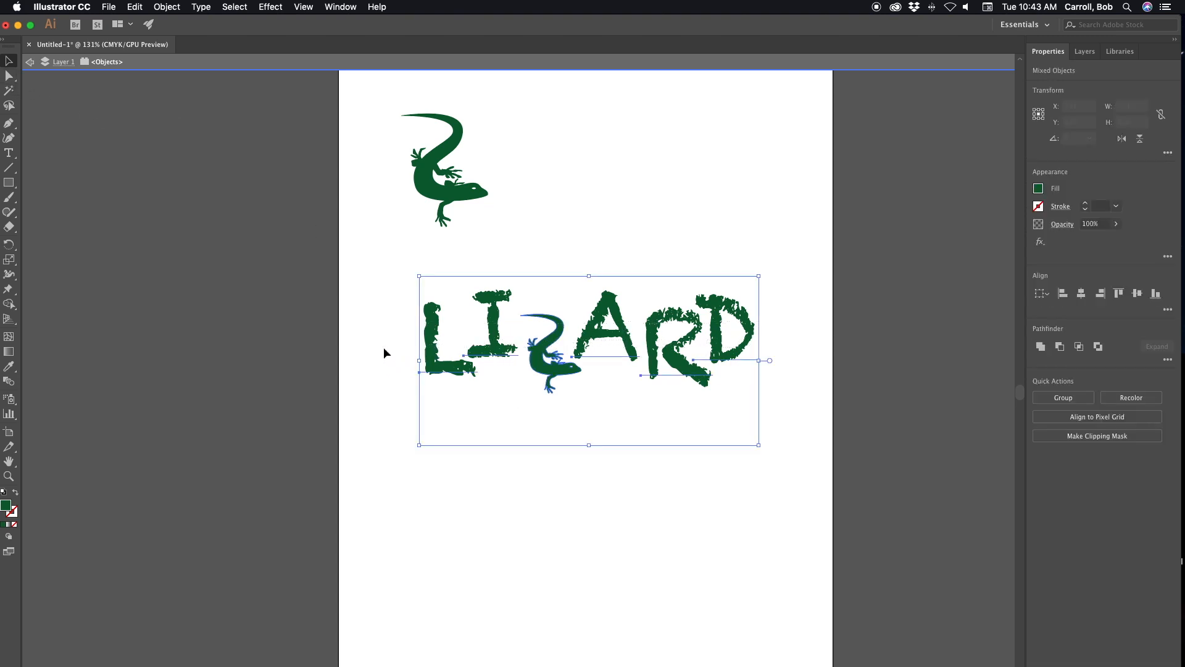
{"action": "key", "text": "super+c"}
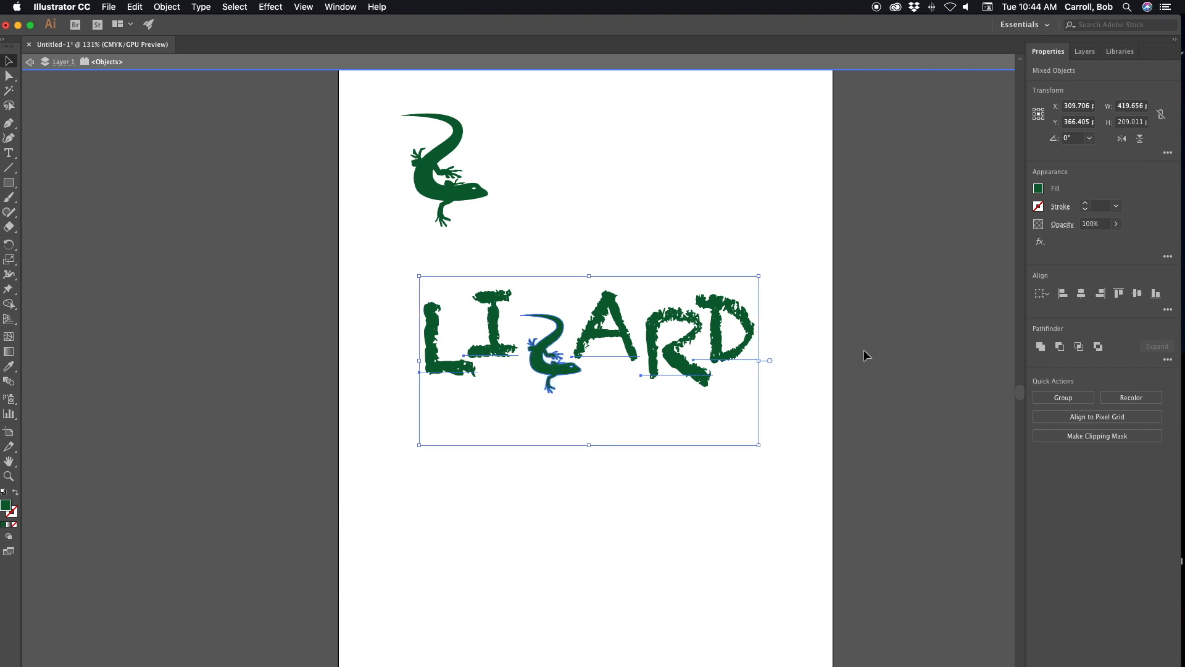
{"action": "key", "text": "super+v"}
{"action": "left_click_drag", "start_coordinate": [582, 399], "coordinate": [663, 531]}
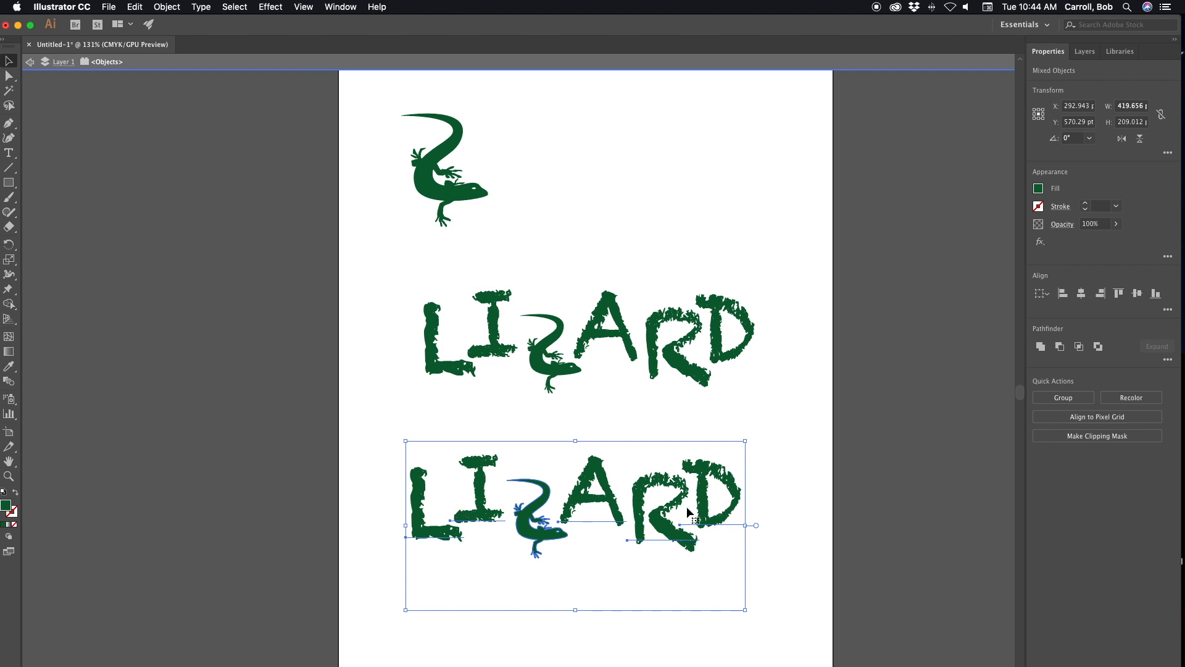
Convert the letters of the lower wordmark copy to outlines and deselect them.
{"action": "left_click", "coordinate": [198, 7]}
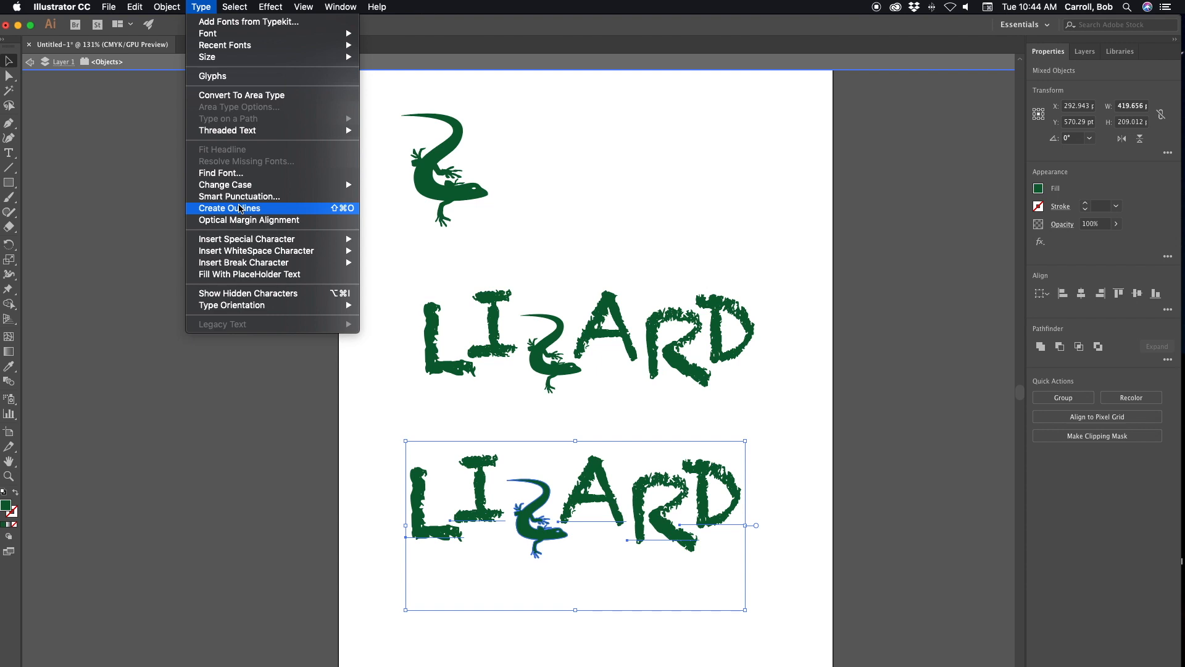
{"action": "left_click", "coordinate": [250, 210]}
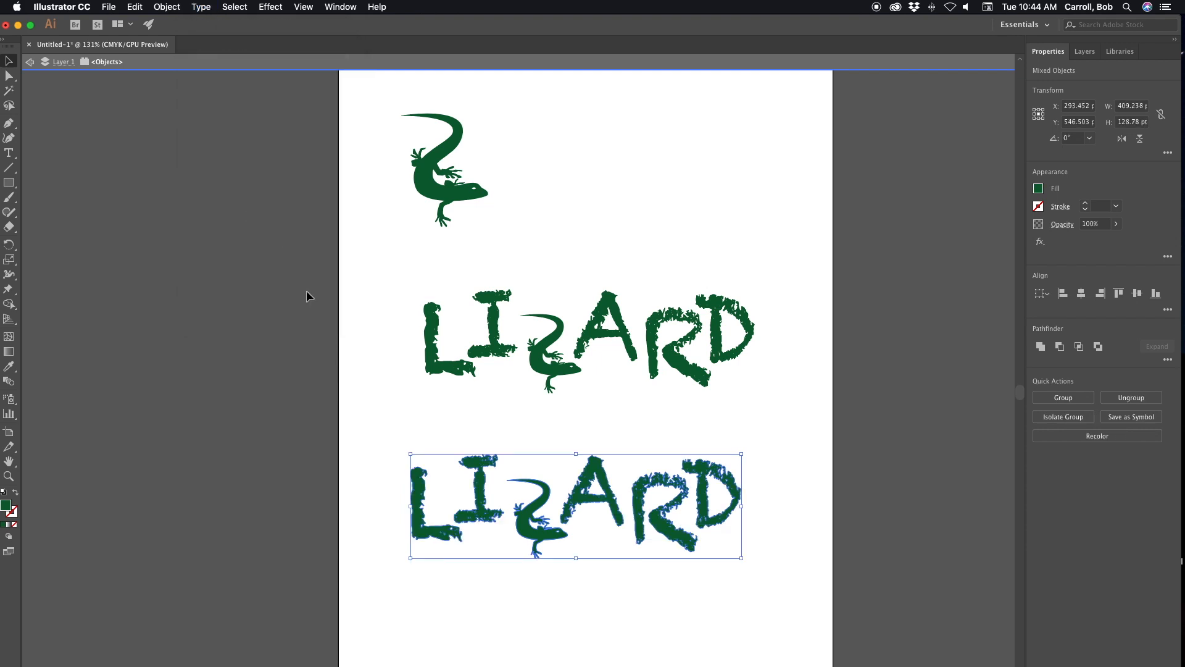
{"action": "left_click", "coordinate": [793, 508]}
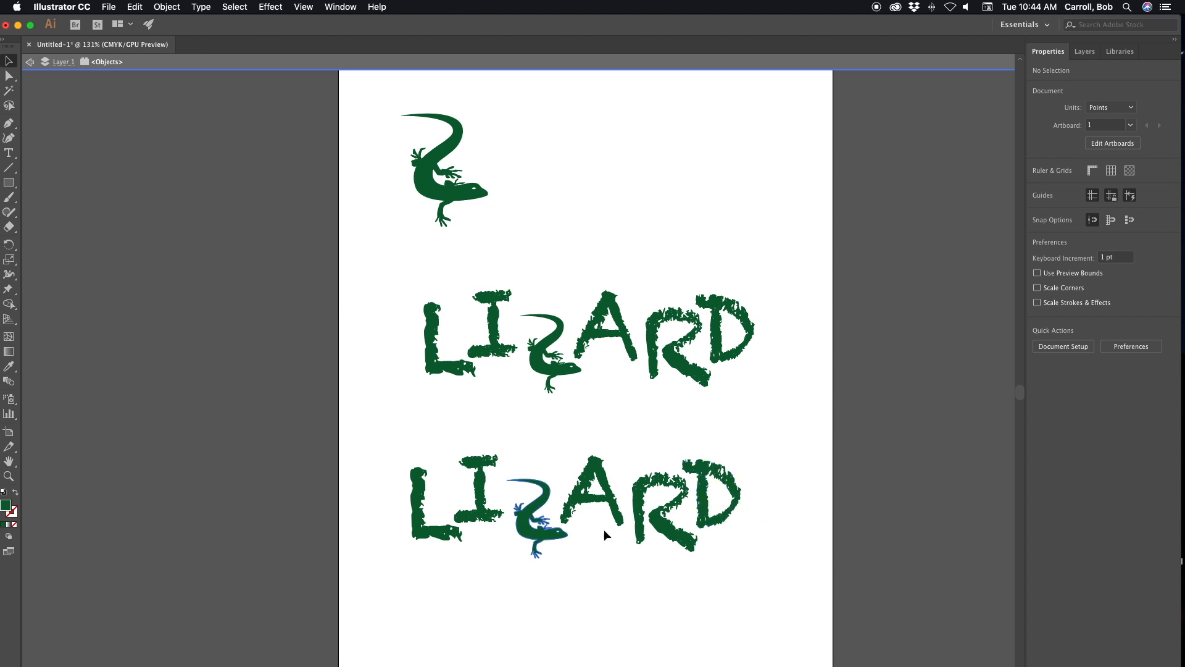
Examine the upper wordmark's individual live-type letters and compare them with the outlined pieces of the lower copy.
{"action": "left_click", "coordinate": [431, 336]}
{"action": "left_click", "coordinate": [493, 329]}
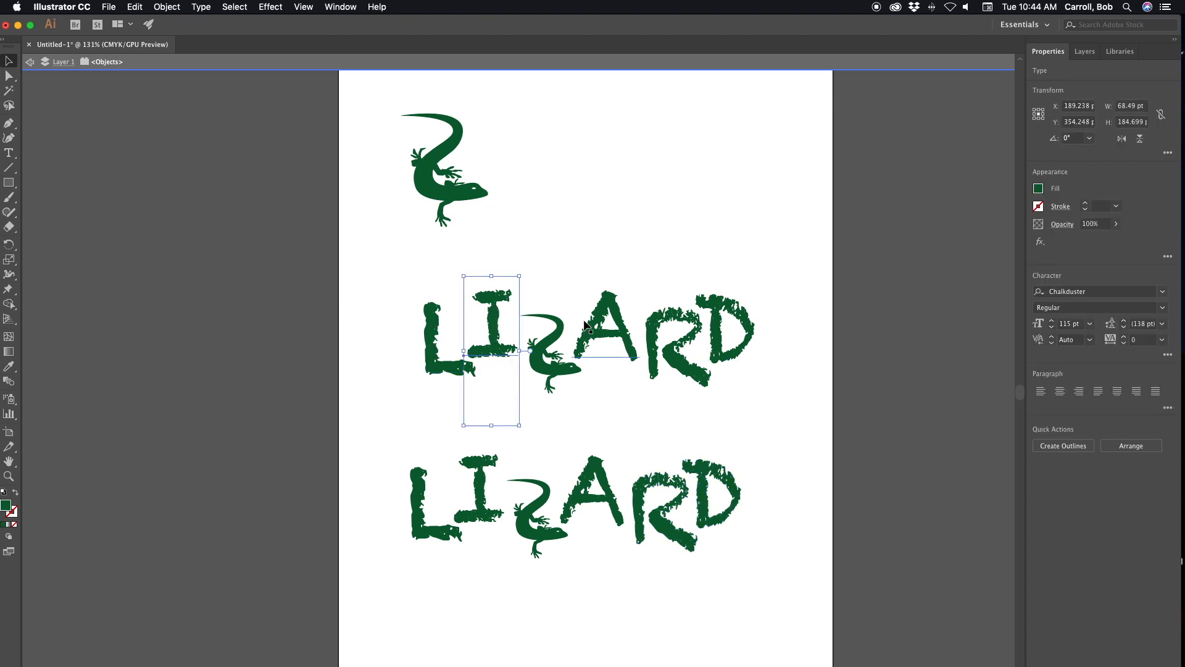
{"action": "left_click", "coordinate": [606, 326]}
{"action": "left_click", "coordinate": [694, 333]}
{"action": "left_click", "coordinate": [722, 325]}
{"action": "left_click_drag", "start_coordinate": [770, 494], "coordinate": [380, 504]}
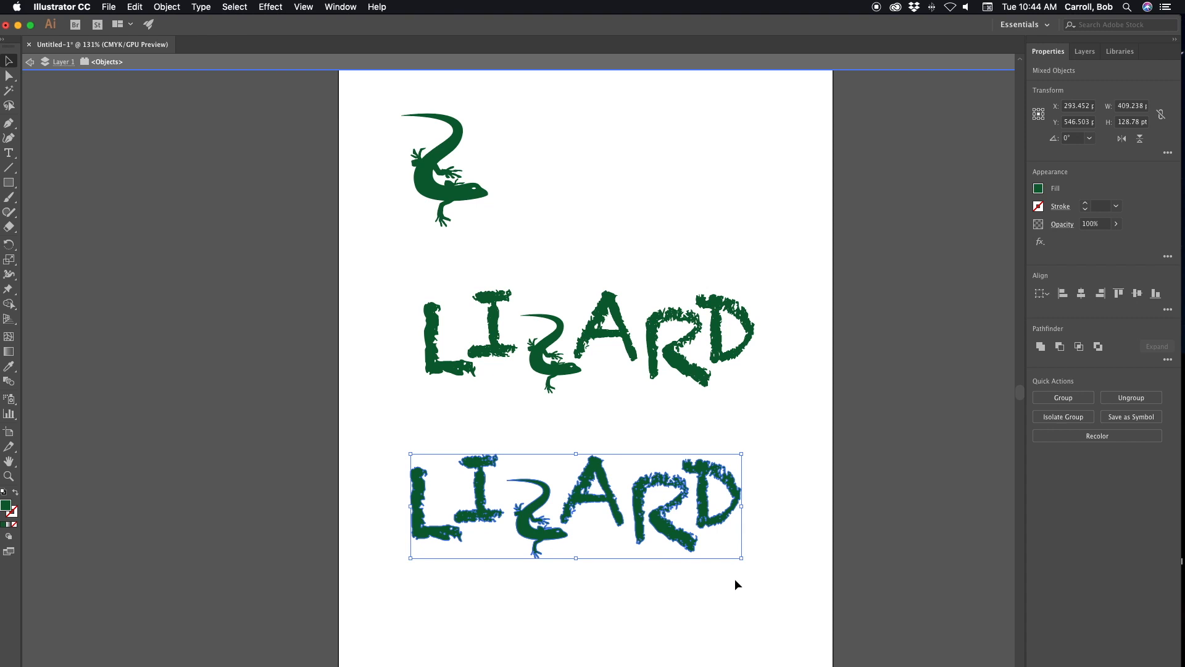
{"action": "left_click", "coordinate": [814, 448]}
{"action": "left_click", "coordinate": [528, 541]}
{"action": "left_click", "coordinate": [615, 487]}
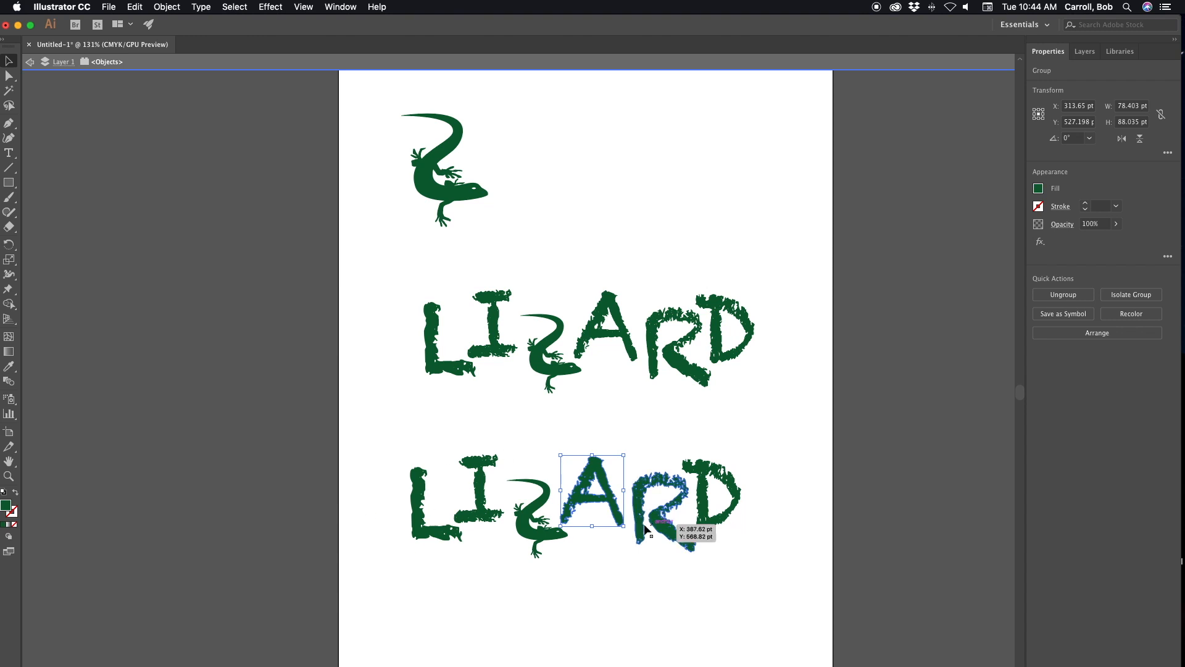
{"action": "left_click", "coordinate": [765, 477]}
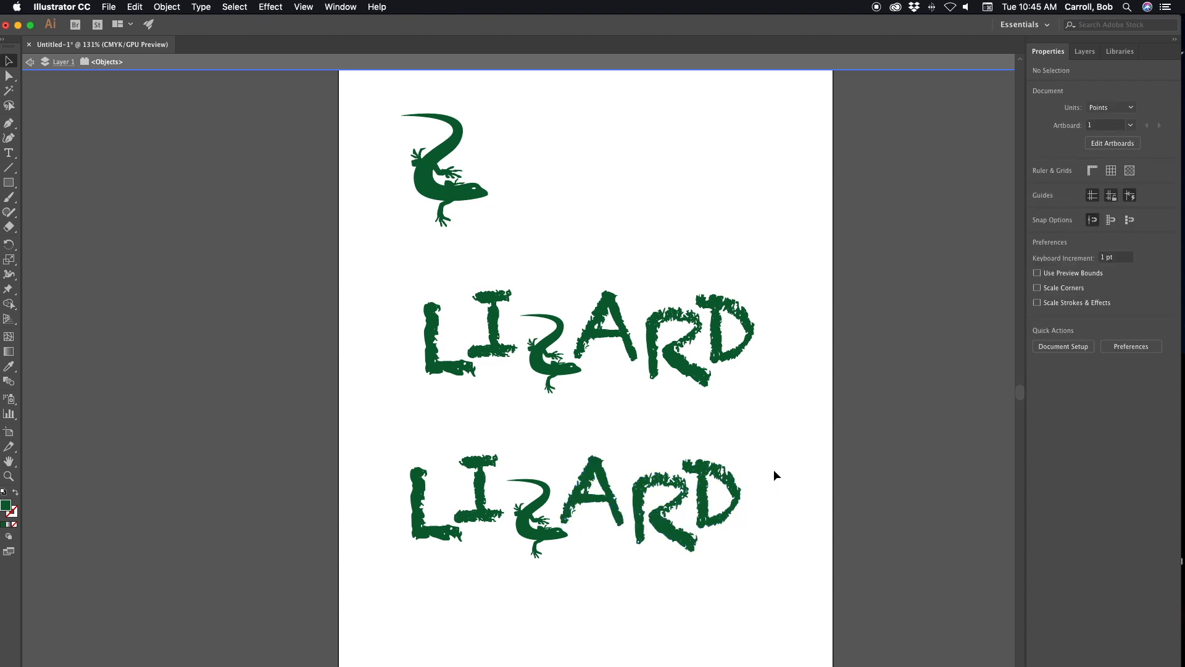
Group all the outlined letters and the lizard of the lower wordmark, and reselect them as one object.
{"action": "left_click_drag", "start_coordinate": [776, 491], "coordinate": [389, 495]}
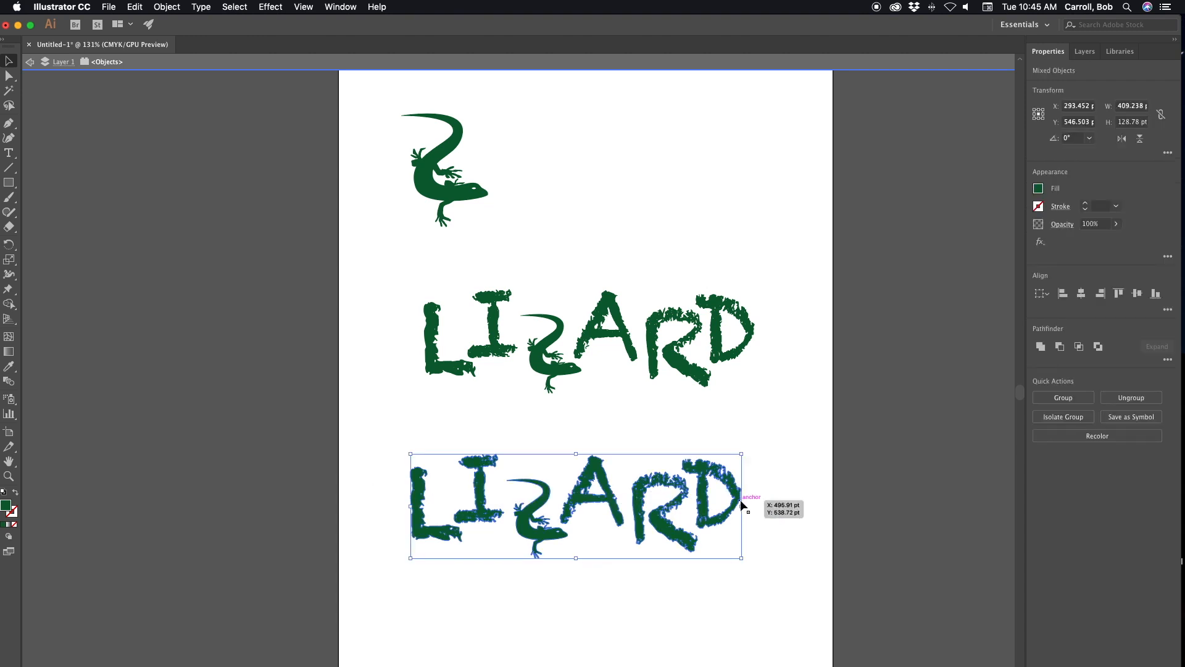
{"action": "key", "text": "super+g"}
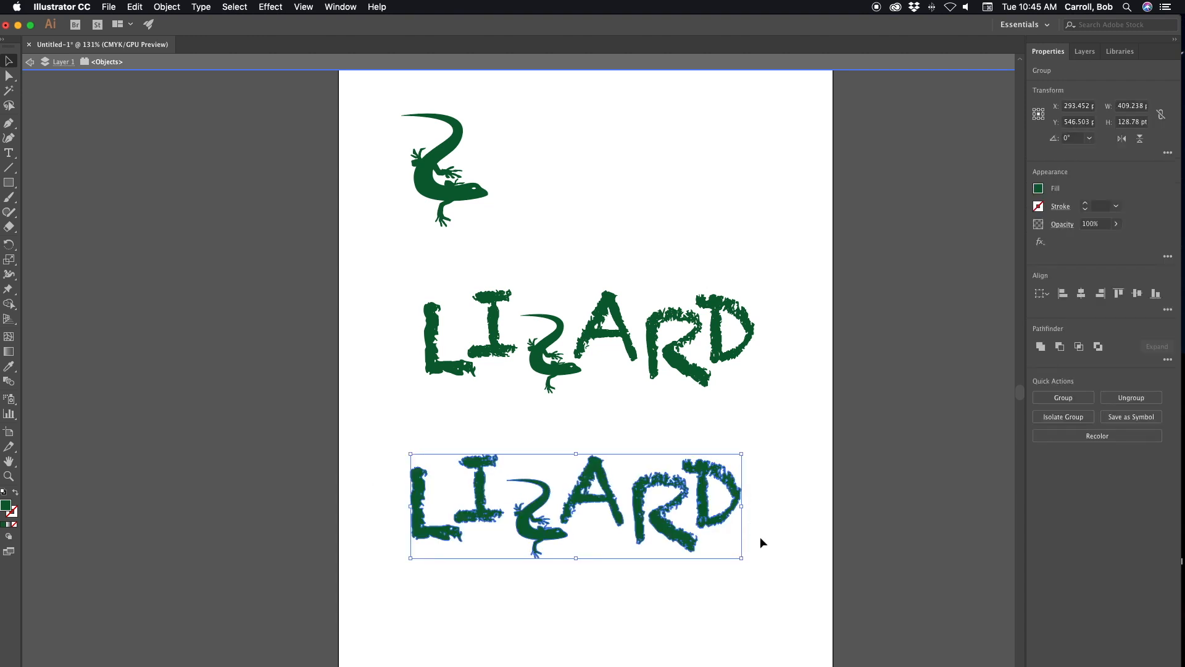
{"action": "left_click", "coordinate": [767, 537]}
{"action": "left_click", "coordinate": [719, 521]}
{"action": "left_click", "coordinate": [746, 502]}
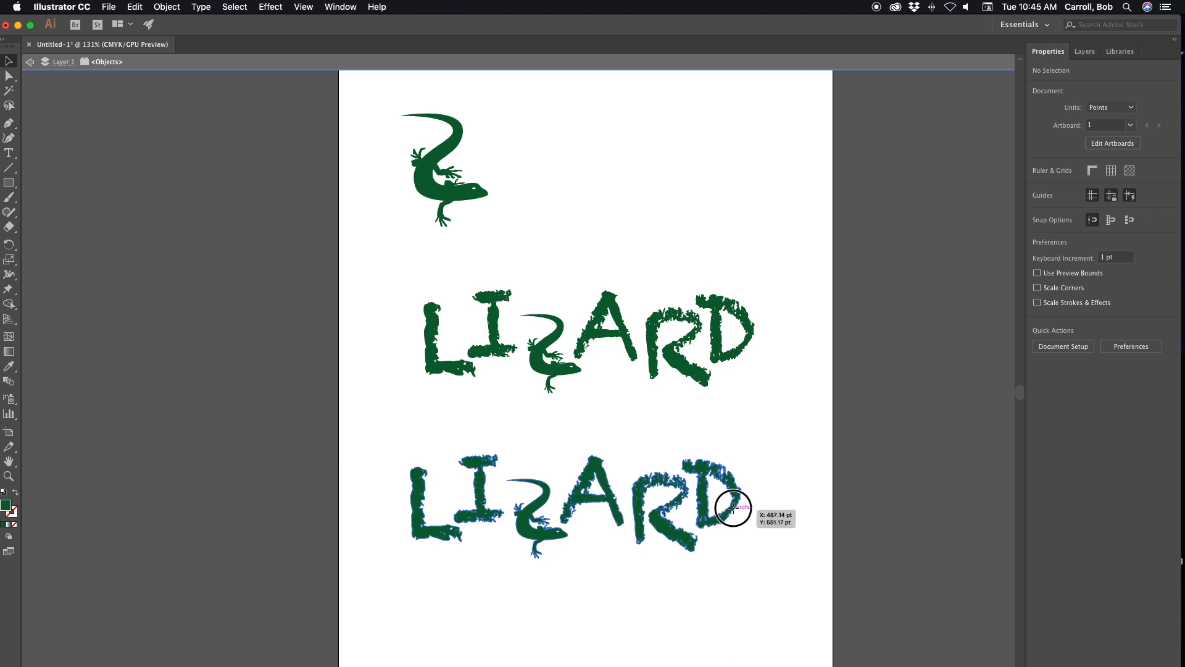
{"action": "left_click", "coordinate": [729, 512]}
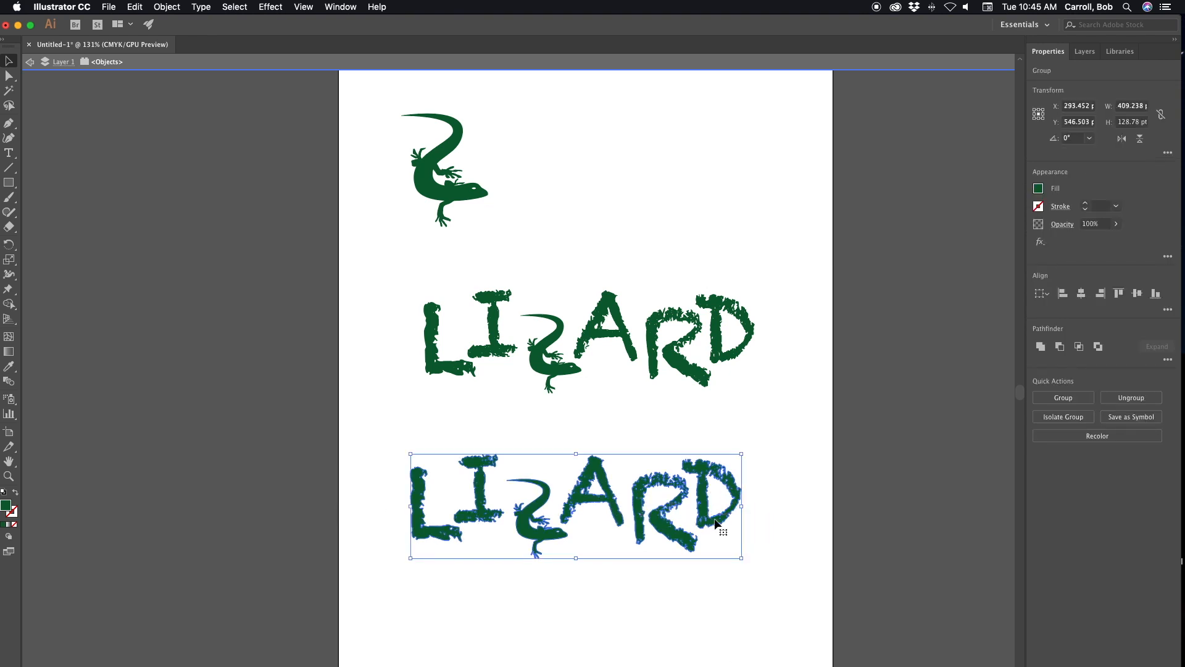